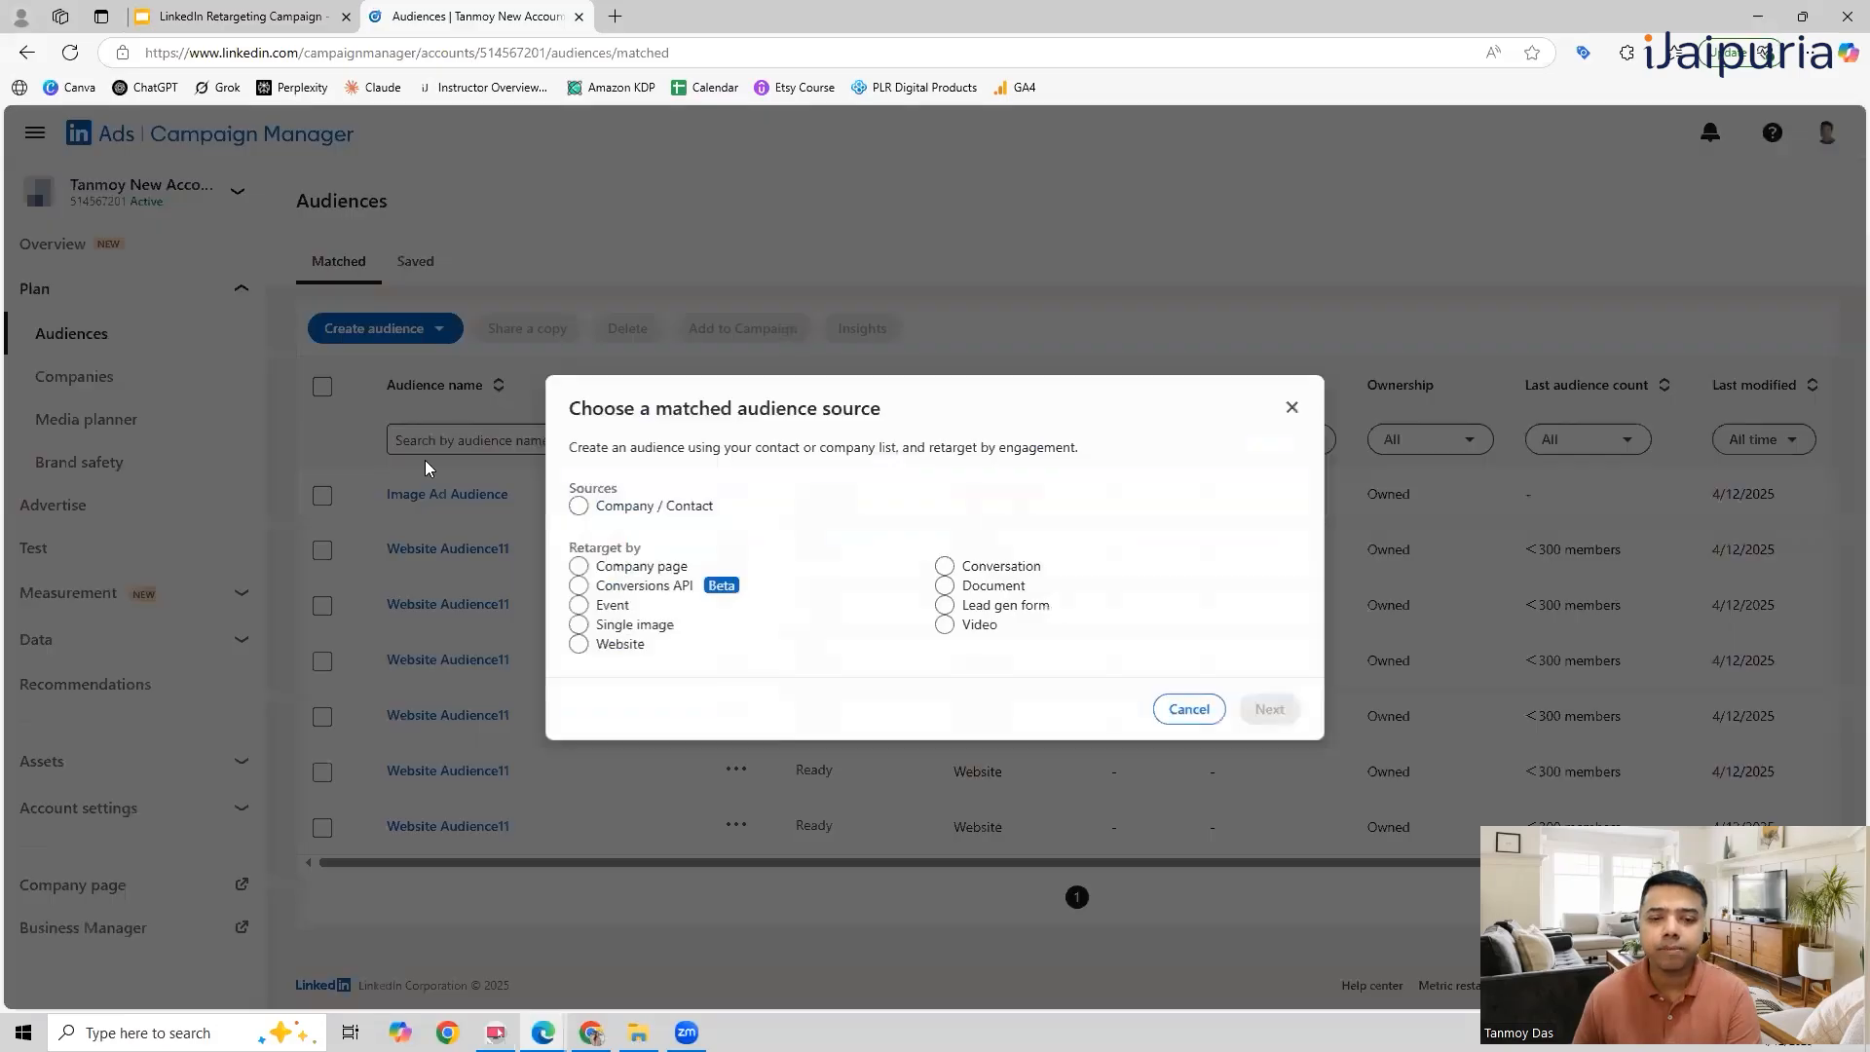
Step: Choose Single image as the retargeting source for a new matched audience and proceed to its setup
{"action": "left_click_drag", "start_coordinate": [572, 546], "coordinate": [639, 552]}
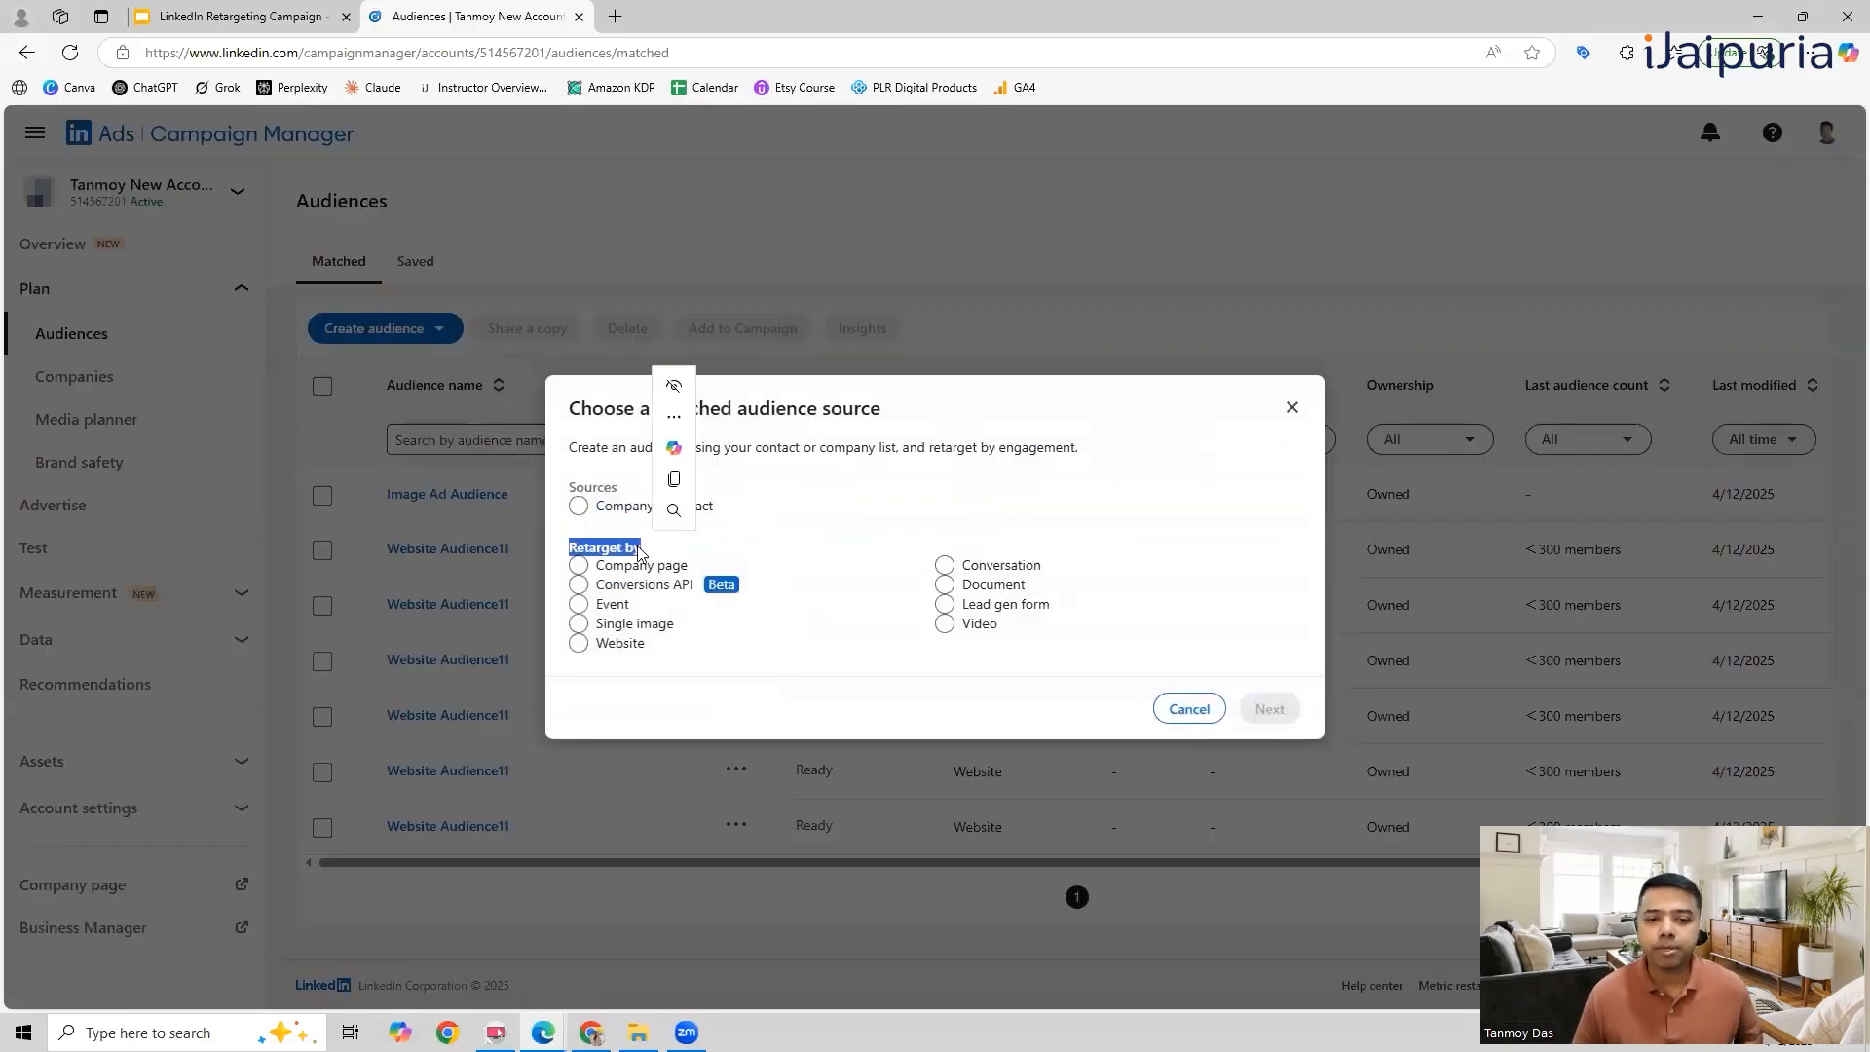
{"action": "left_click", "coordinate": [684, 688]}
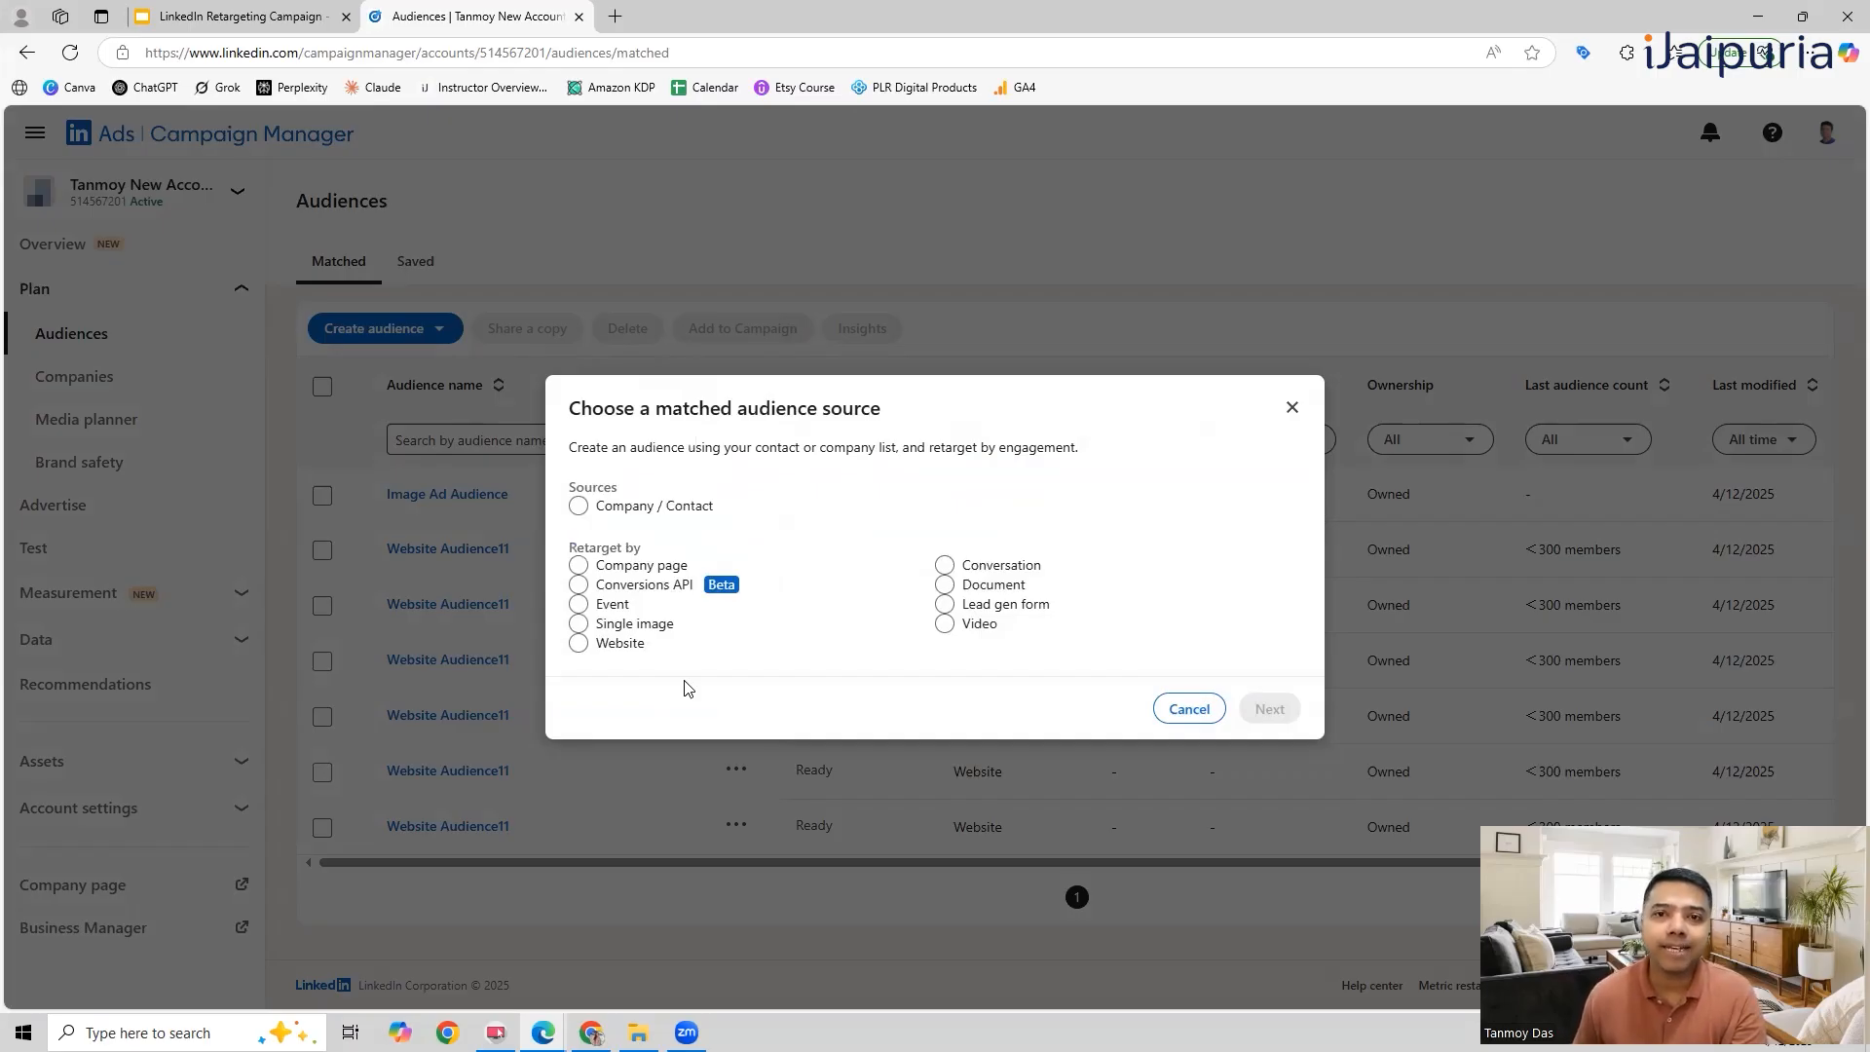
{"action": "left_click", "coordinate": [578, 625]}
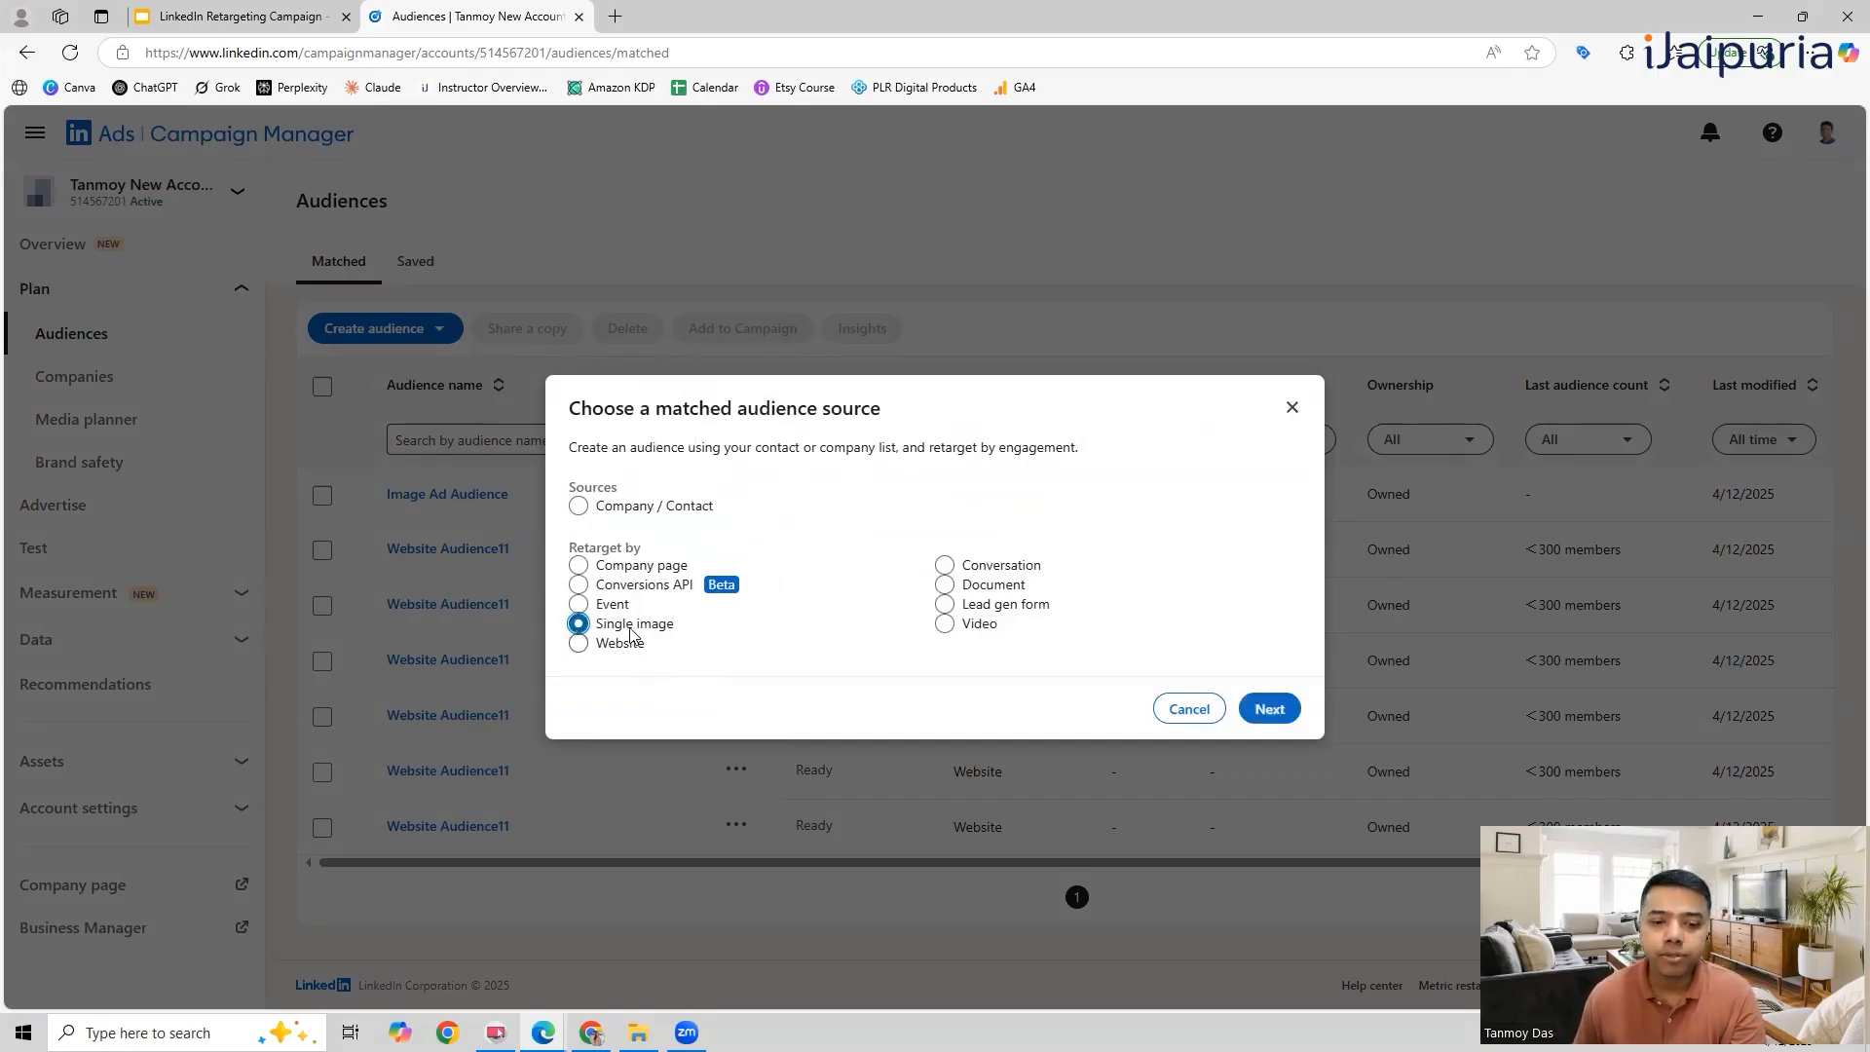
{"action": "left_click", "coordinate": [1269, 708]}
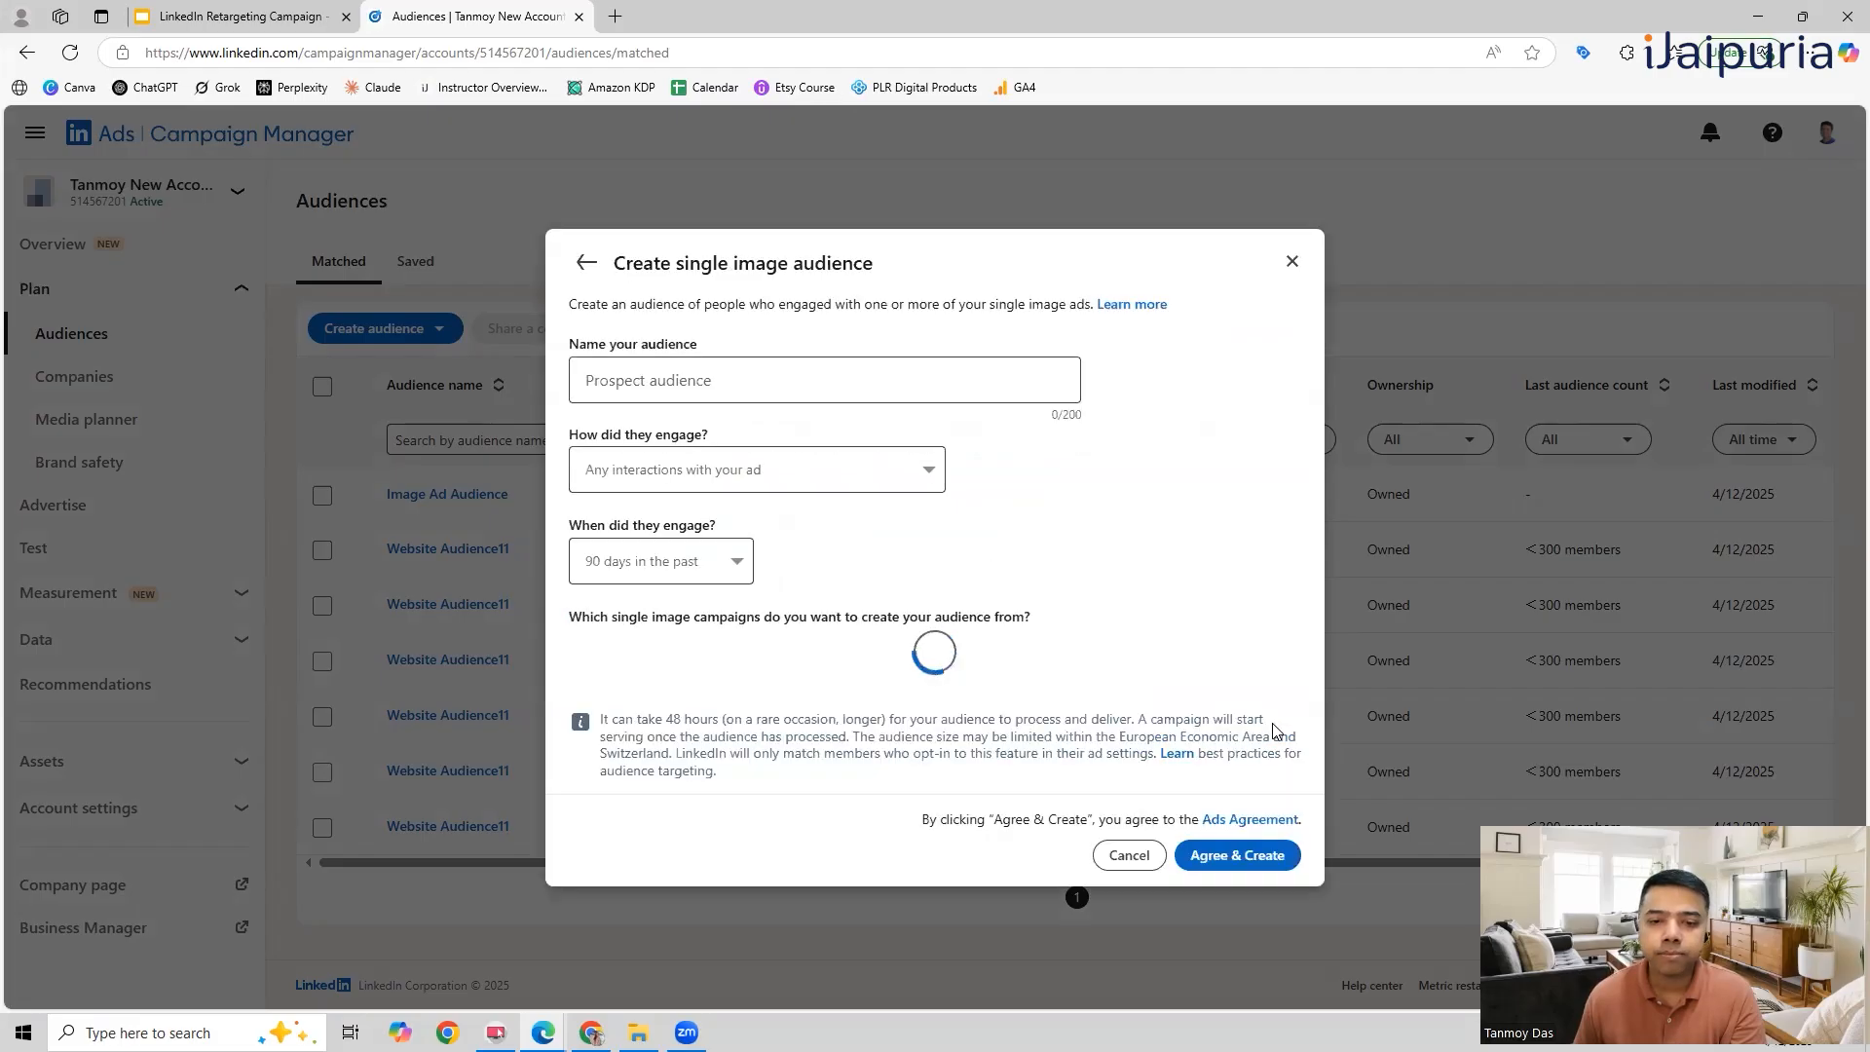
Step: Name the new single image audience Single Image Audience1
{"action": "left_click", "coordinate": [674, 334]}
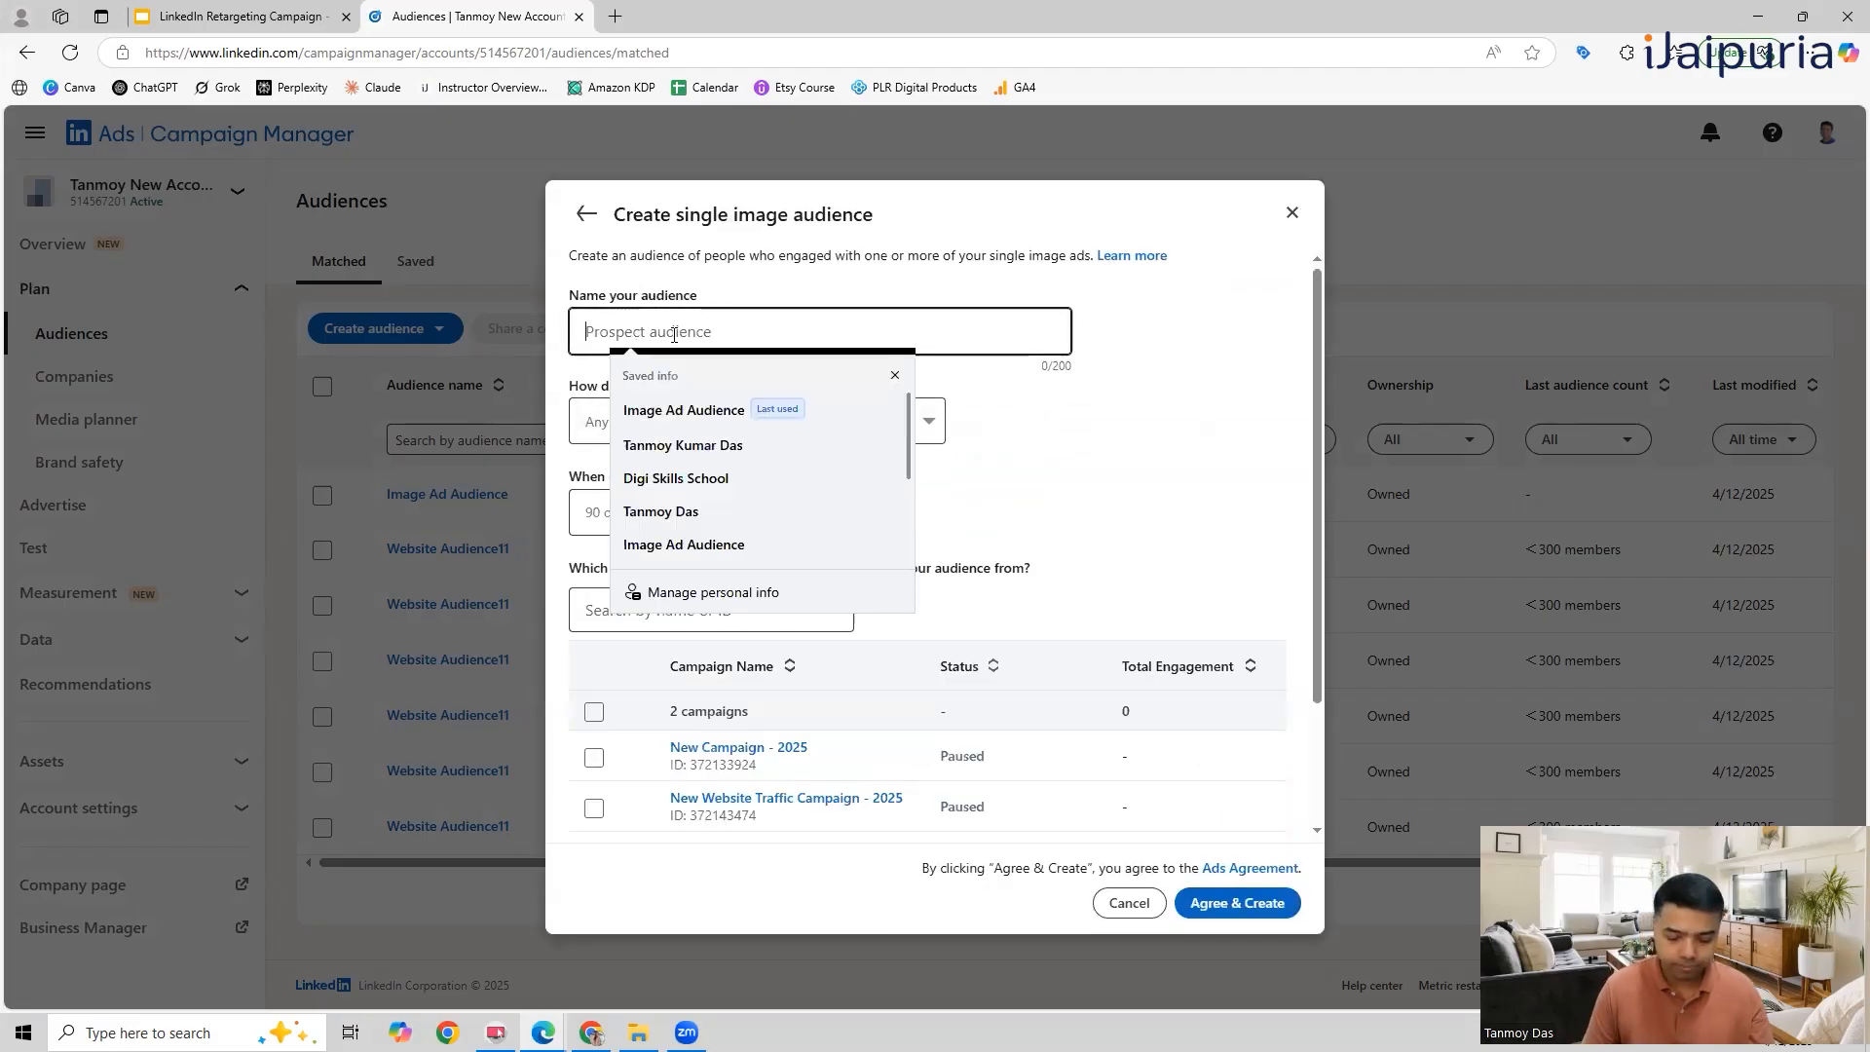
{"action": "type", "text": "Single Image A"}
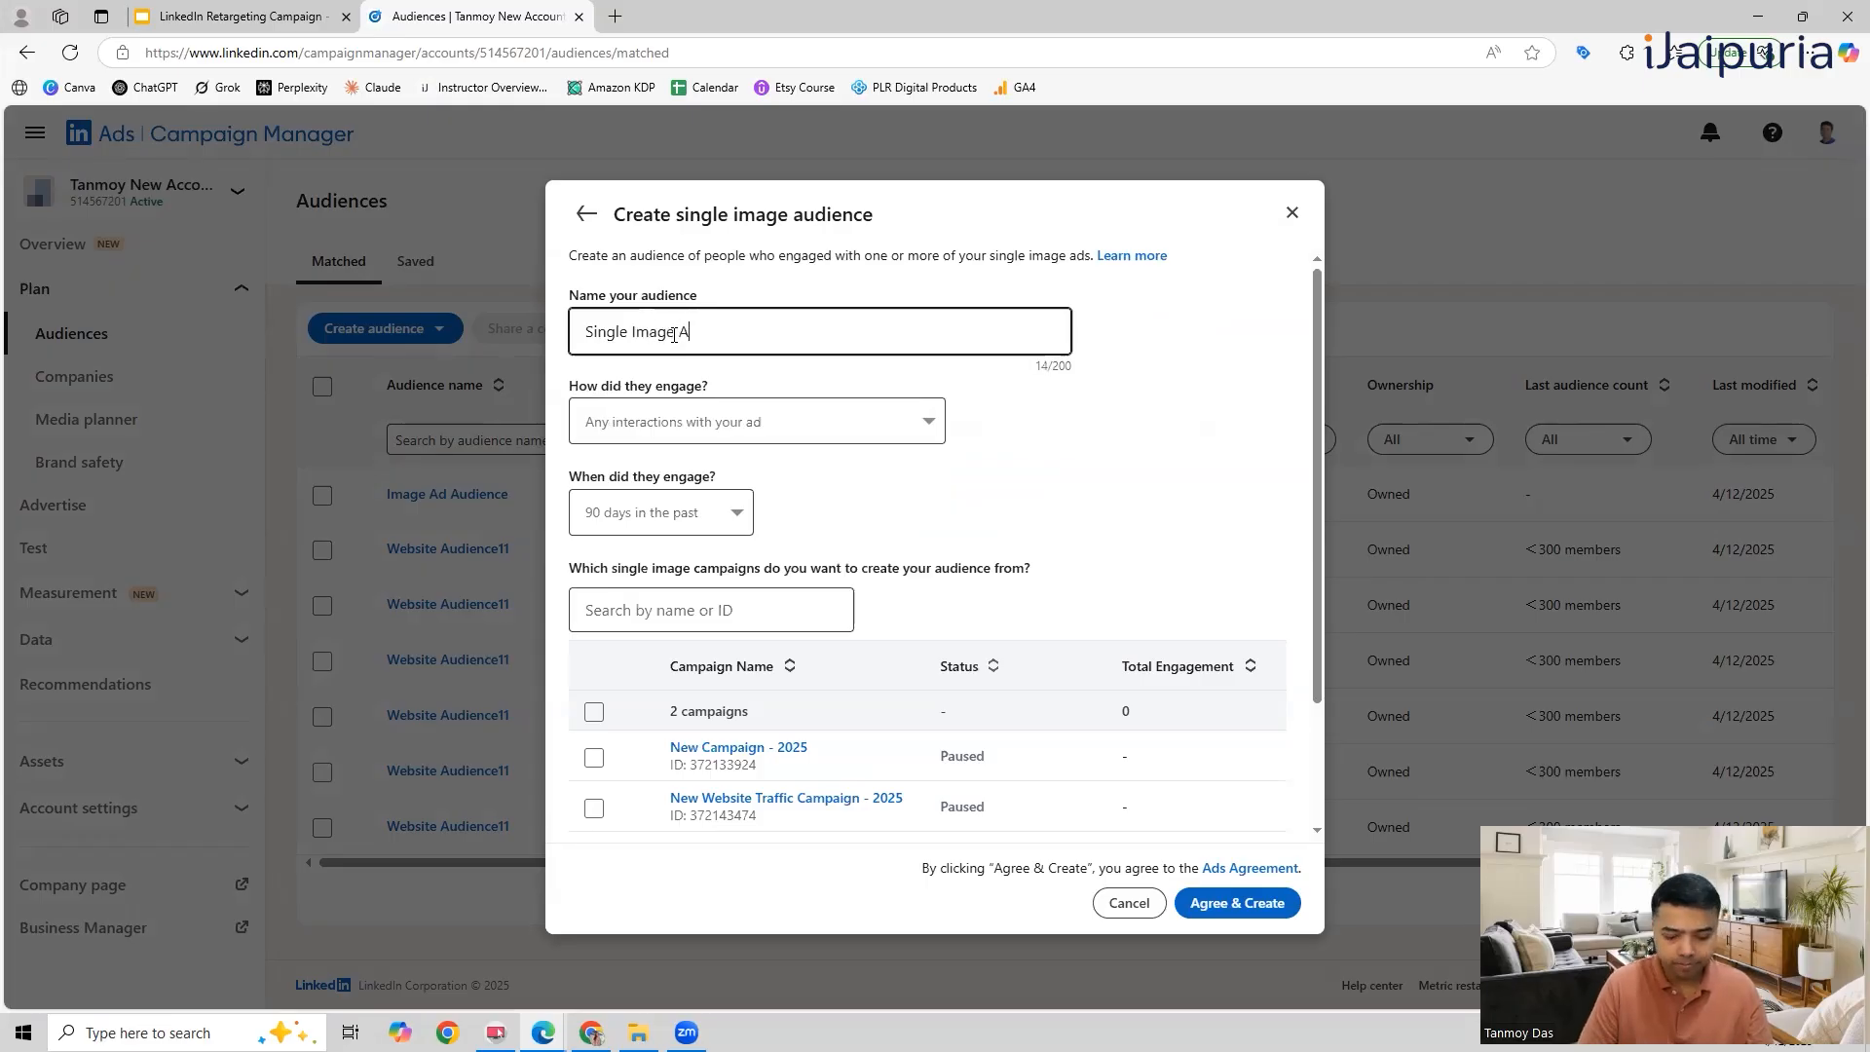
{"action": "type", "text": "udience1"}
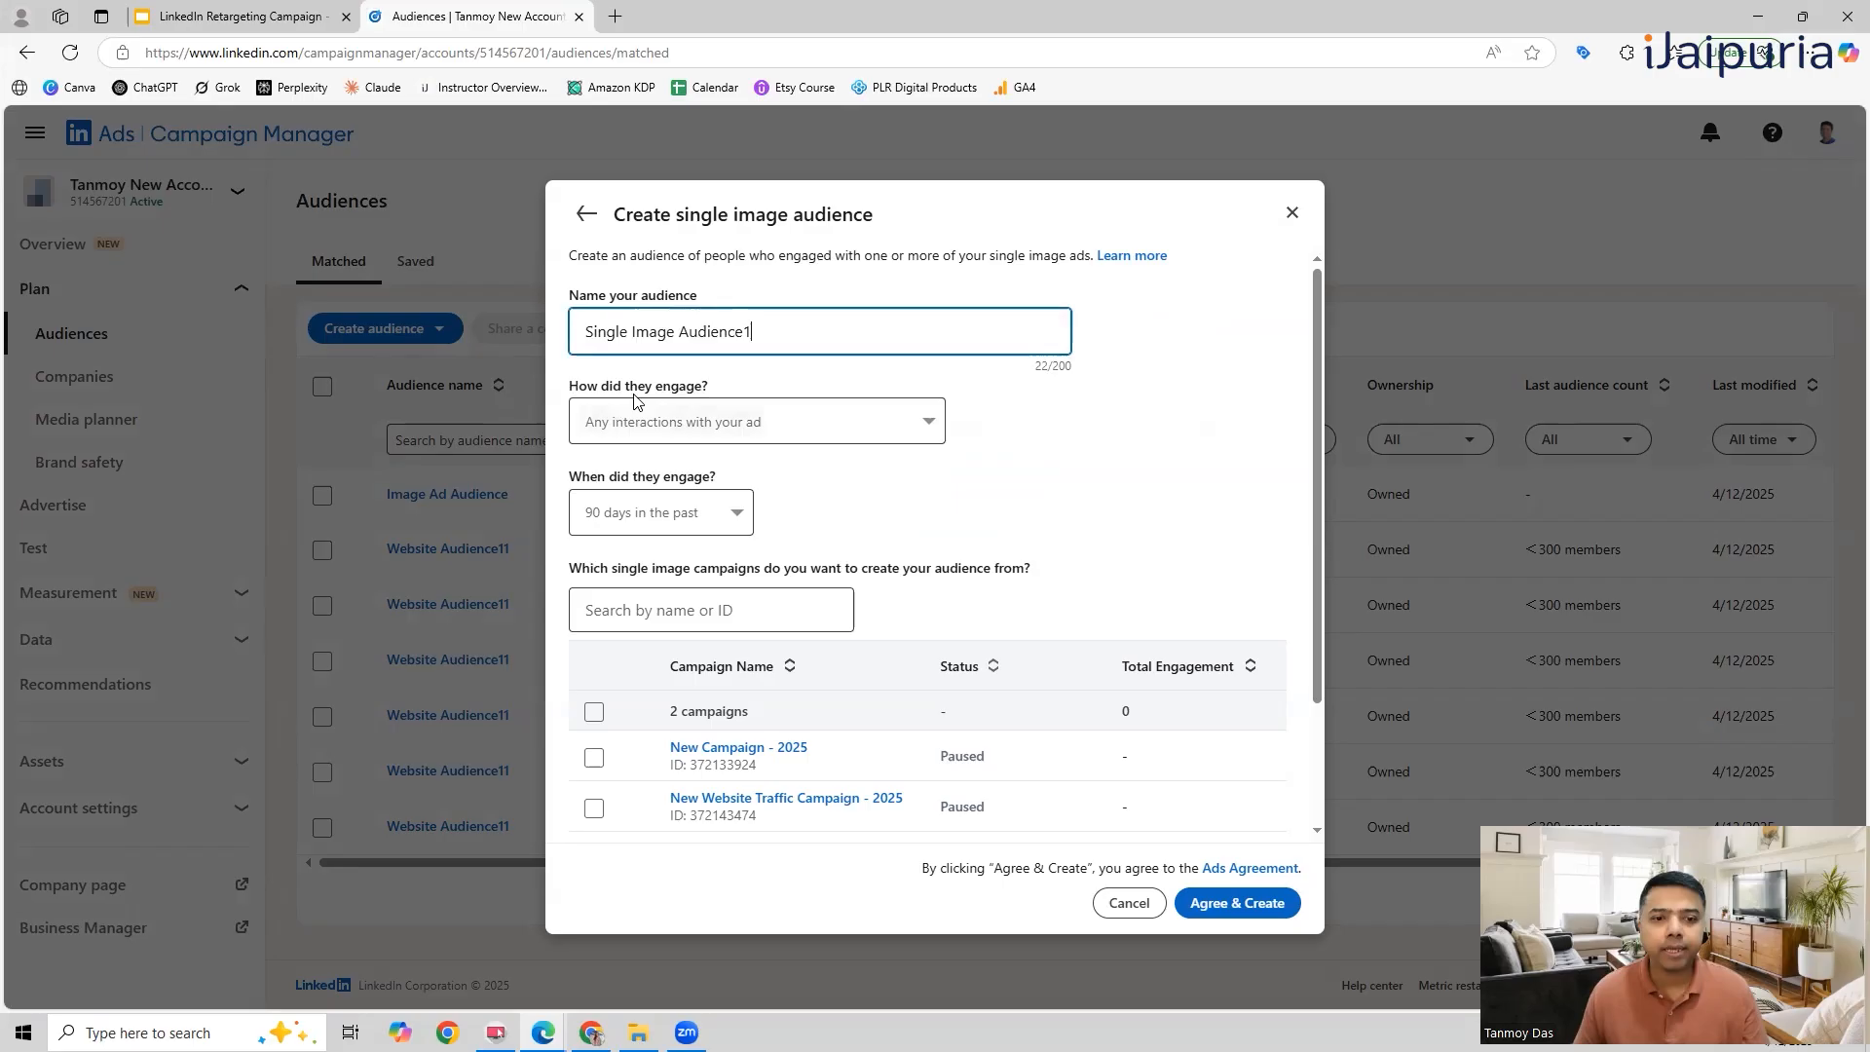
Step: Define the audience's engagement as people who performed chargeable clicks on the ad, 30 days in the past
{"action": "left_click", "coordinate": [645, 424]}
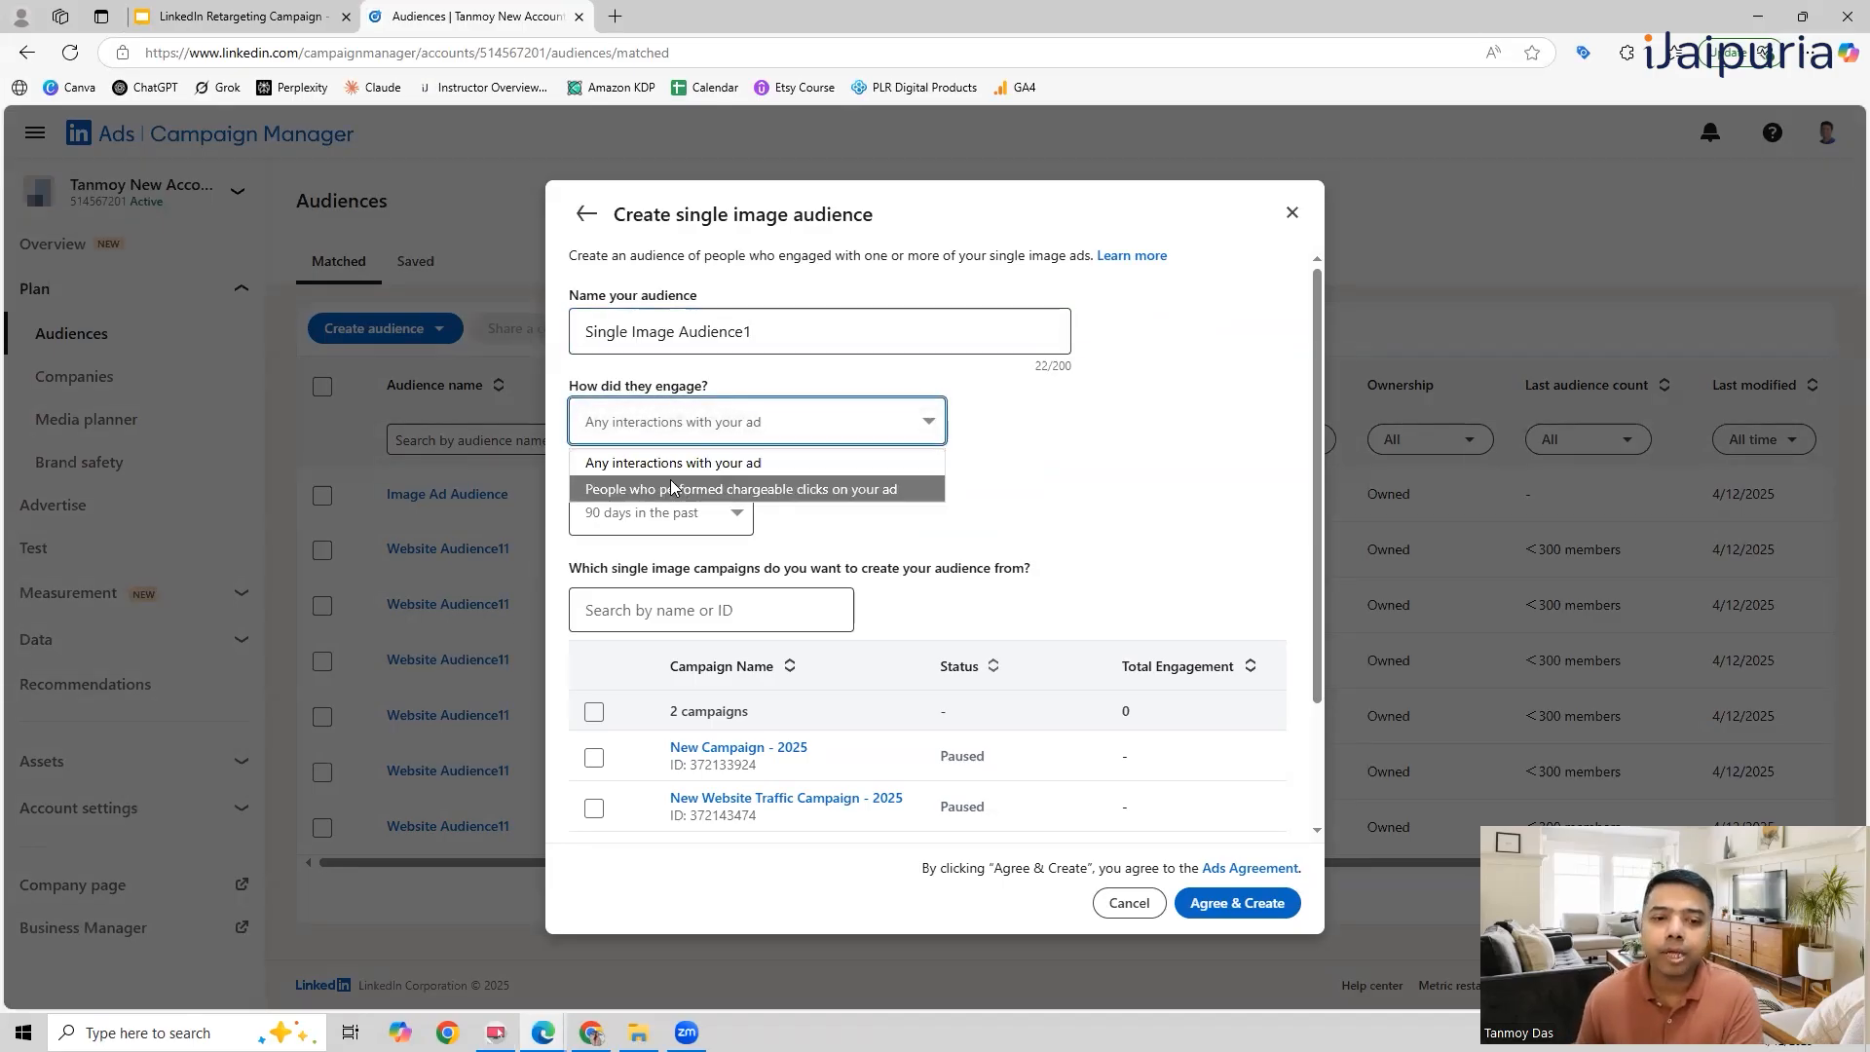
{"action": "left_click", "coordinate": [886, 490]}
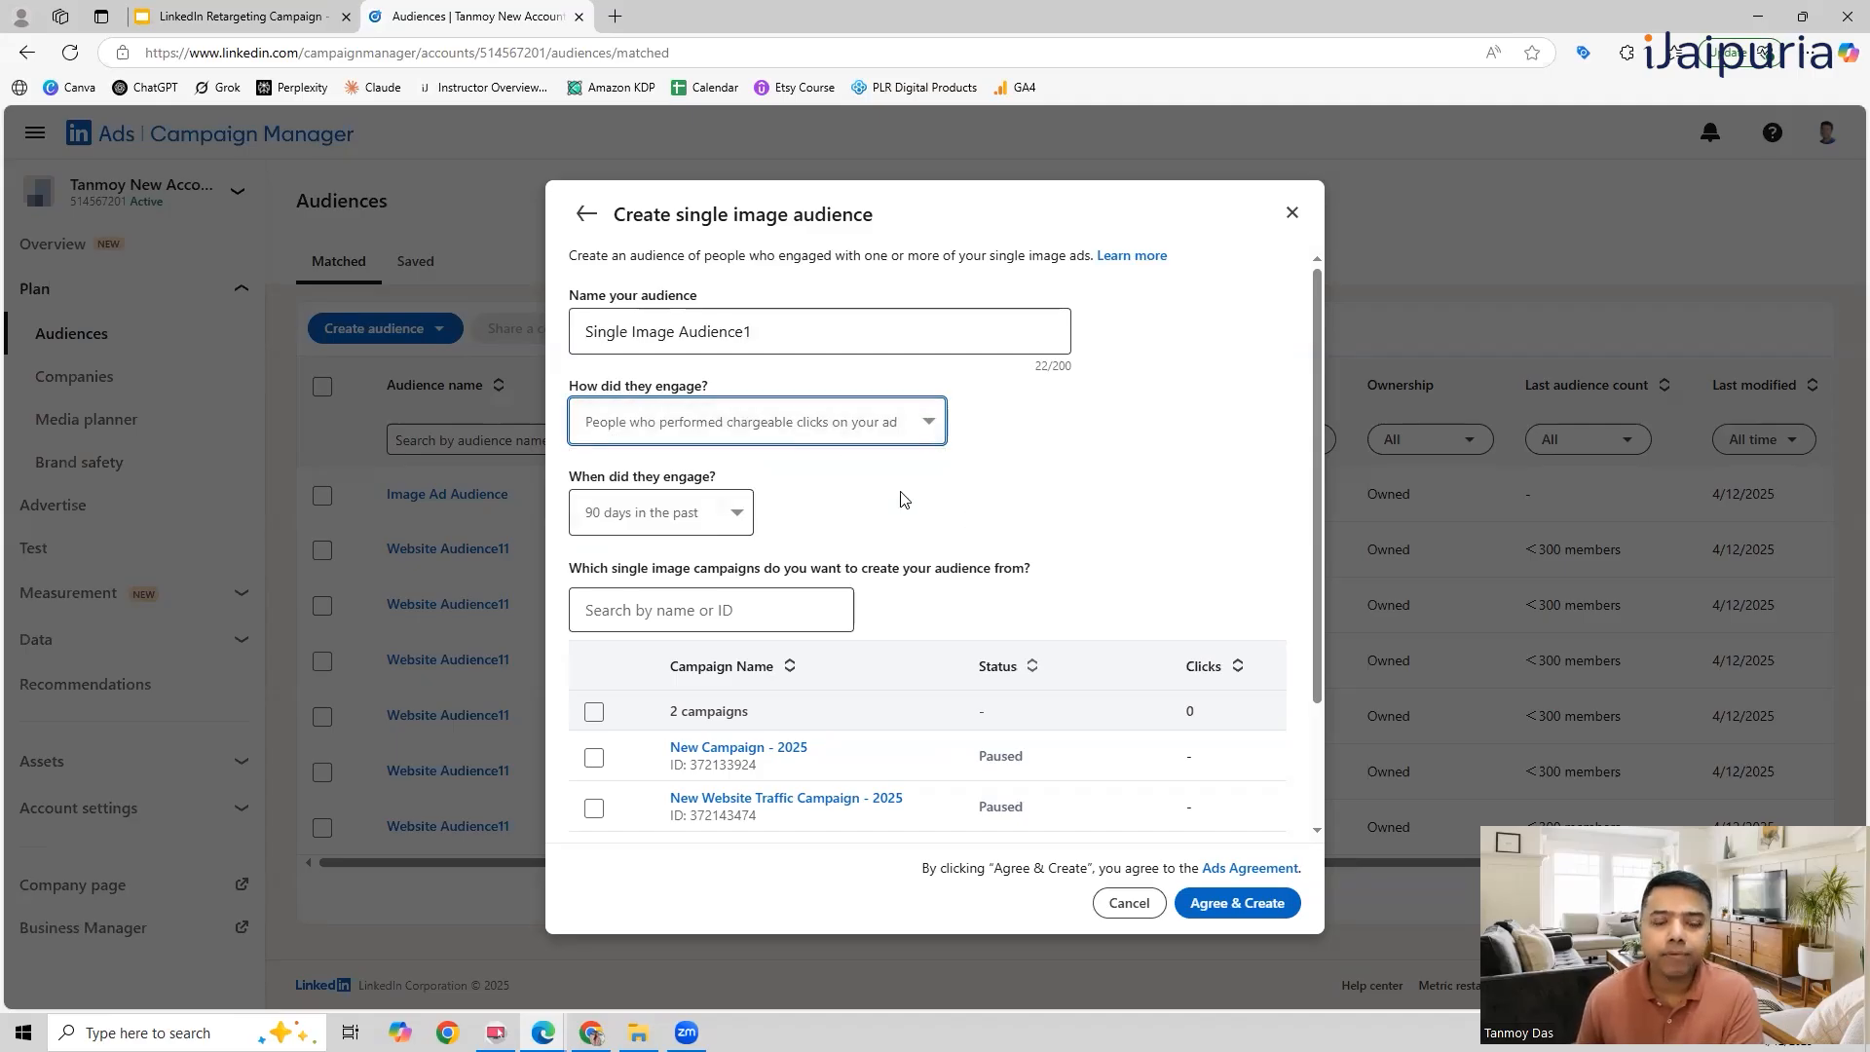
{"action": "left_click", "coordinate": [739, 522]}
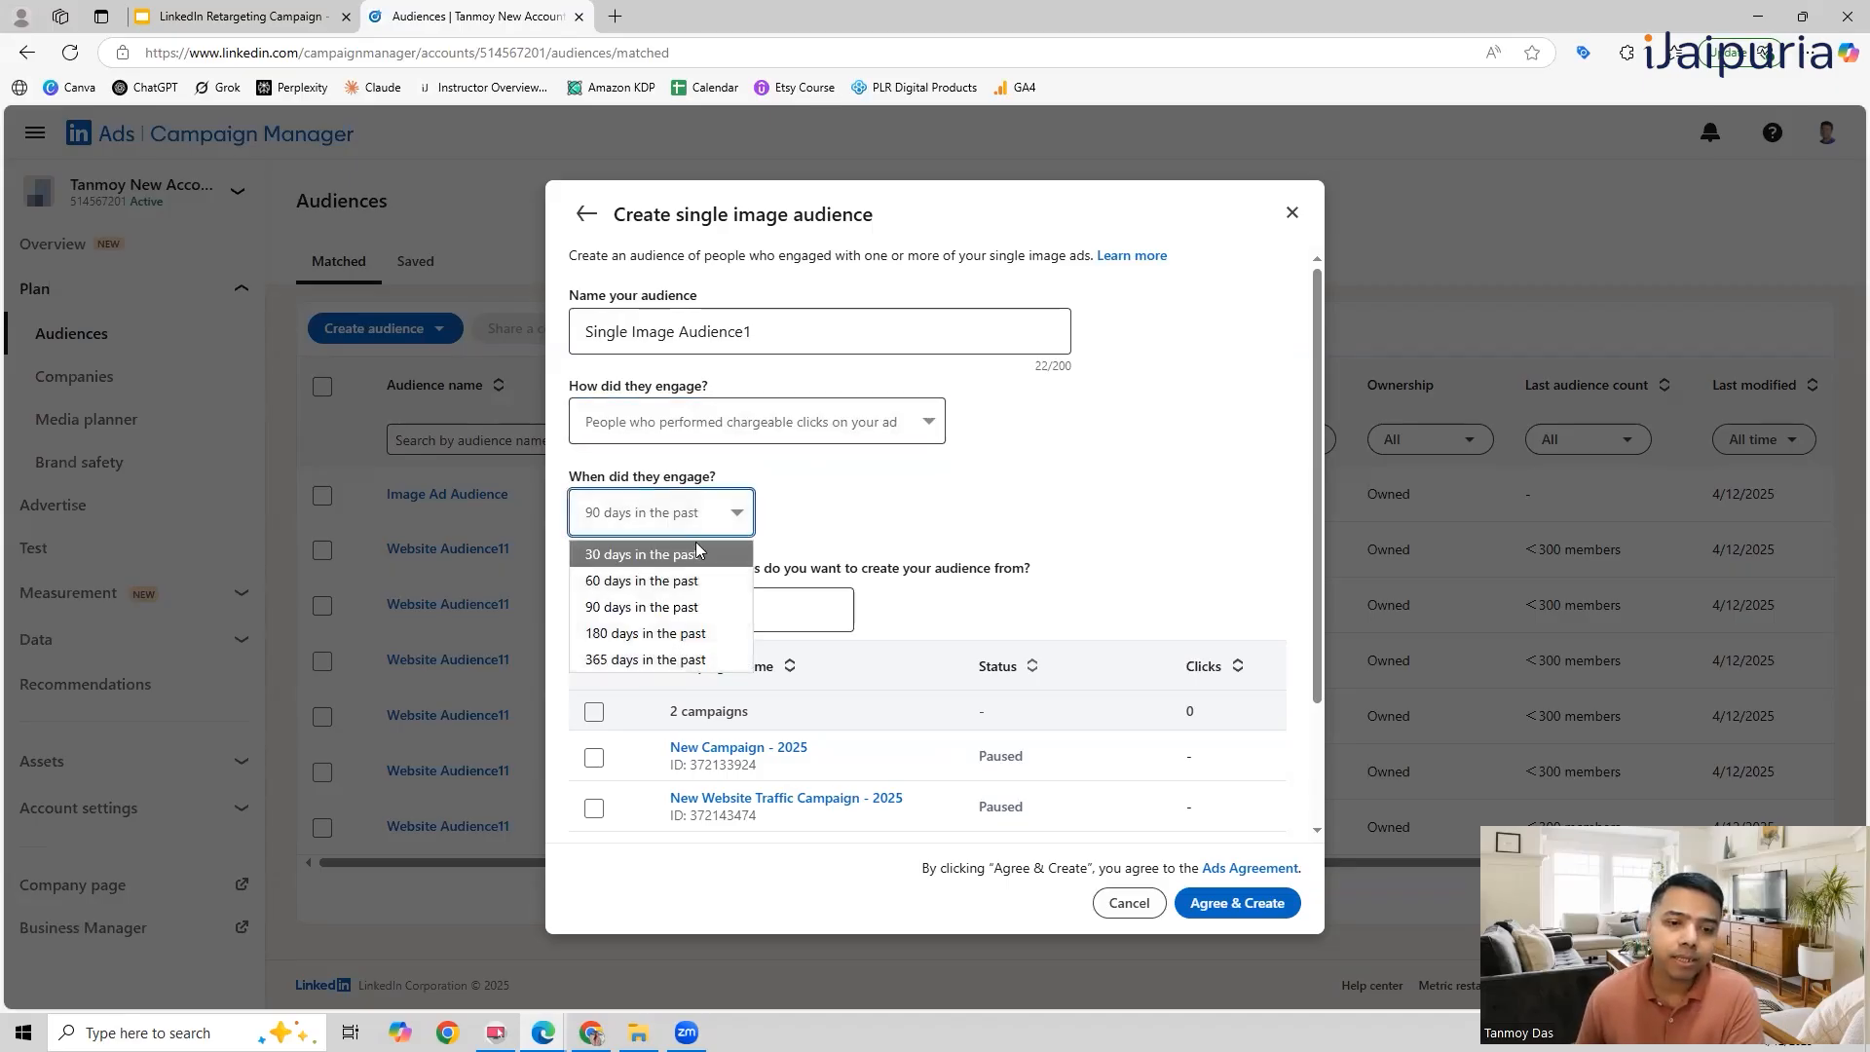
{"action": "left_click", "coordinate": [638, 554]}
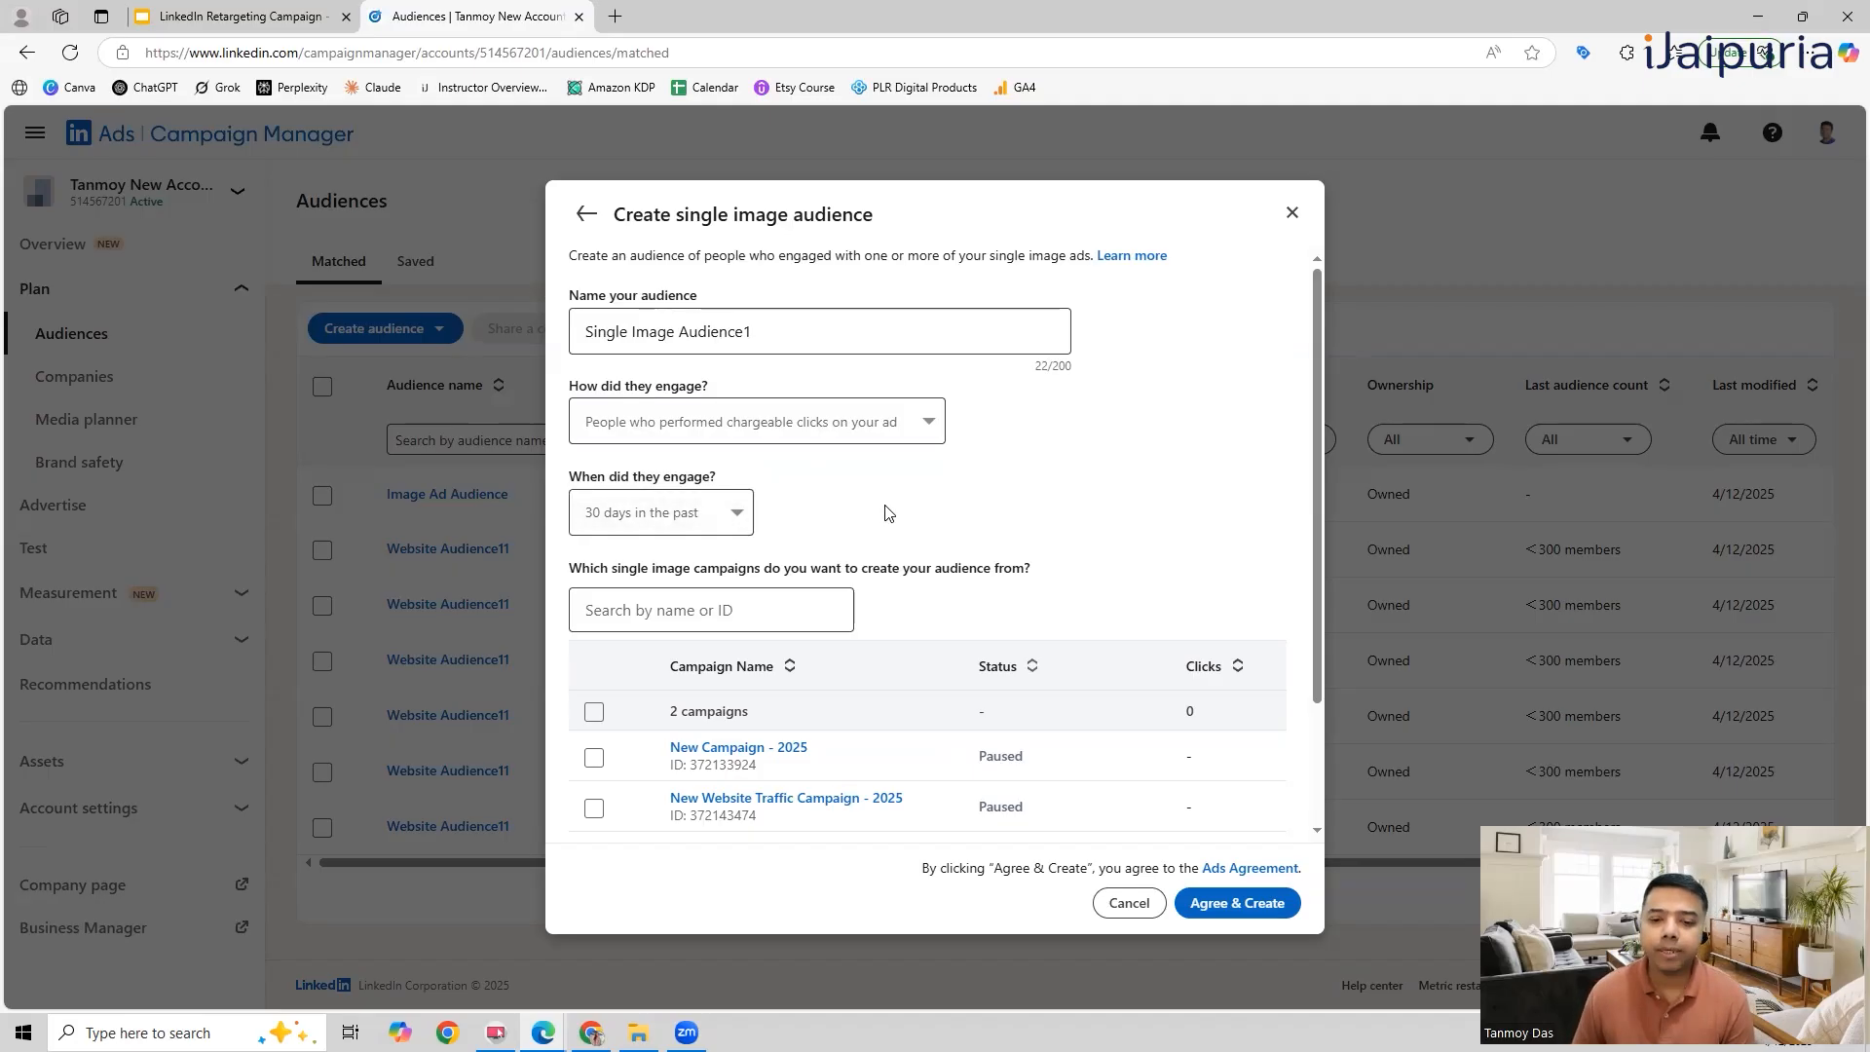
Step: Base the audience on the New Campaign - 2025 campaign and create it, accepting the ads agreement
{"action": "scroll", "coordinate": [885, 513], "scroll_direction": "down", "scroll_amount": 2}
{"action": "left_click", "coordinate": [594, 598]}
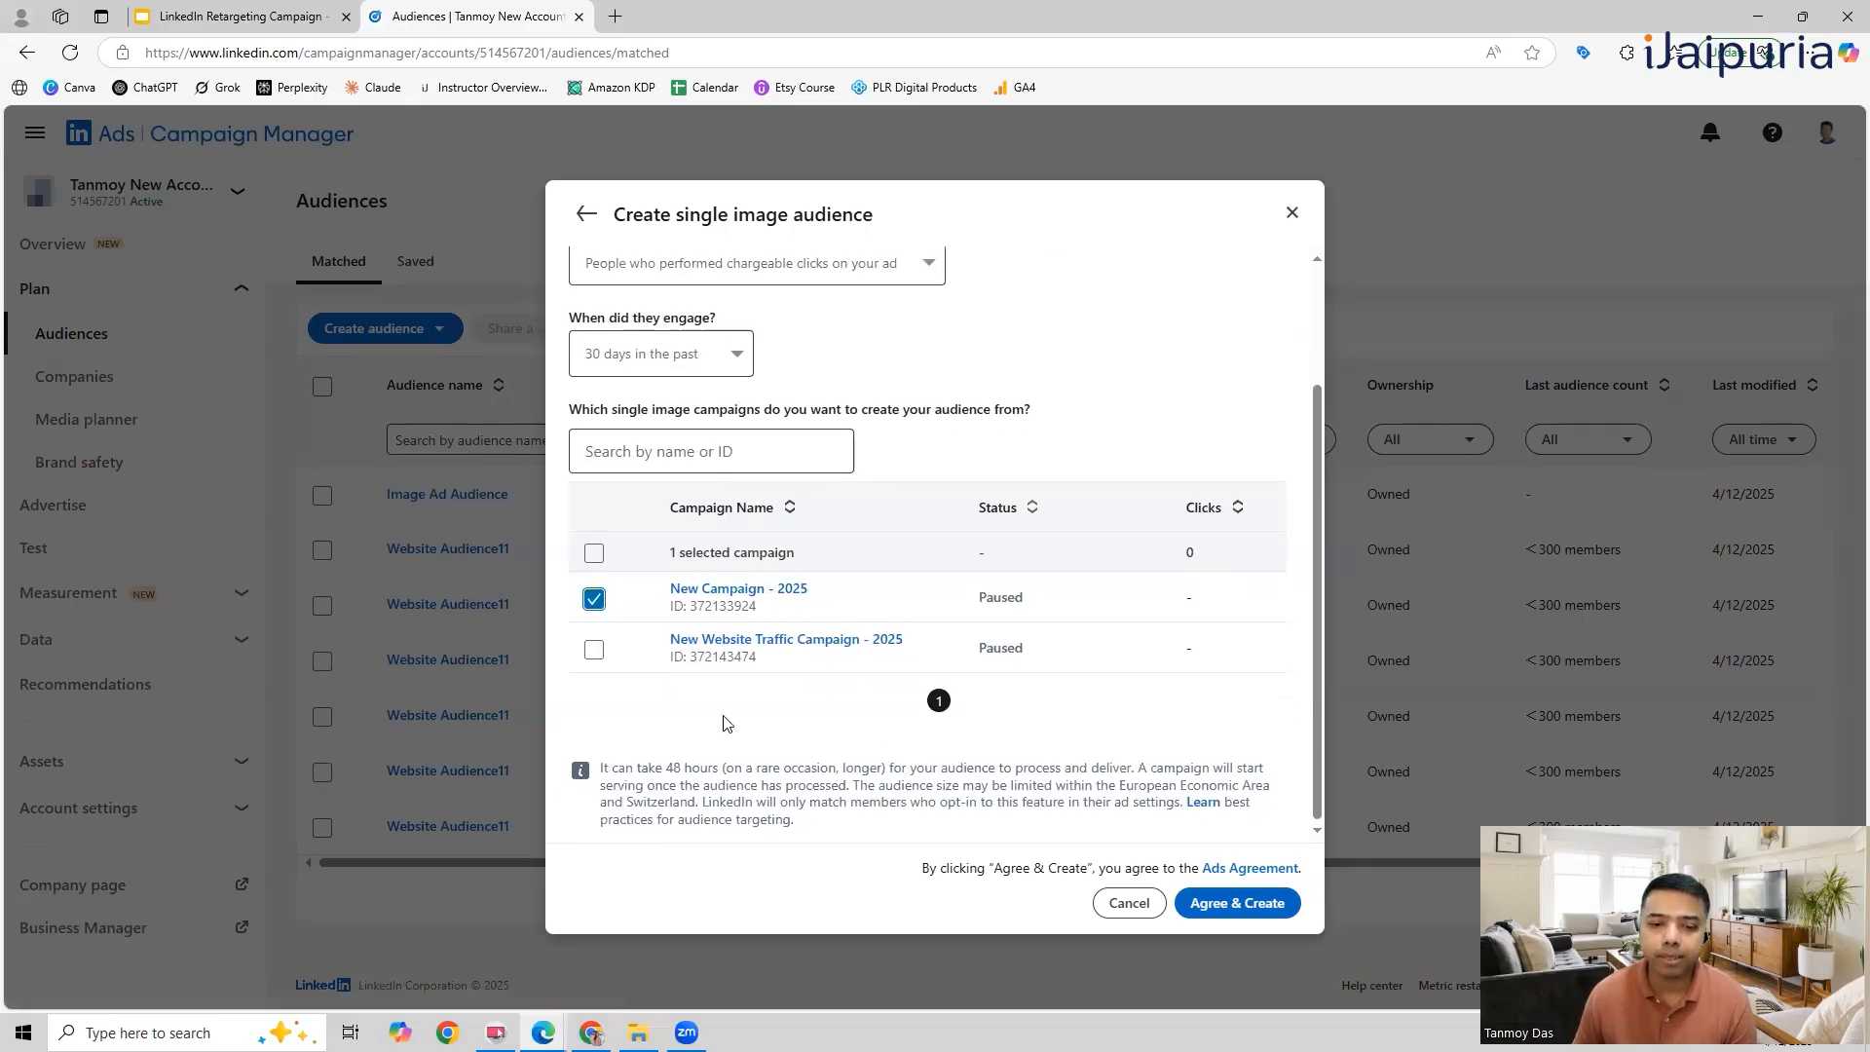
{"action": "left_click", "coordinate": [1229, 901]}
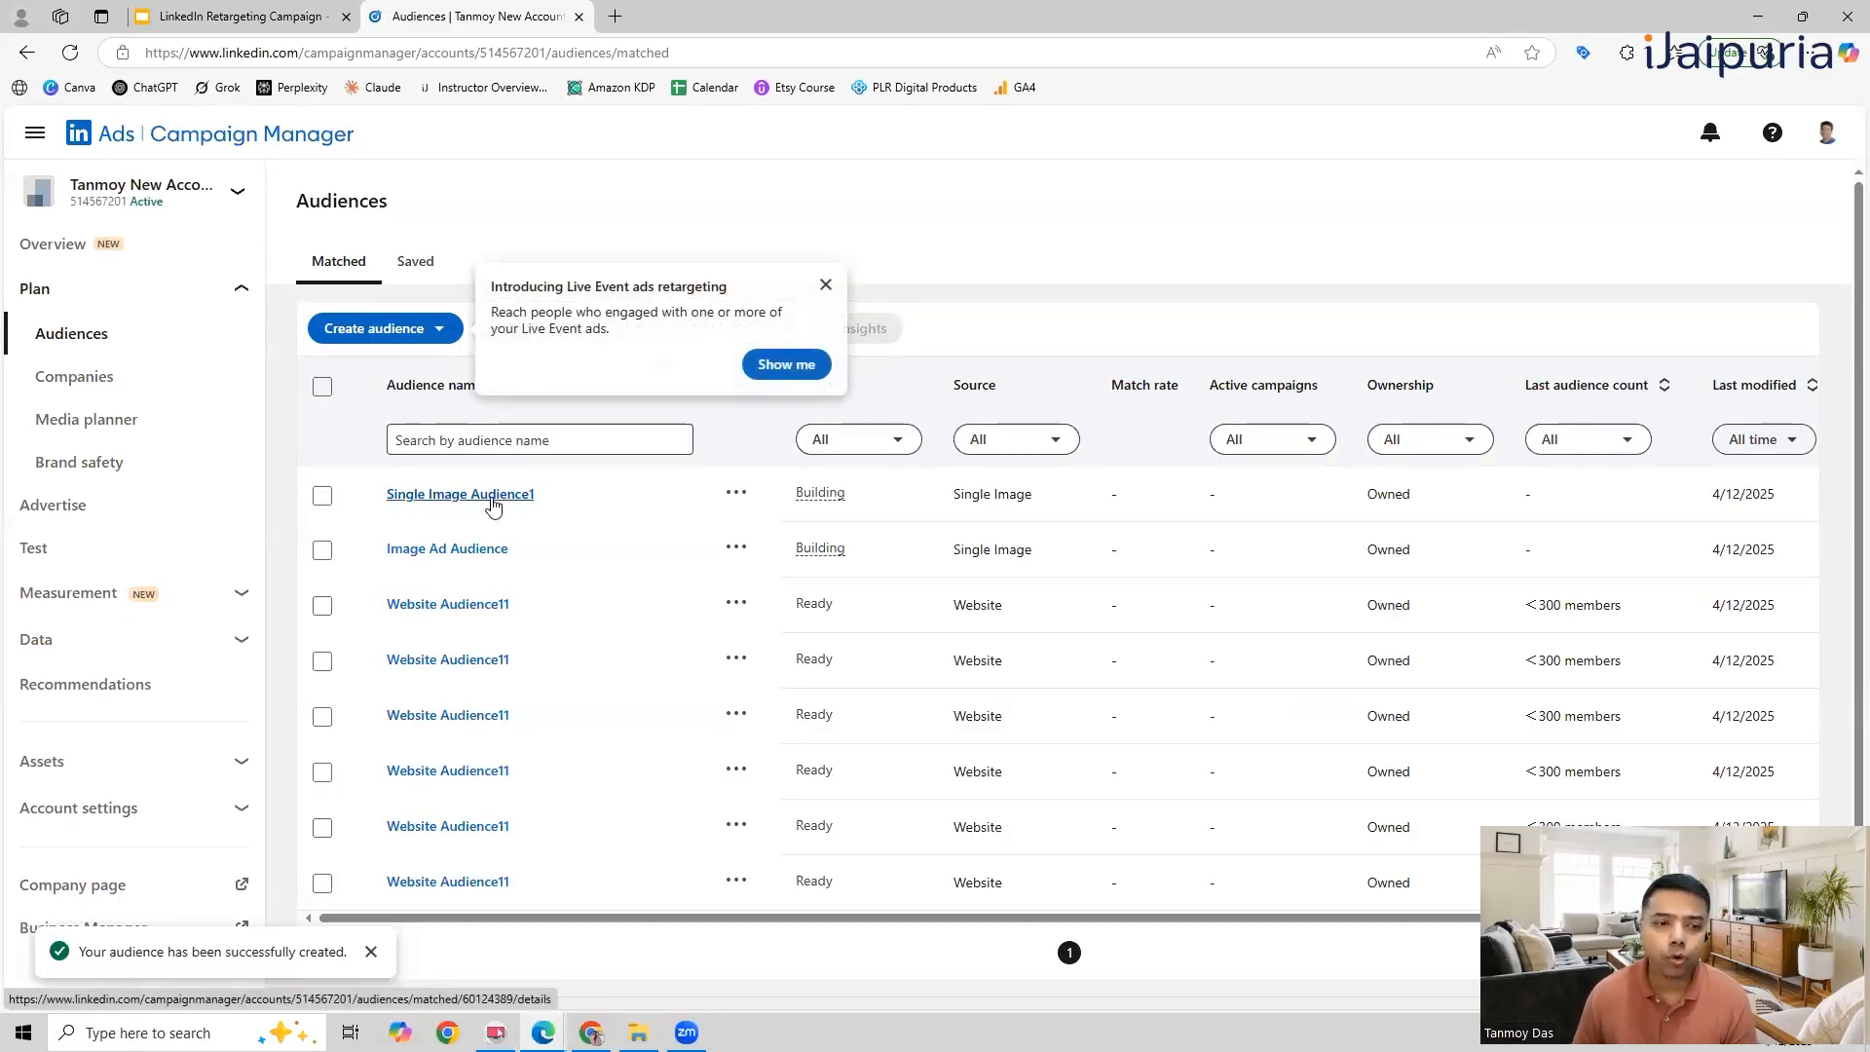
Step: Go to the account's campaigns and open New Campaign - 2025 for editing
{"action": "left_click", "coordinate": [56, 506]}
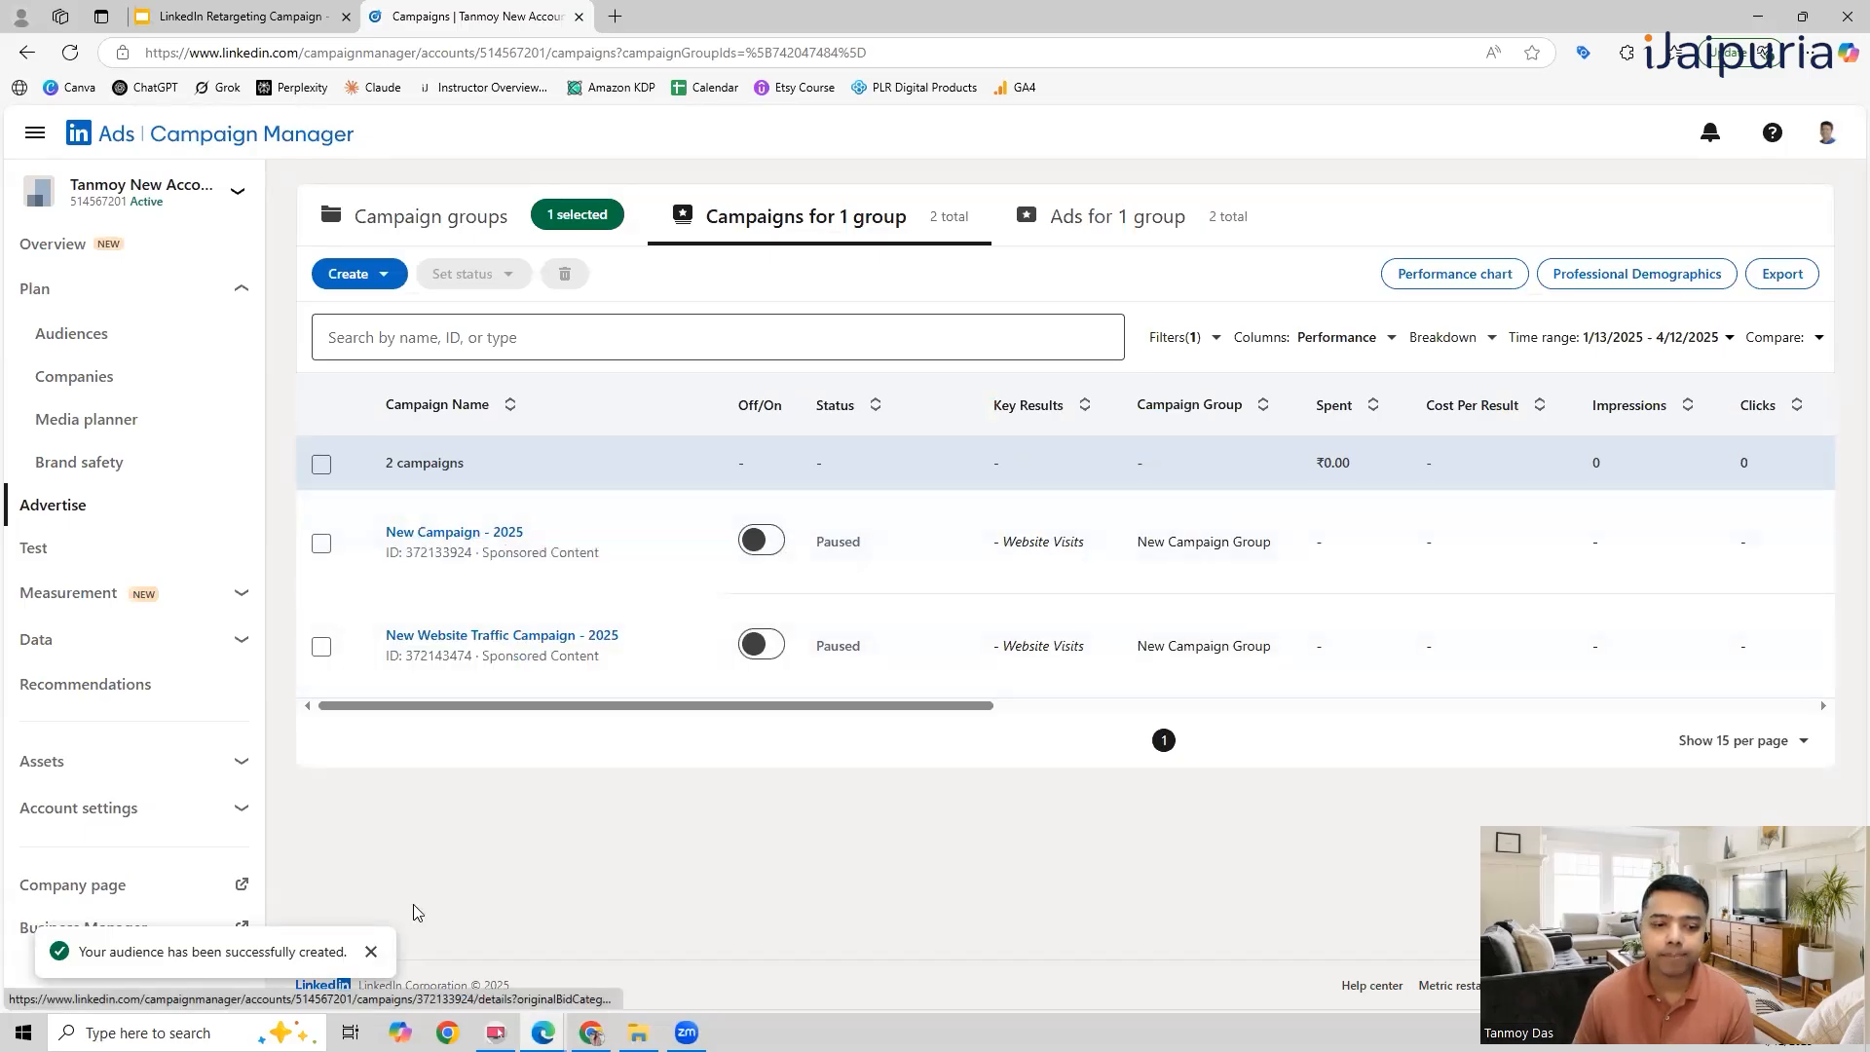
{"action": "left_click", "coordinate": [371, 952]}
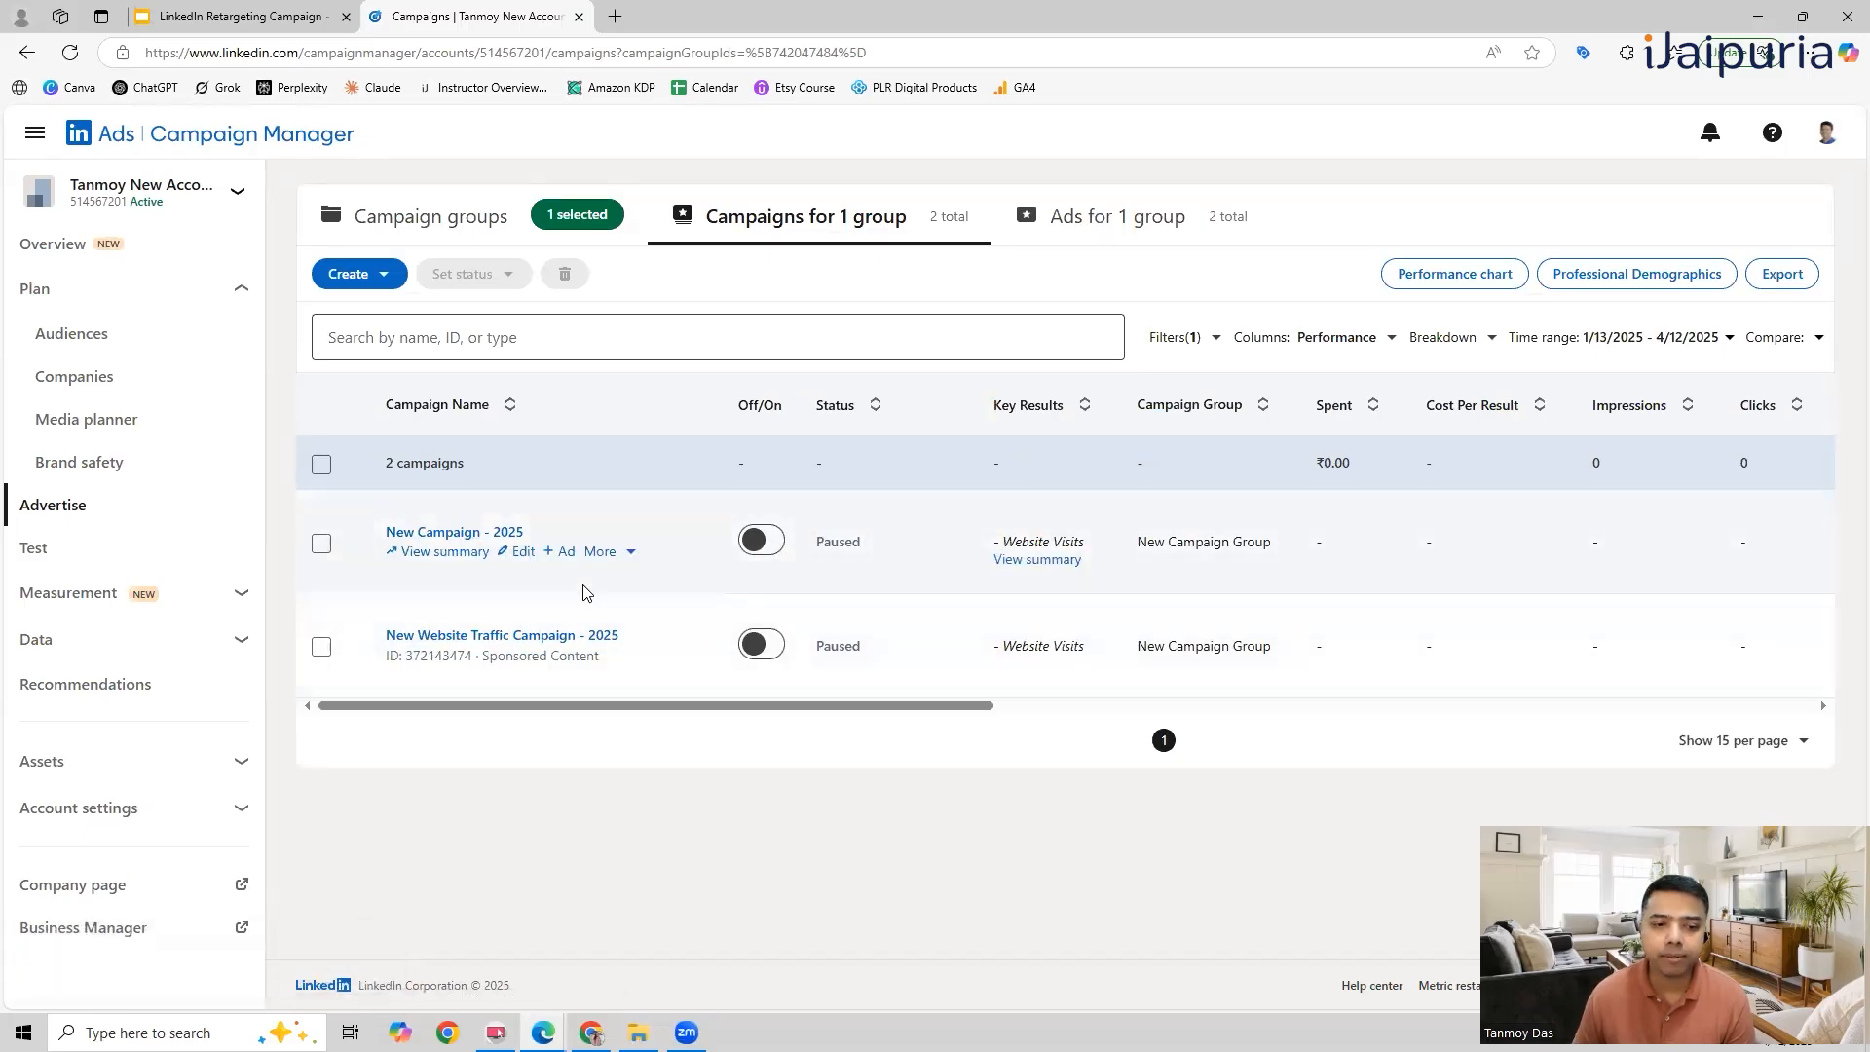
{"action": "left_click", "coordinate": [524, 552]}
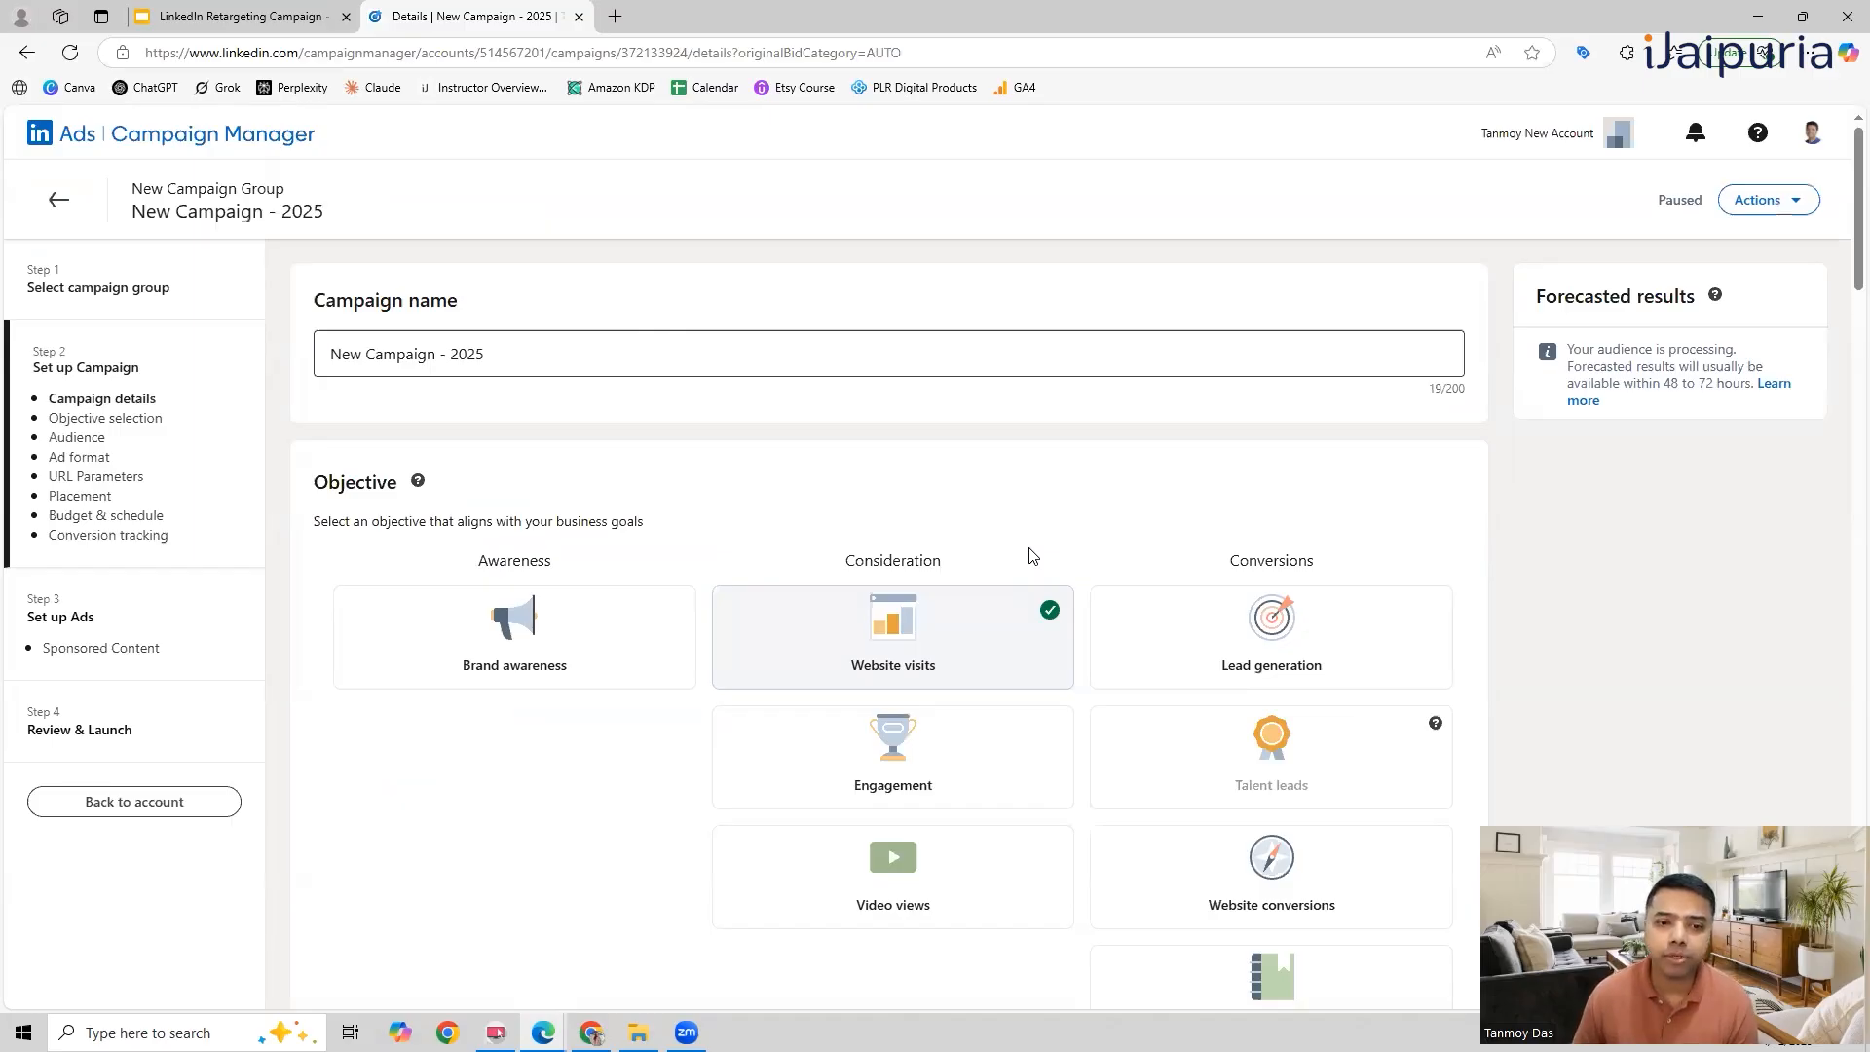
Step: Remove Image Ad Audience from the included attributes in the campaign's target audience
{"action": "scroll", "coordinate": [1033, 555], "scroll_direction": "down", "scroll_amount": 9}
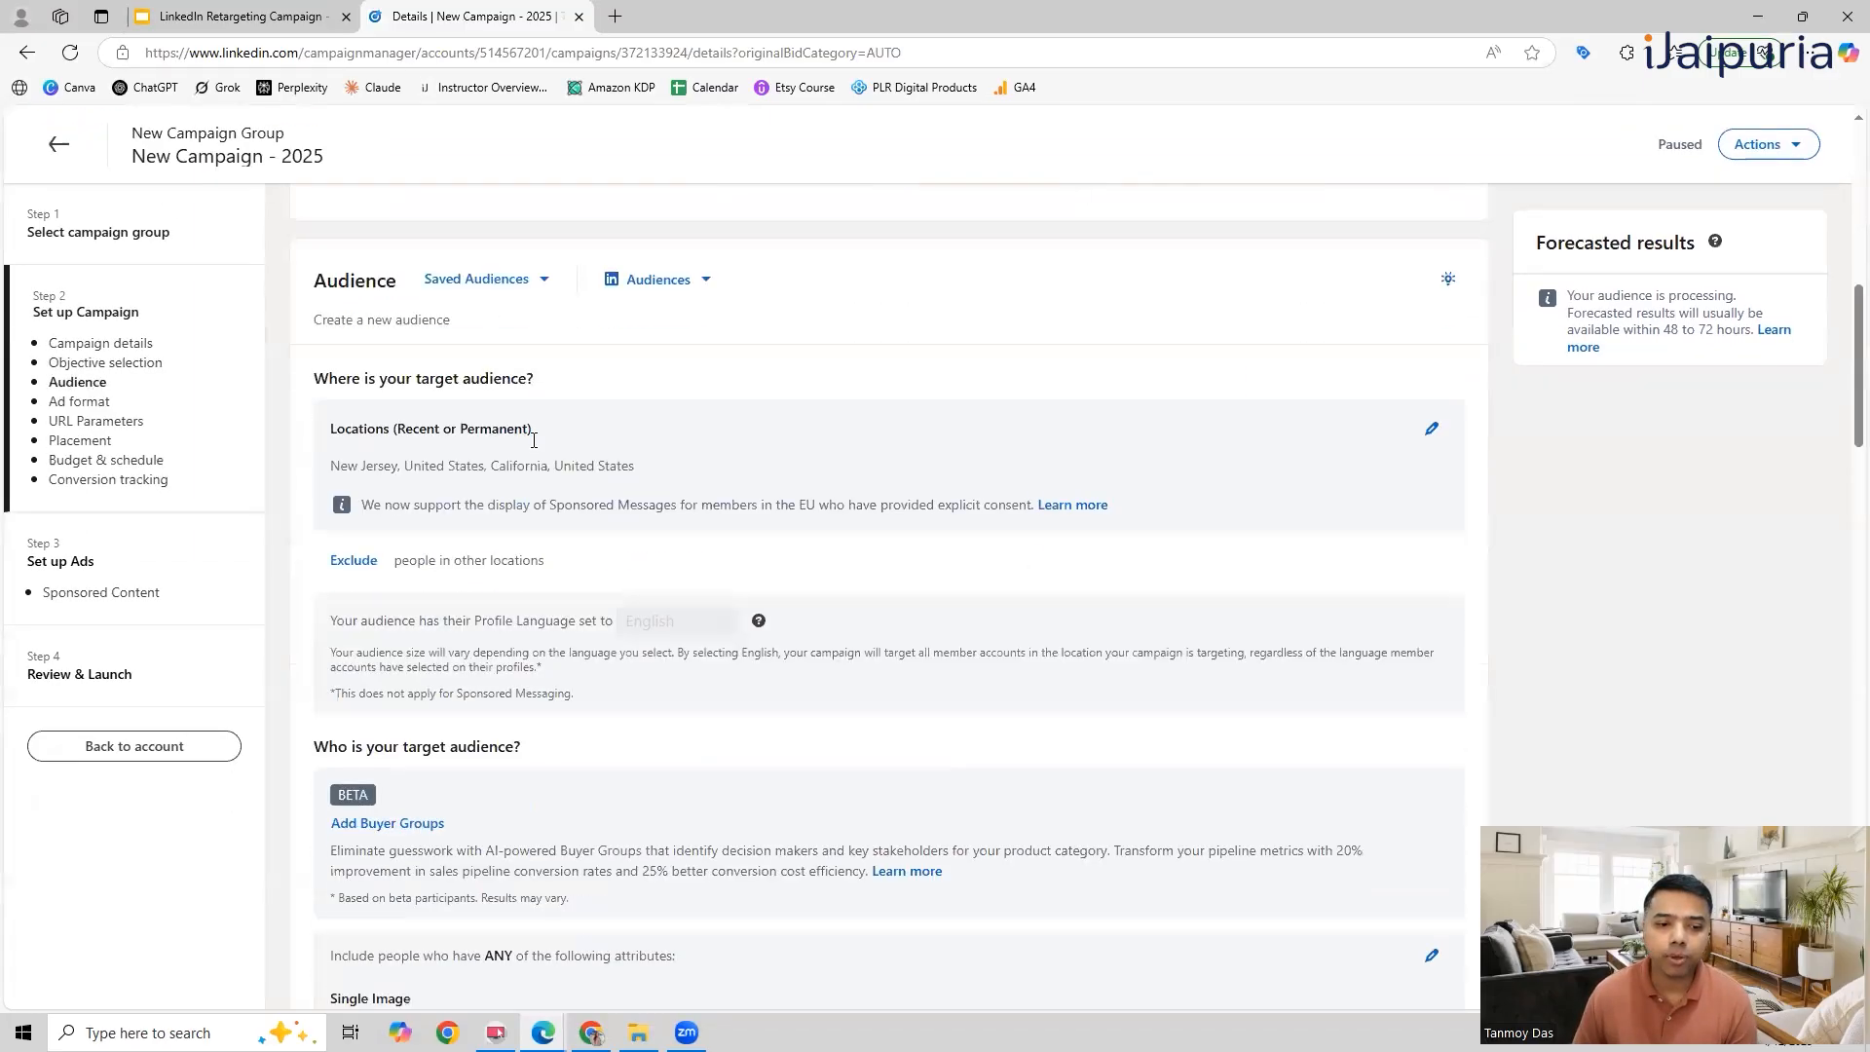
{"action": "double_click", "coordinate": [373, 280]}
{"action": "scroll", "coordinate": [986, 587], "scroll_direction": "down", "scroll_amount": 2}
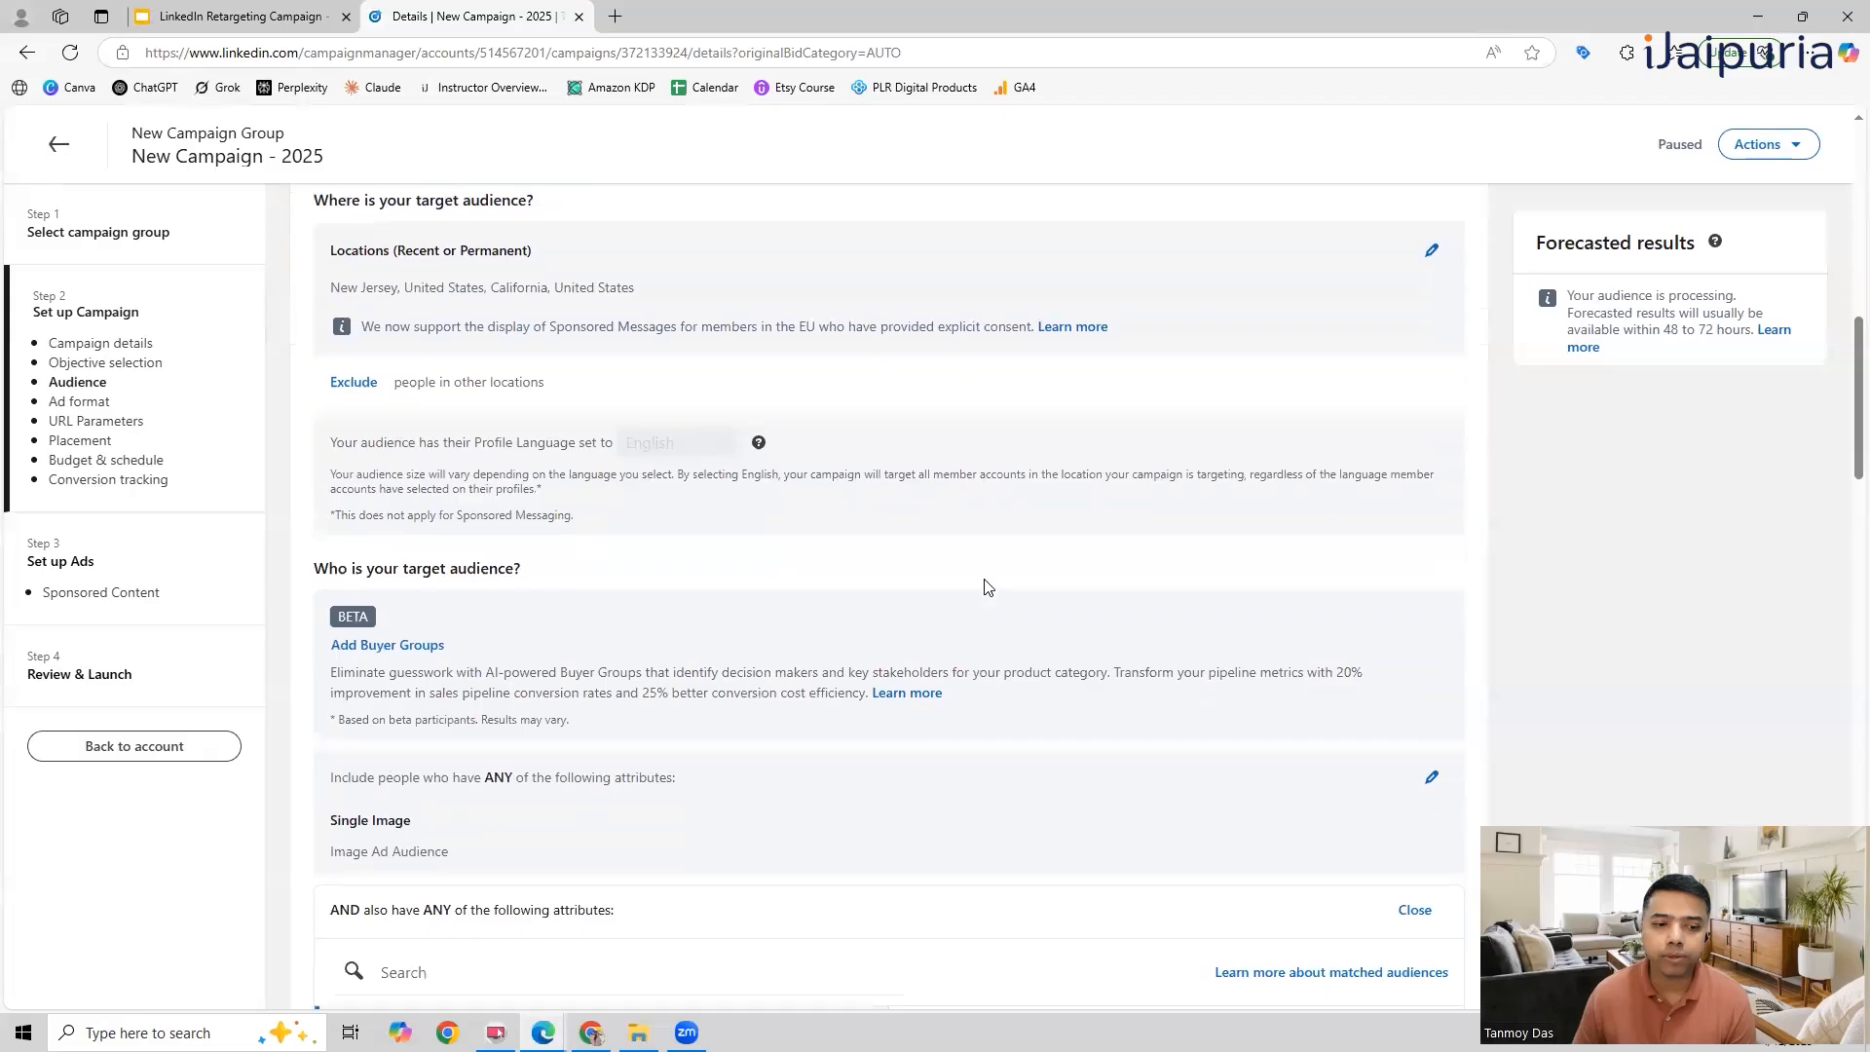
{"action": "scroll", "coordinate": [985, 586], "scroll_direction": "down", "scroll_amount": 2}
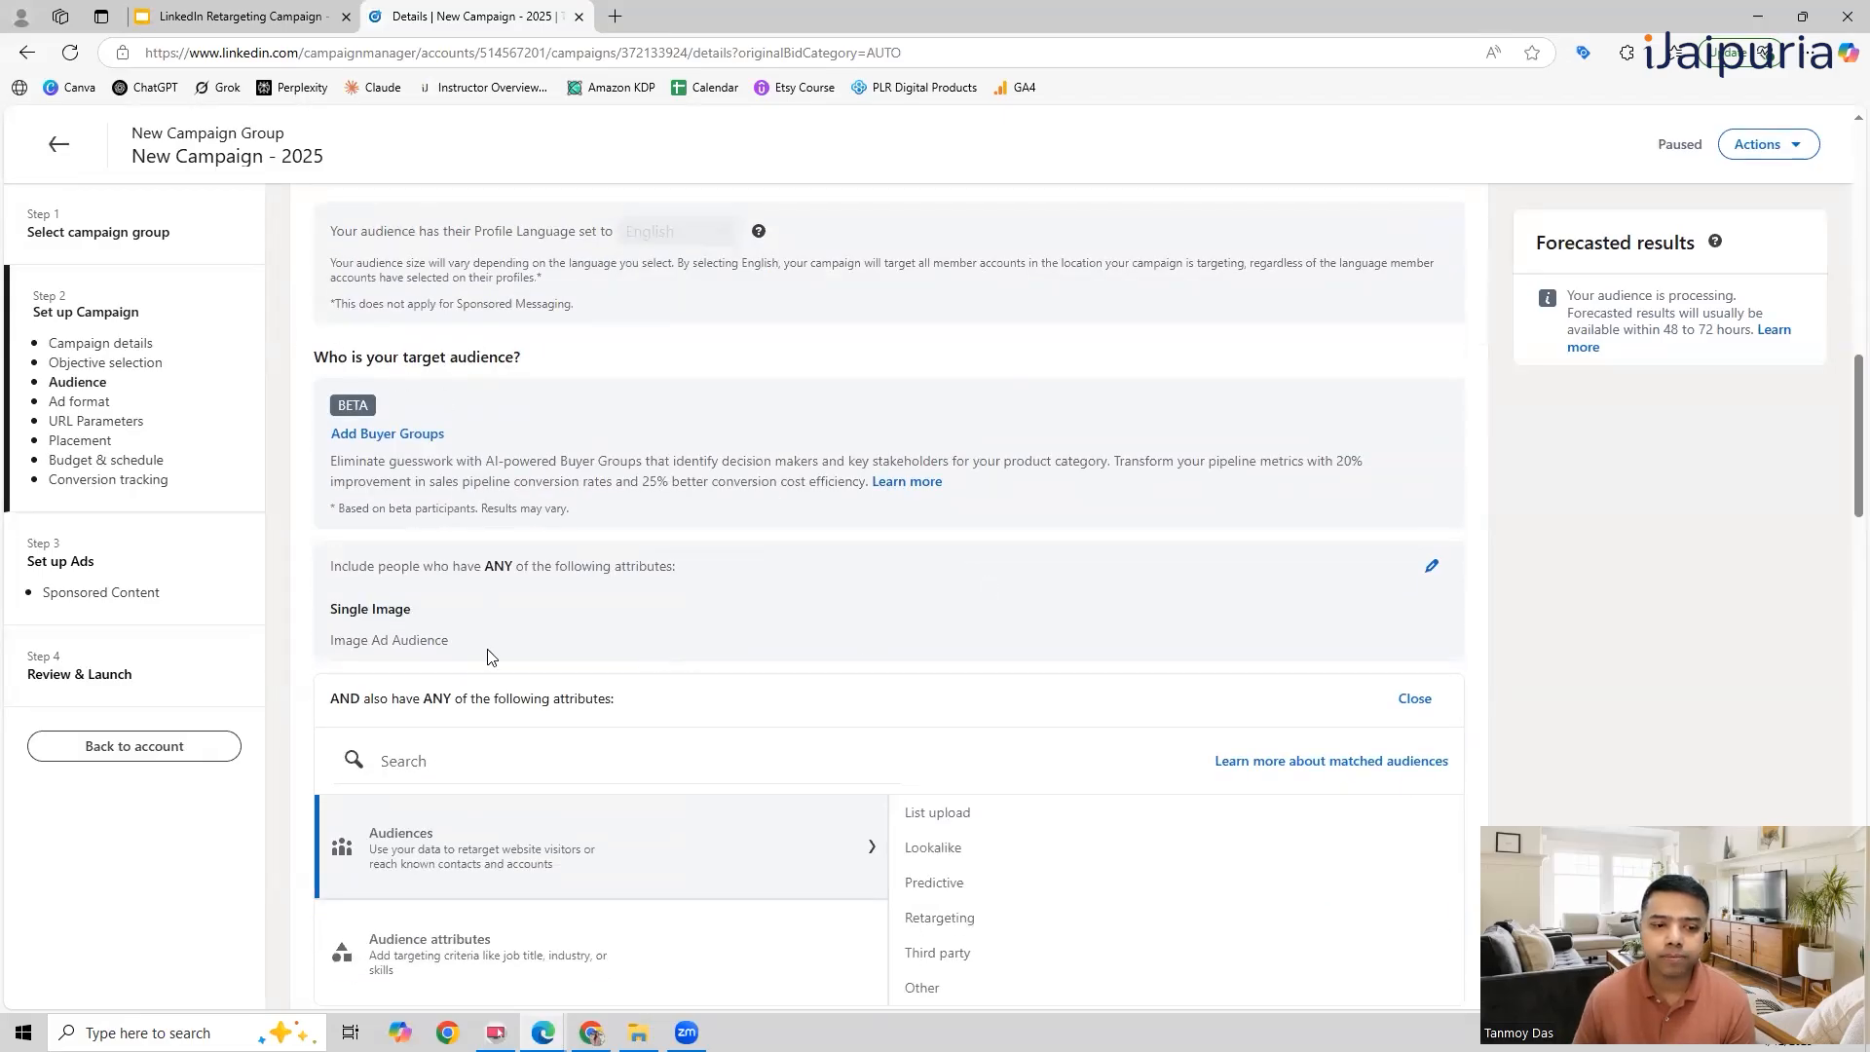
{"action": "left_click", "coordinate": [1430, 565]}
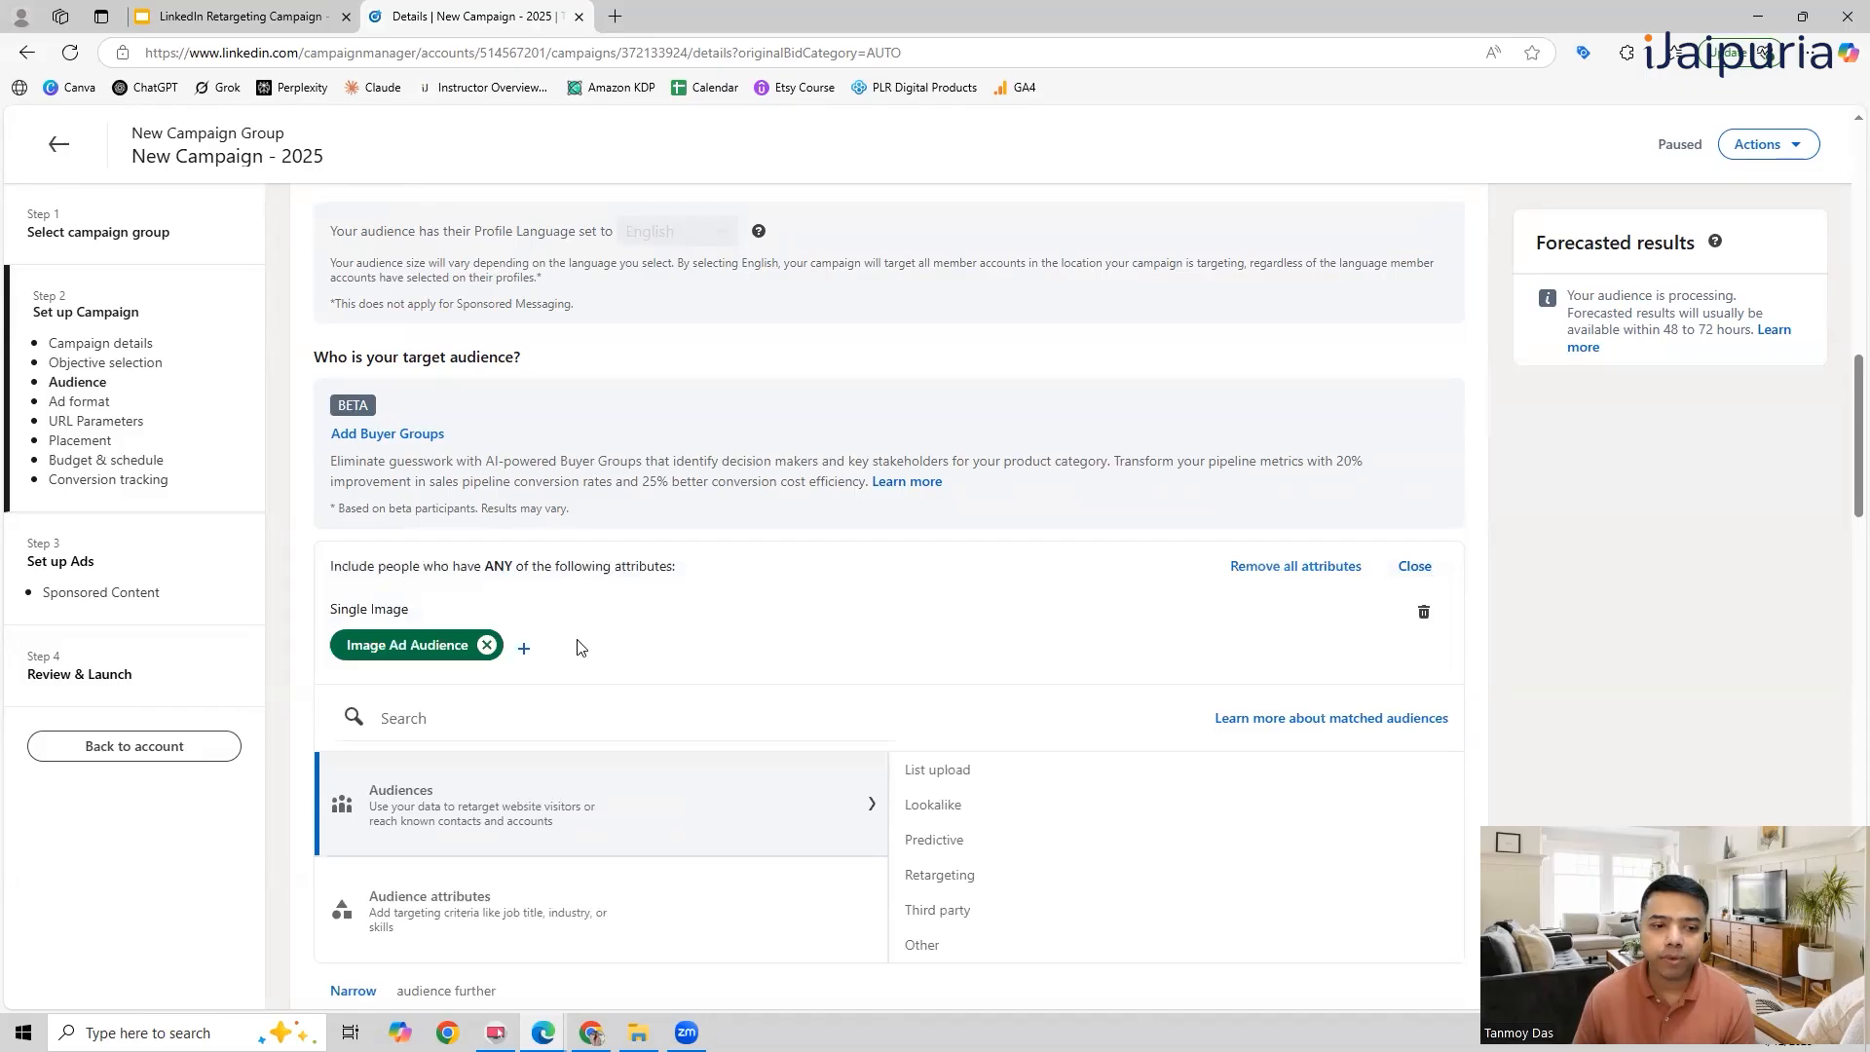
{"action": "left_click", "coordinate": [486, 645]}
{"action": "scroll", "coordinate": [672, 711], "scroll_direction": "down", "scroll_amount": 2}
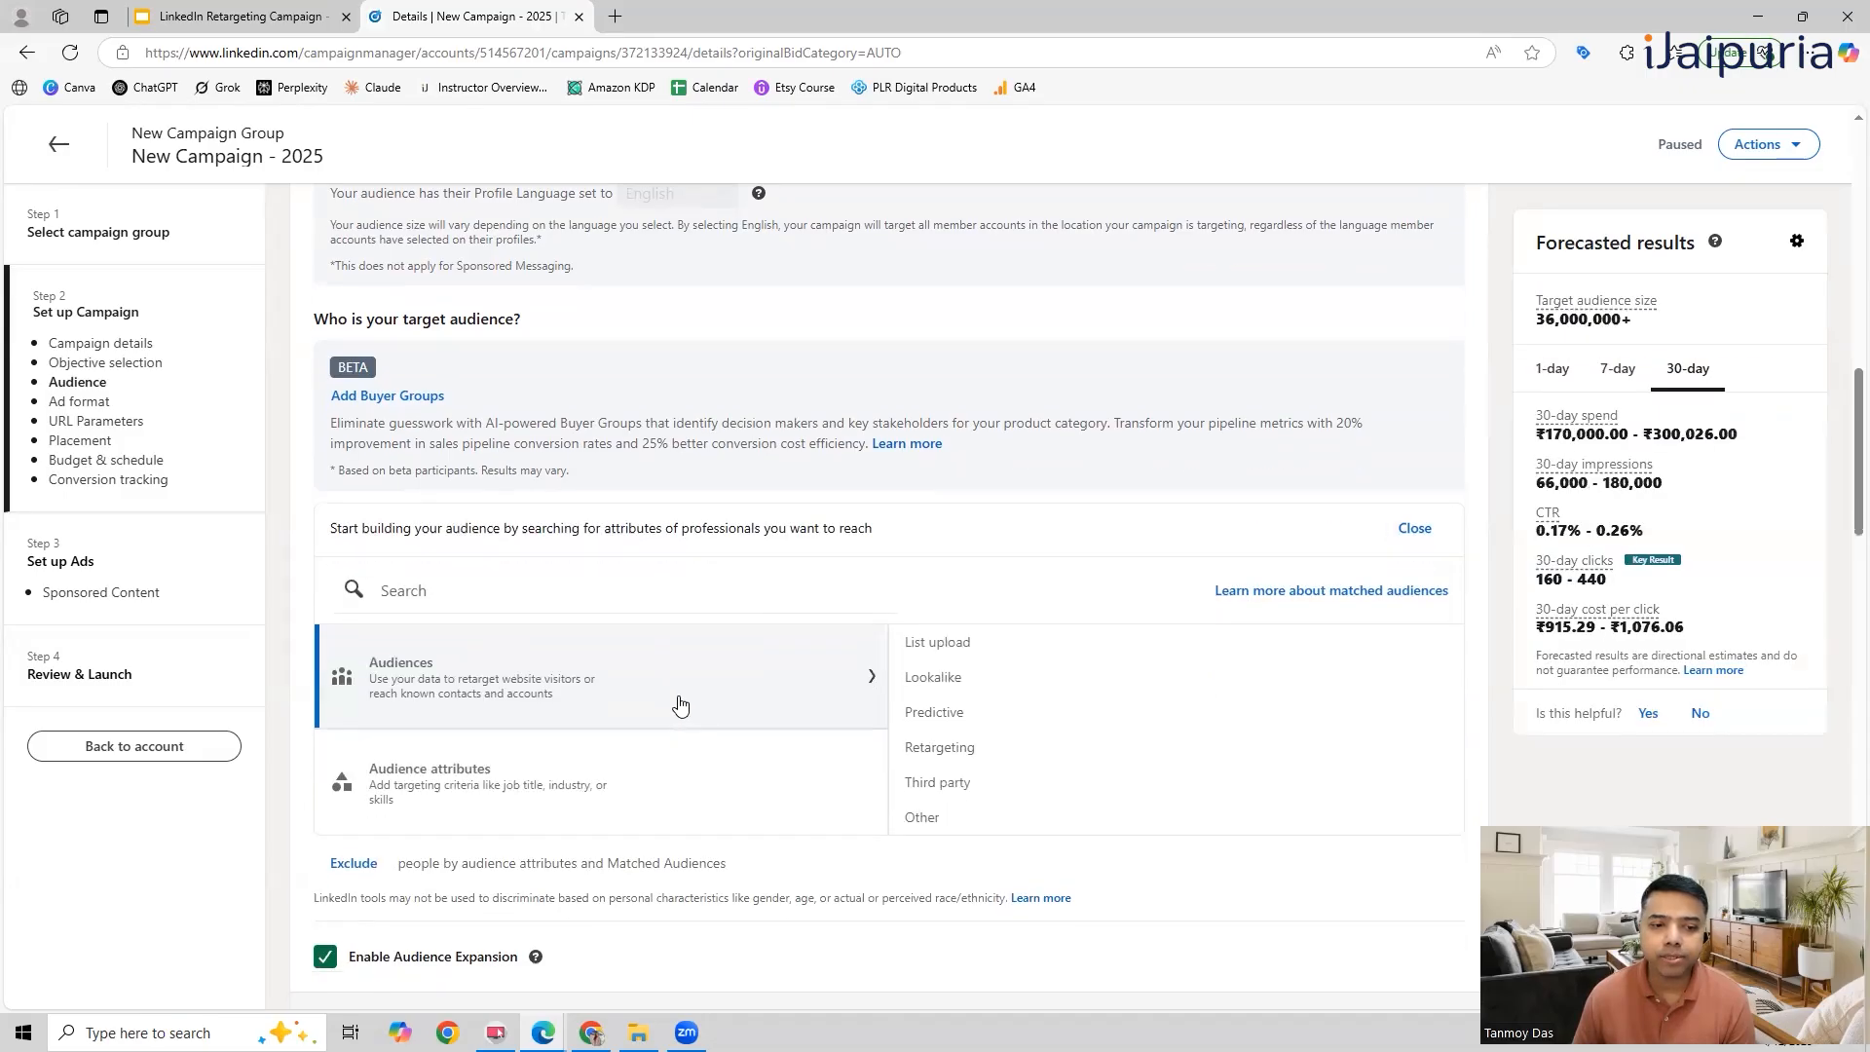
Step: Include the single image retargeting audience Single Image Audience1 in the campaign's targeting and finish editing the attributes
{"action": "left_click", "coordinate": [940, 592]}
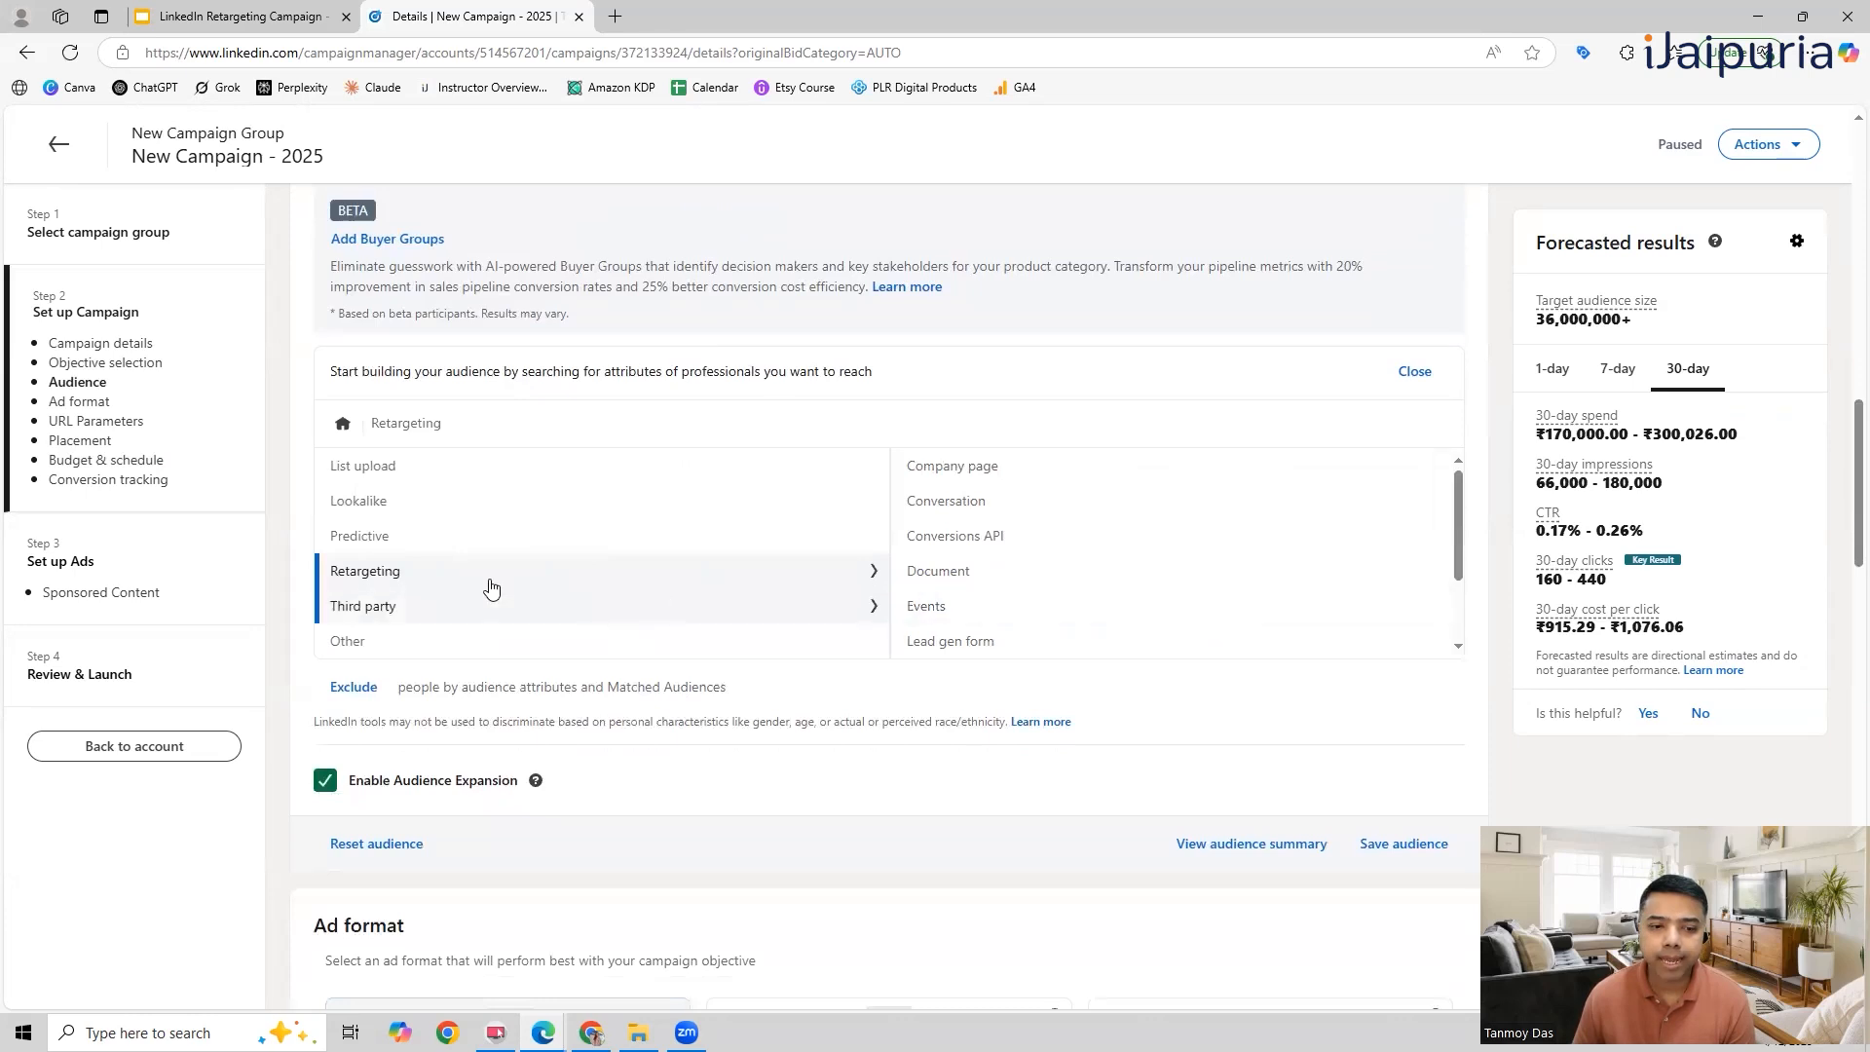
{"action": "left_click", "coordinate": [974, 604]}
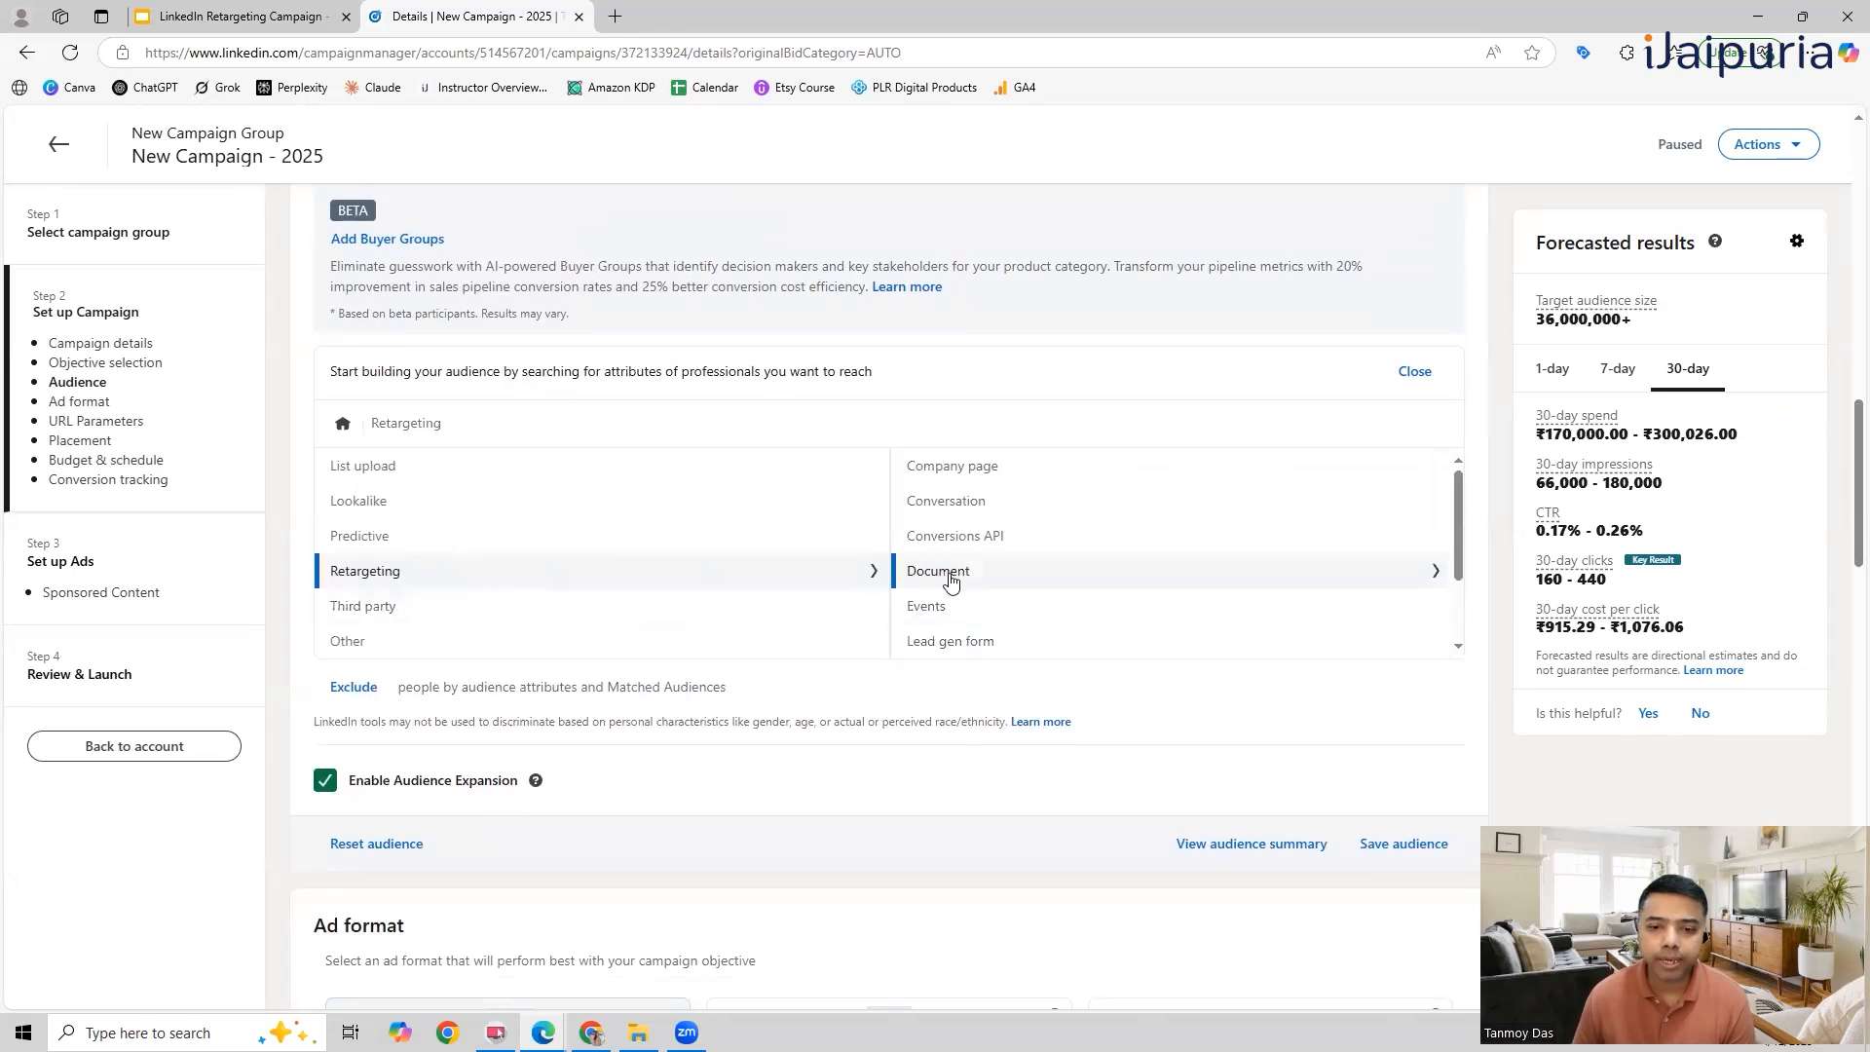
{"action": "scroll", "coordinate": [998, 598], "scroll_direction": "down", "scroll_amount": 1}
{"action": "scroll", "coordinate": [997, 597], "scroll_direction": "down", "scroll_amount": 1}
{"action": "left_click", "coordinate": [970, 576]}
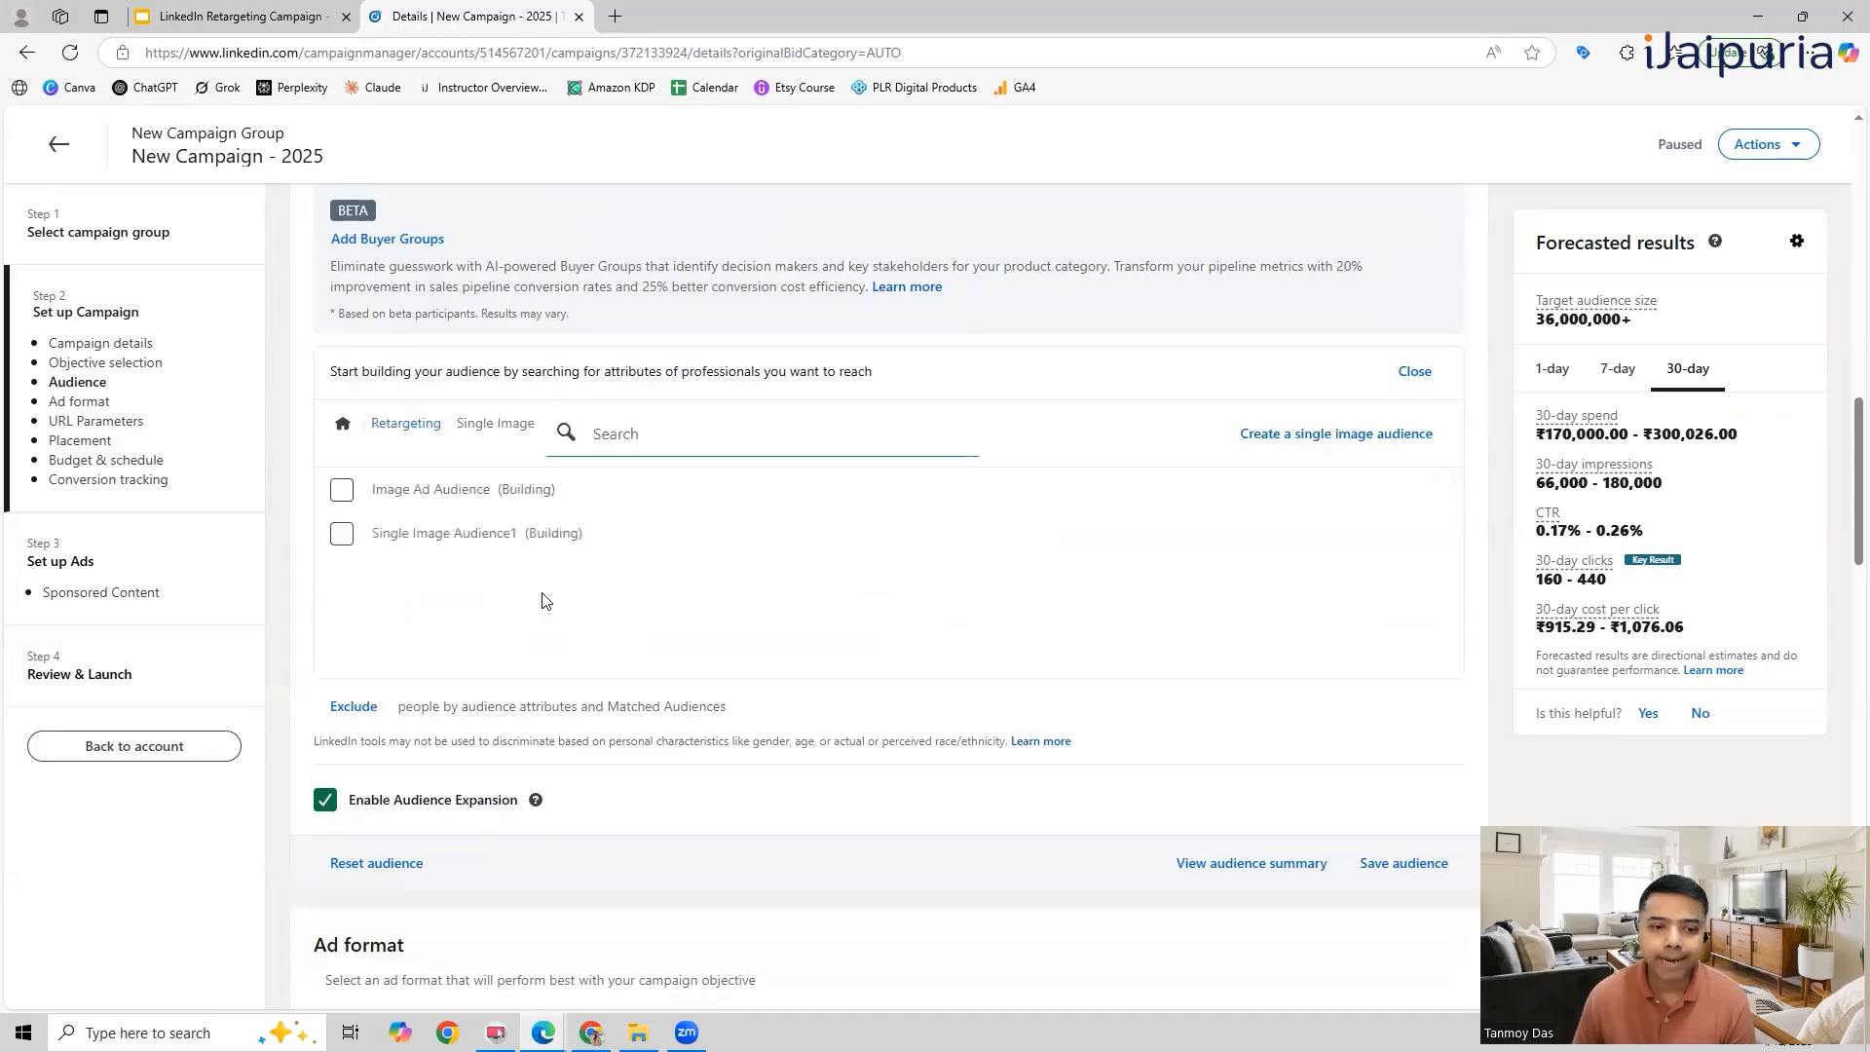
{"action": "left_click", "coordinate": [342, 534]}
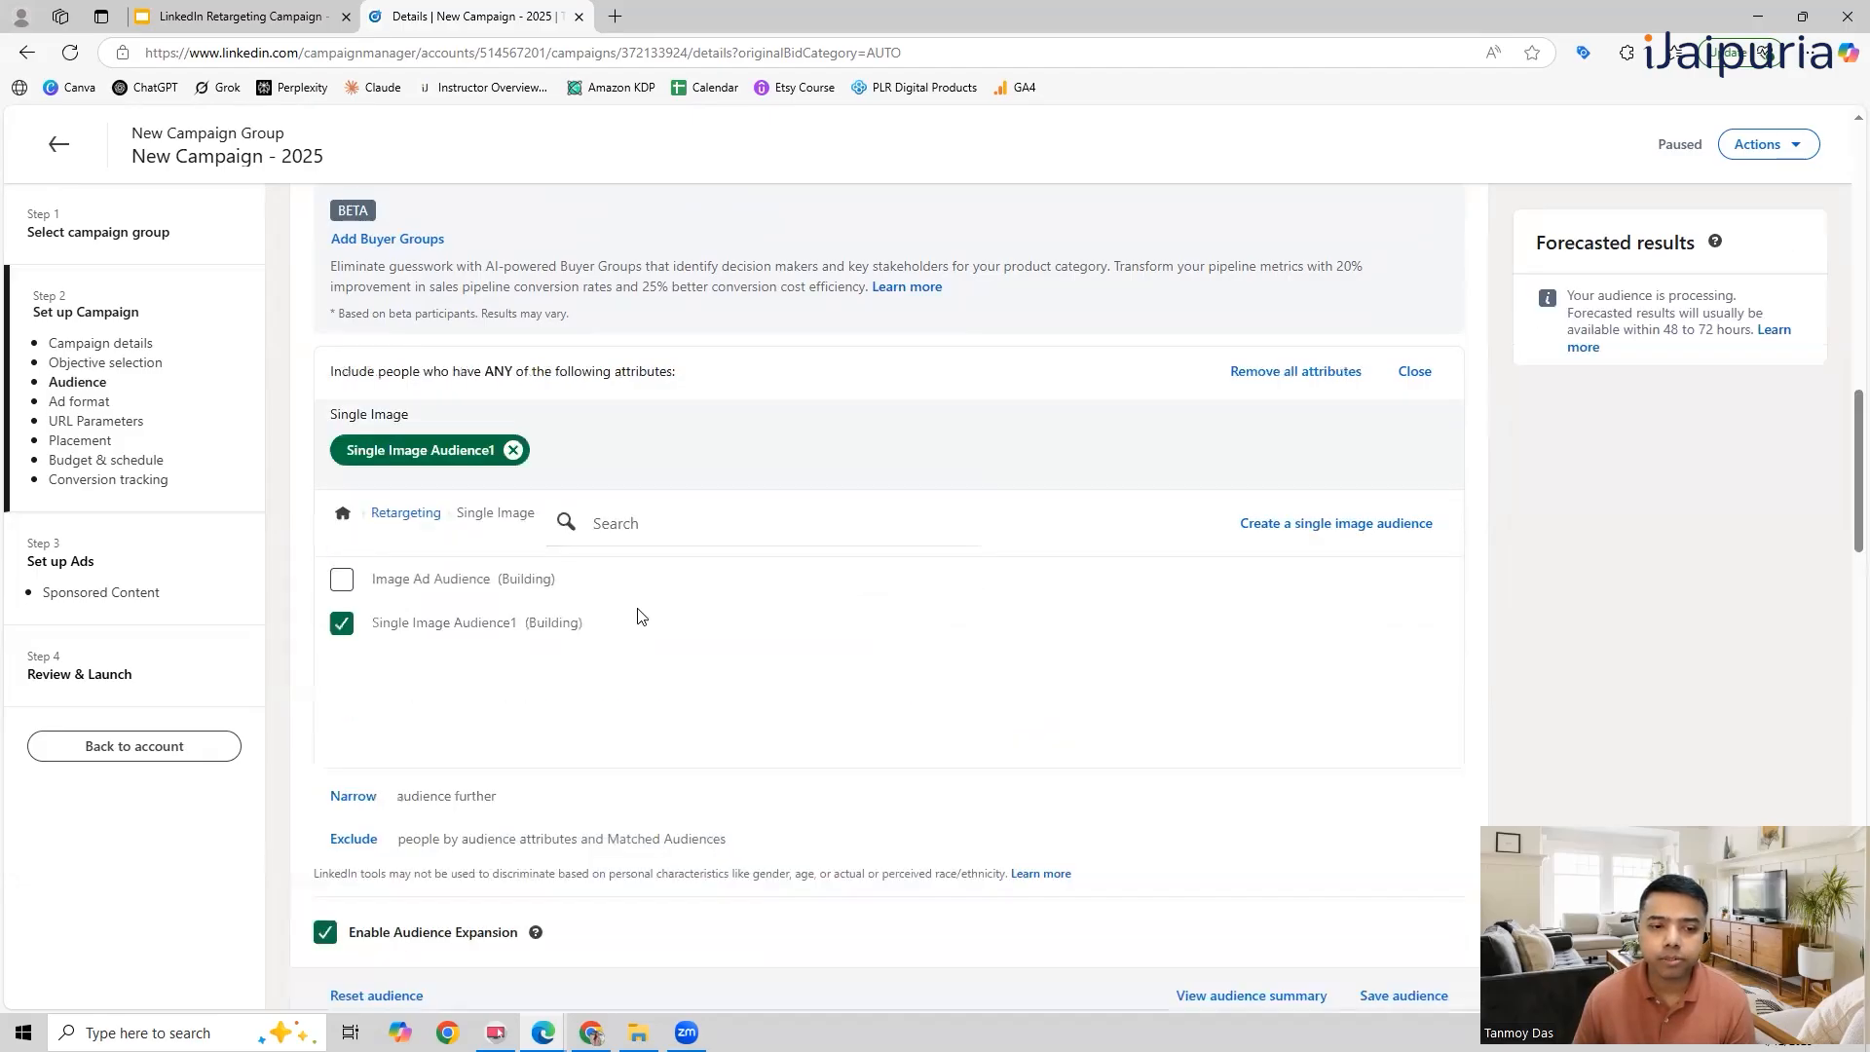
{"action": "left_click", "coordinate": [1415, 371]}
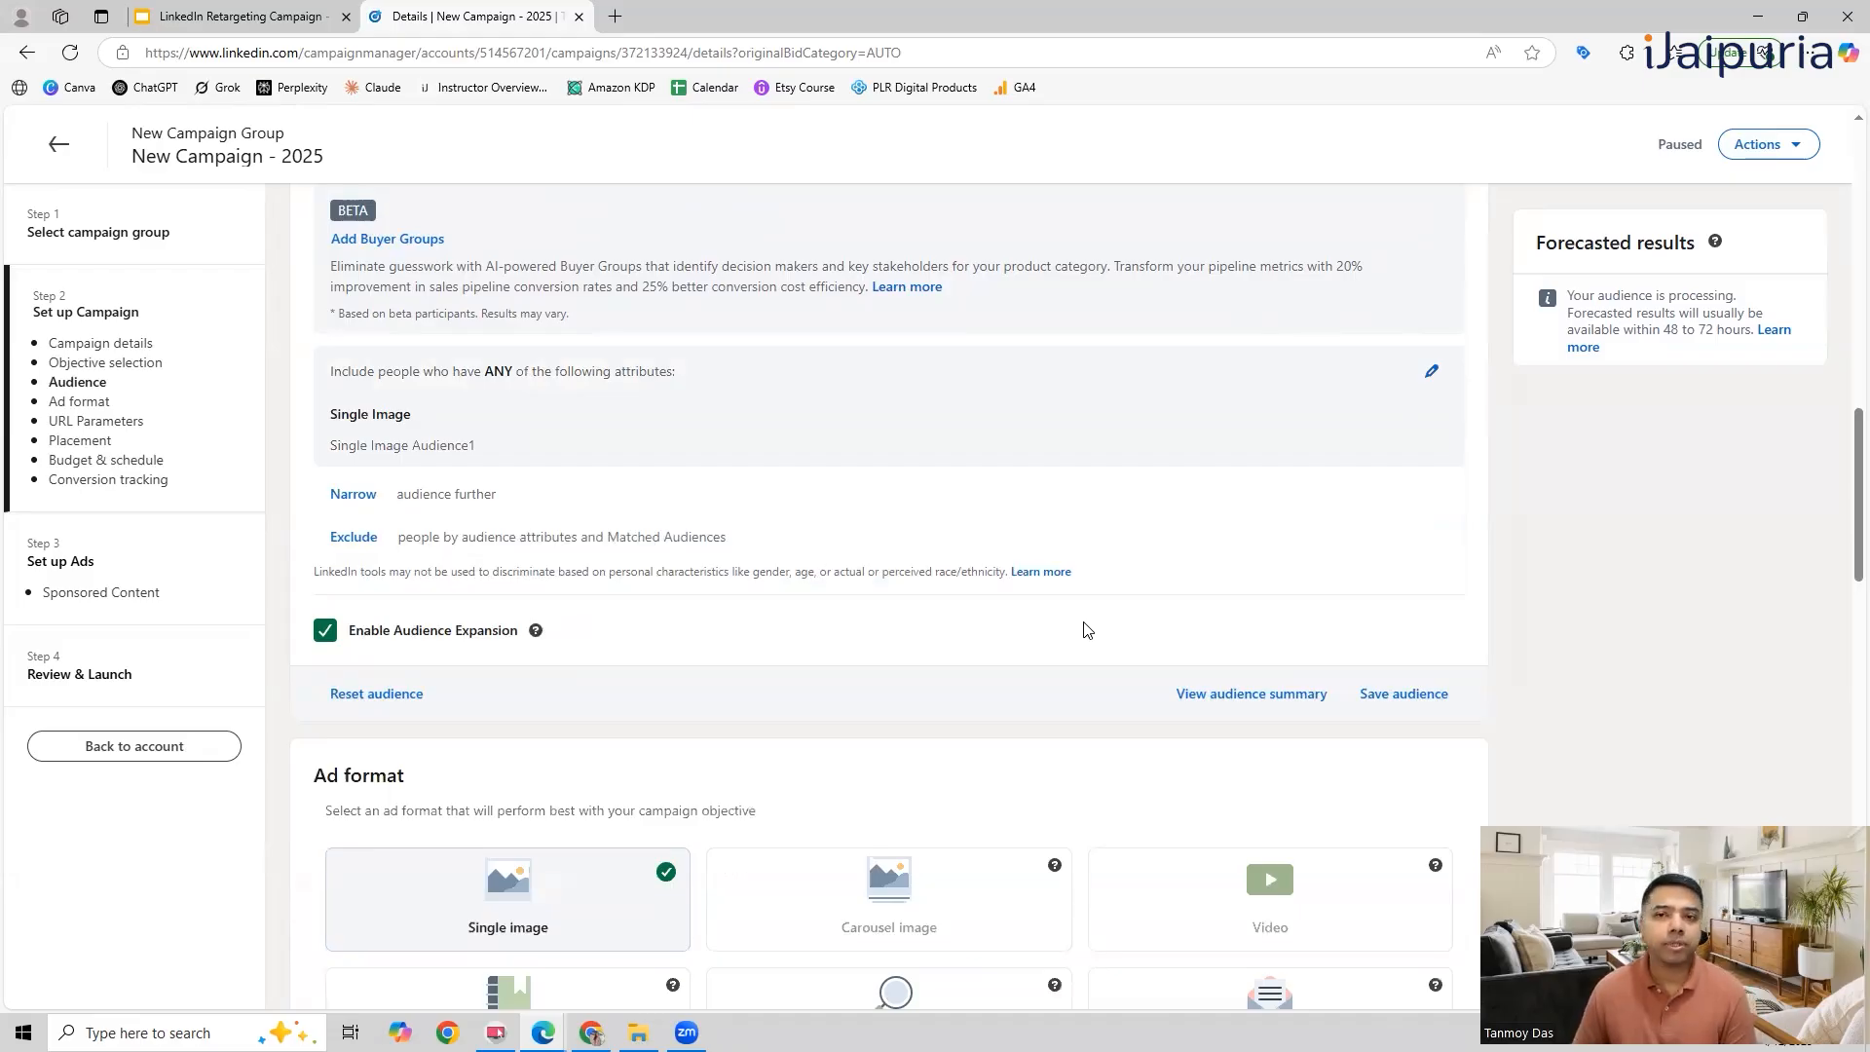
Step: Proceed to the campaign's ads setup and start a new image ad named Retargeting Ad
{"action": "scroll", "coordinate": [1086, 629], "scroll_direction": "down", "scroll_amount": 20}
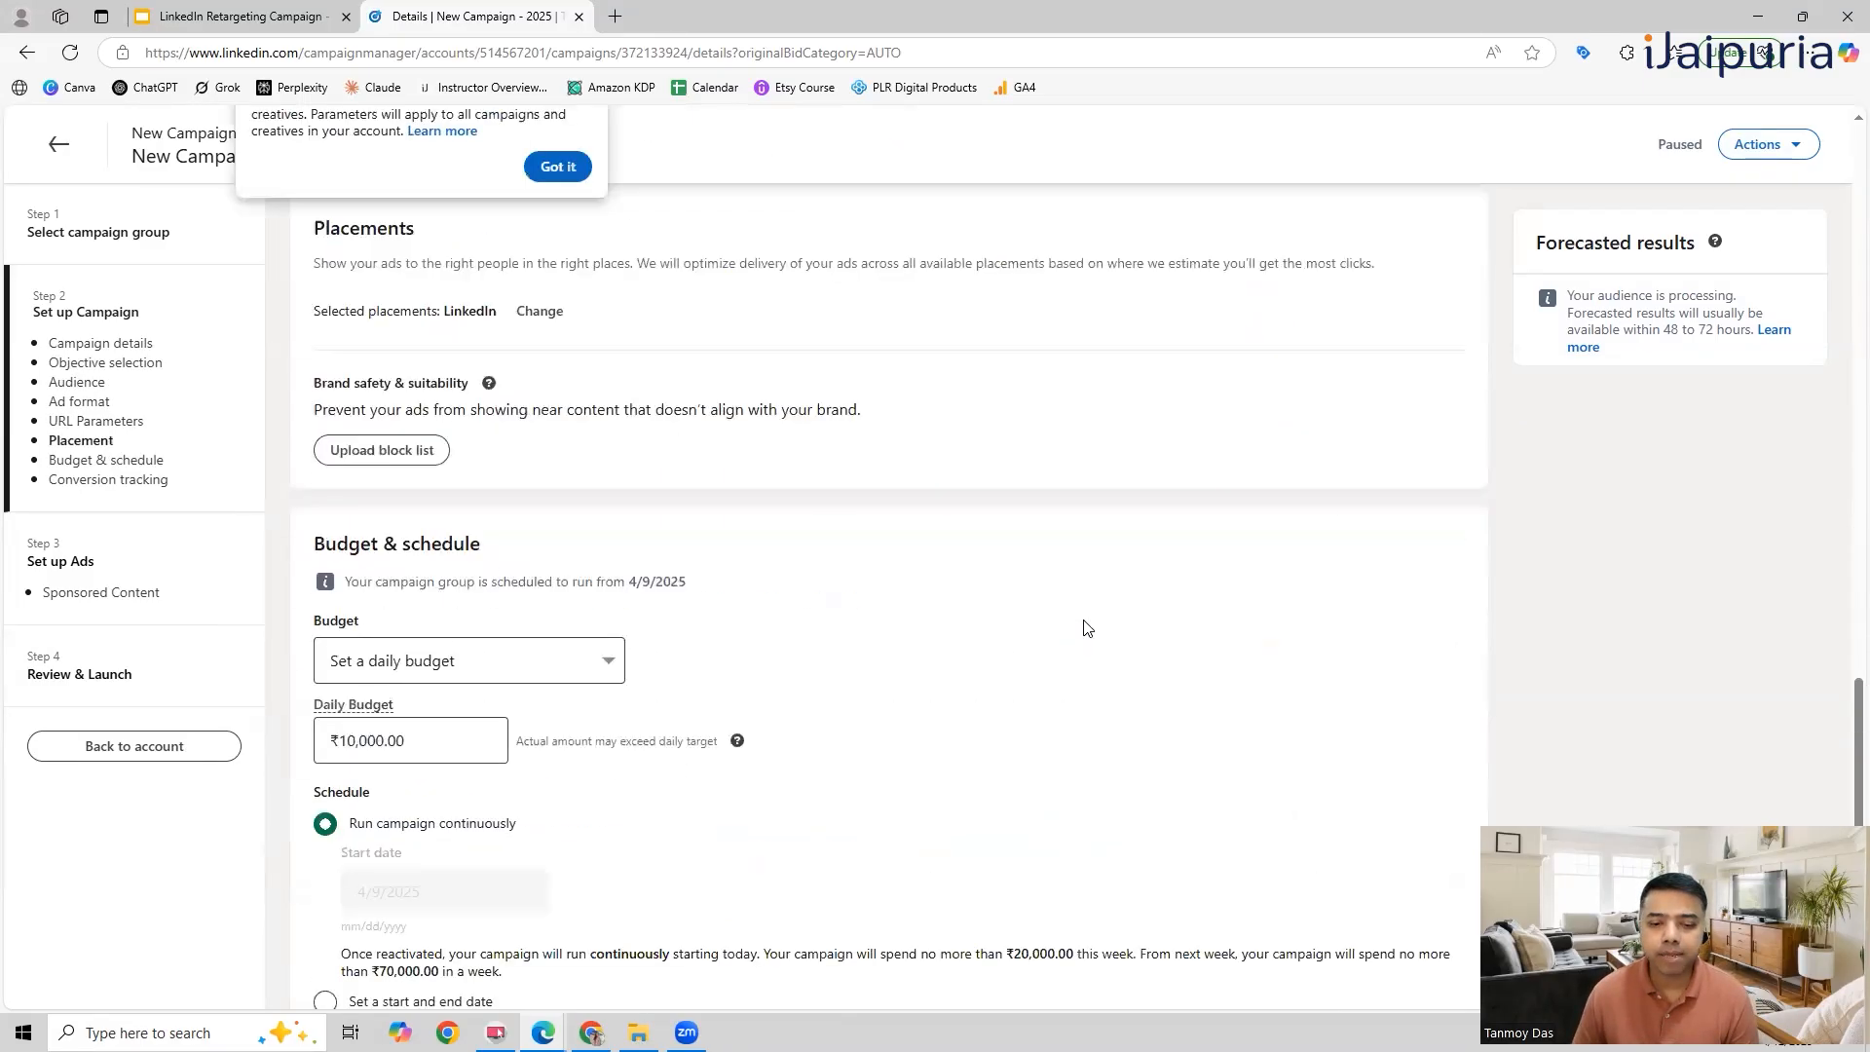
{"action": "scroll", "coordinate": [1087, 628], "scroll_direction": "down", "scroll_amount": 3}
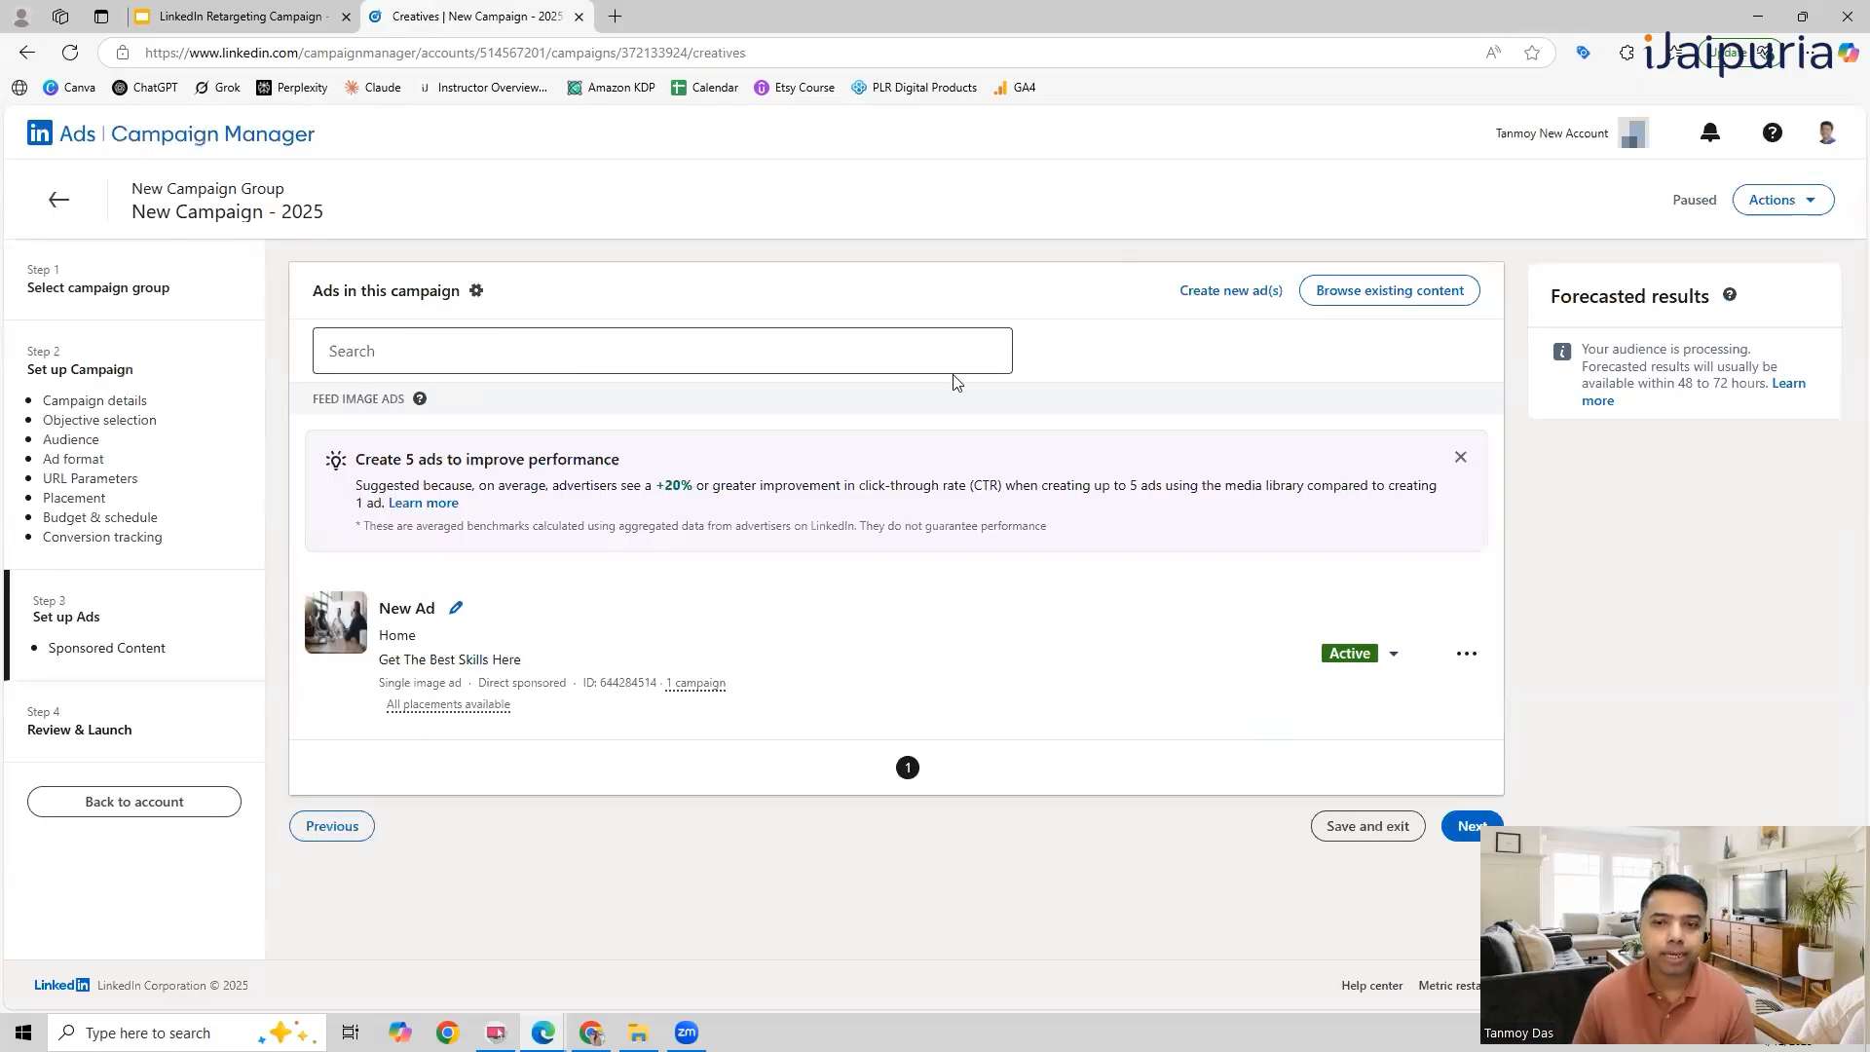
{"action": "left_click", "coordinate": [1250, 302]}
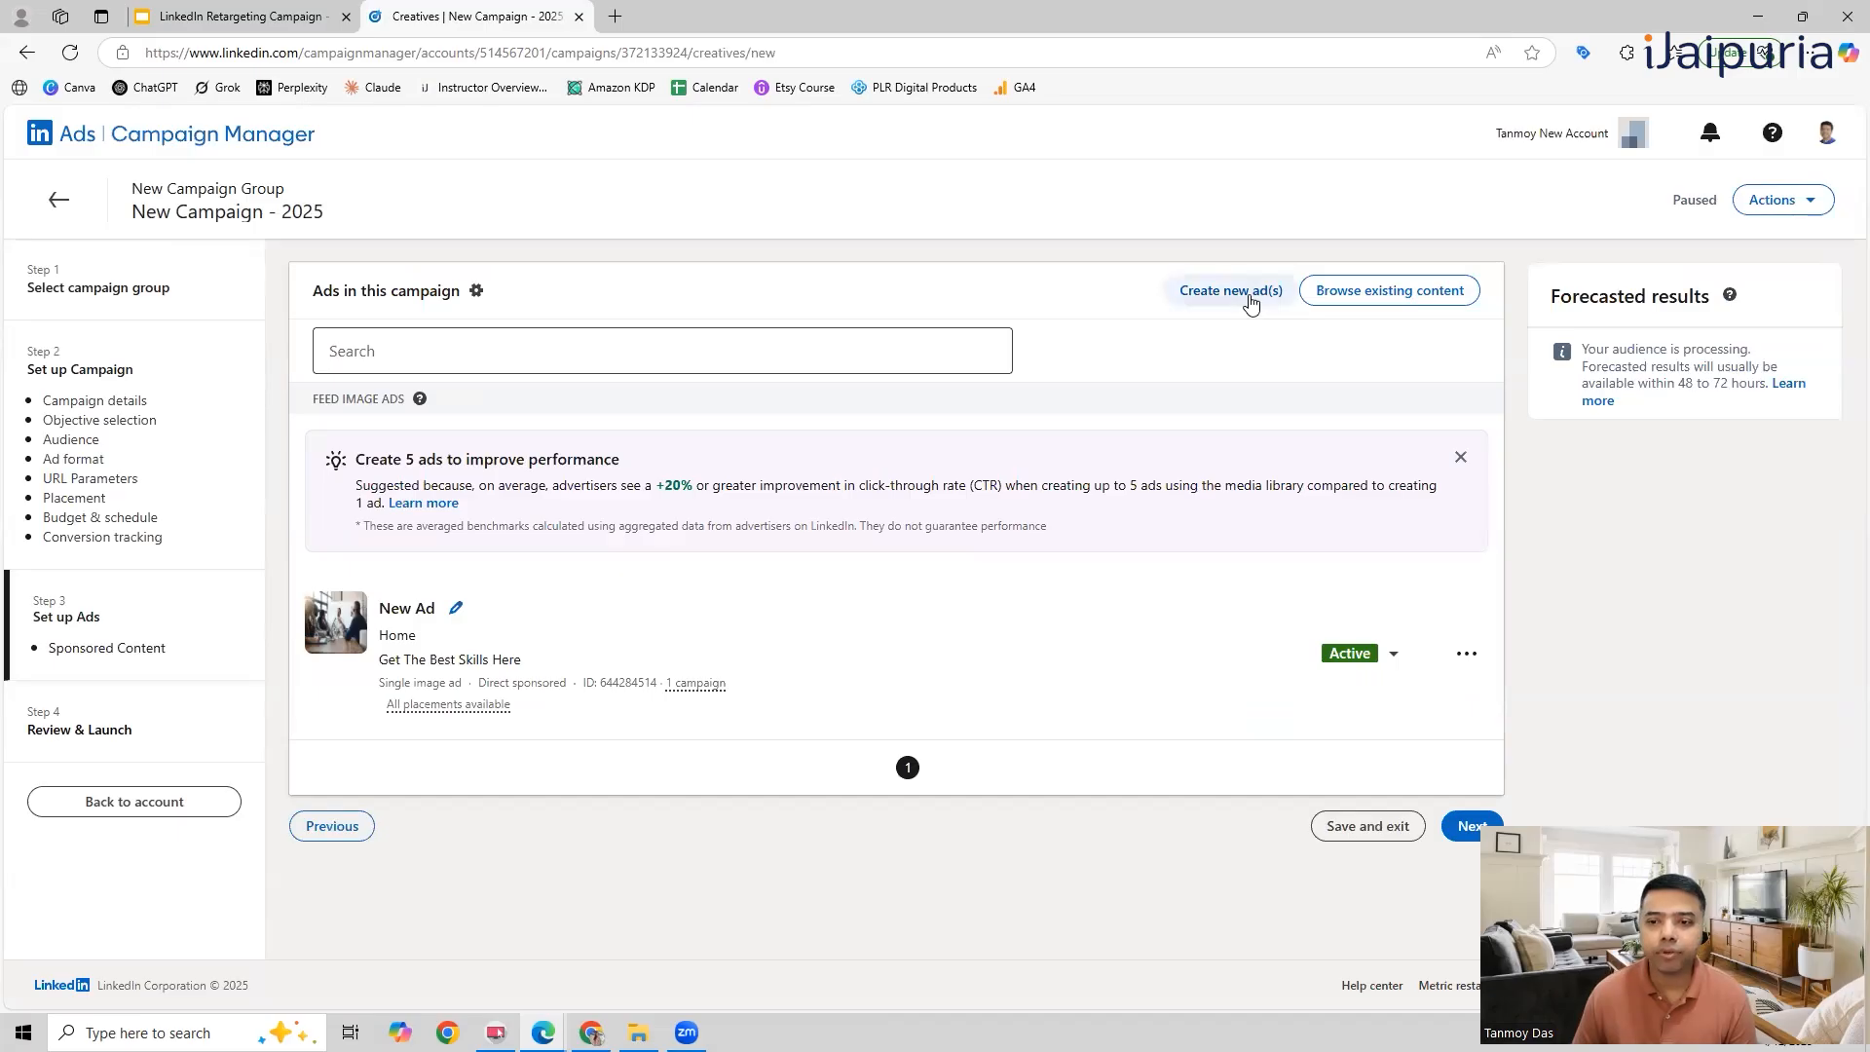
{"action": "left_click", "coordinate": [226, 305]}
{"action": "type", "text": "Remarke"}
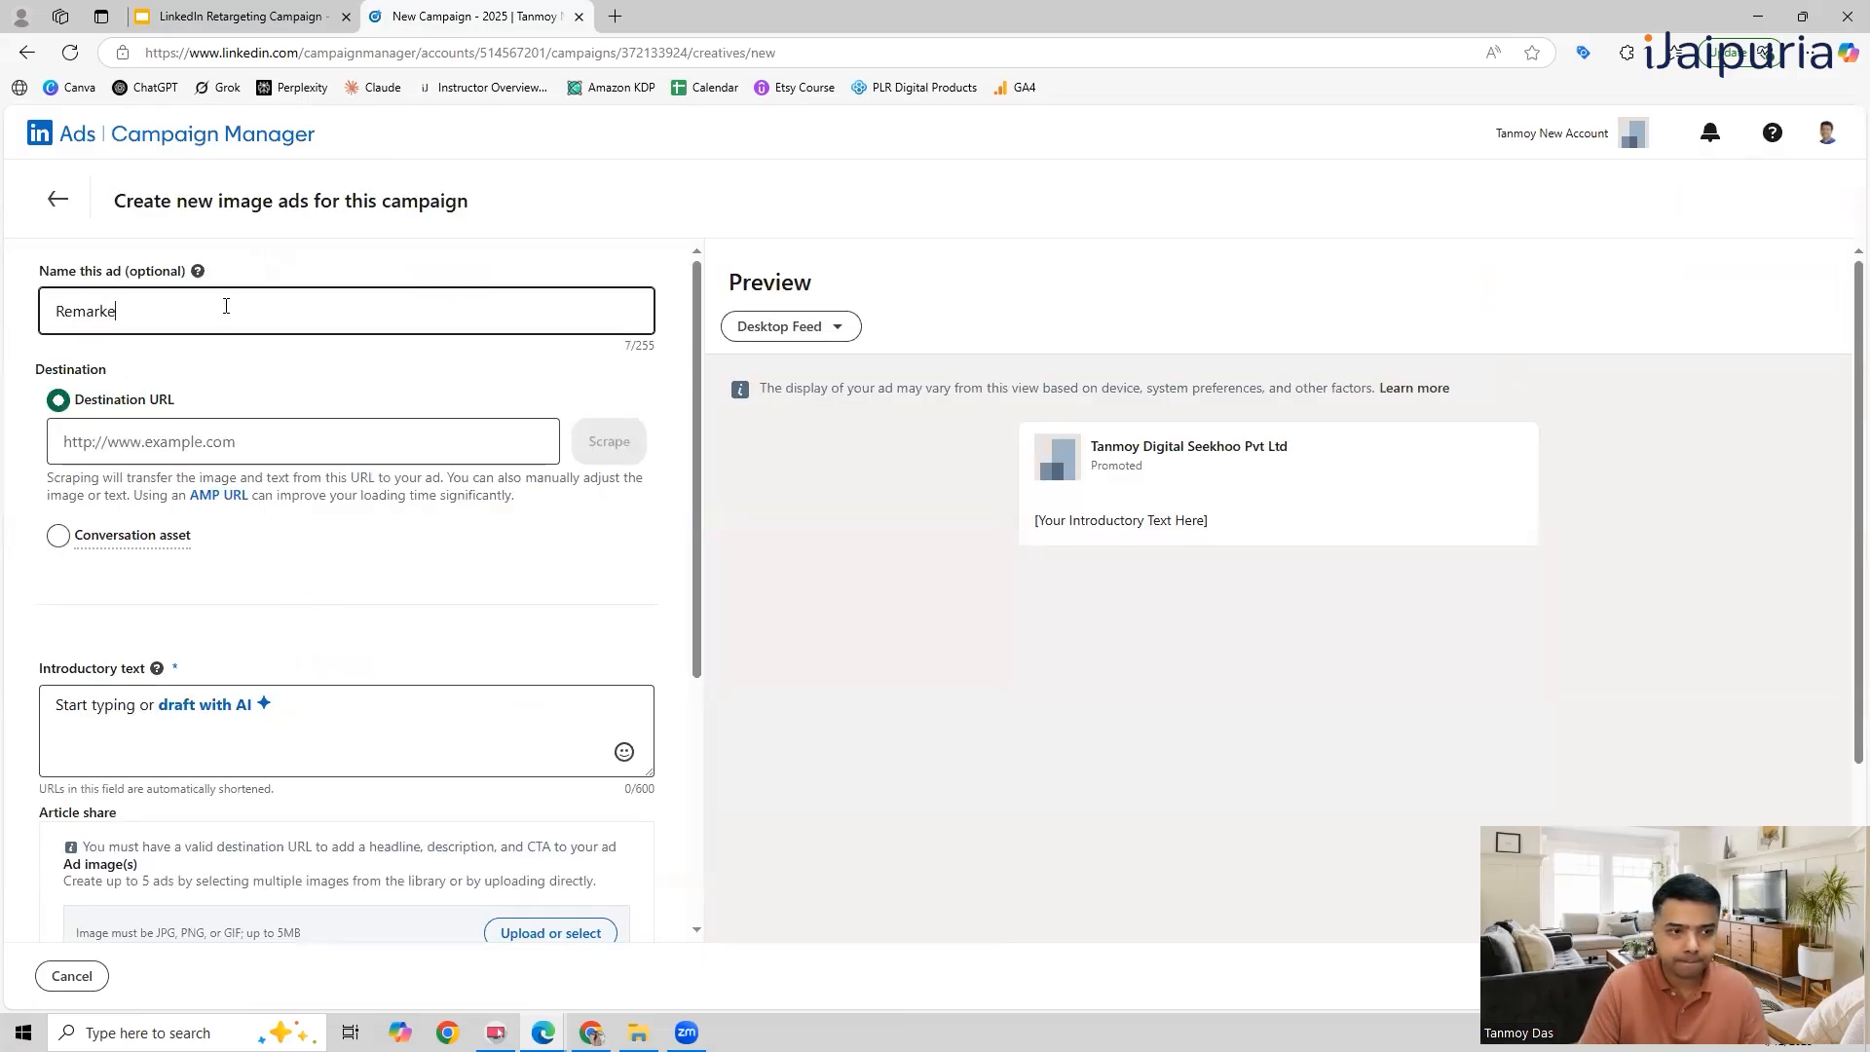
{"action": "type", "text": "argeting Ad"}
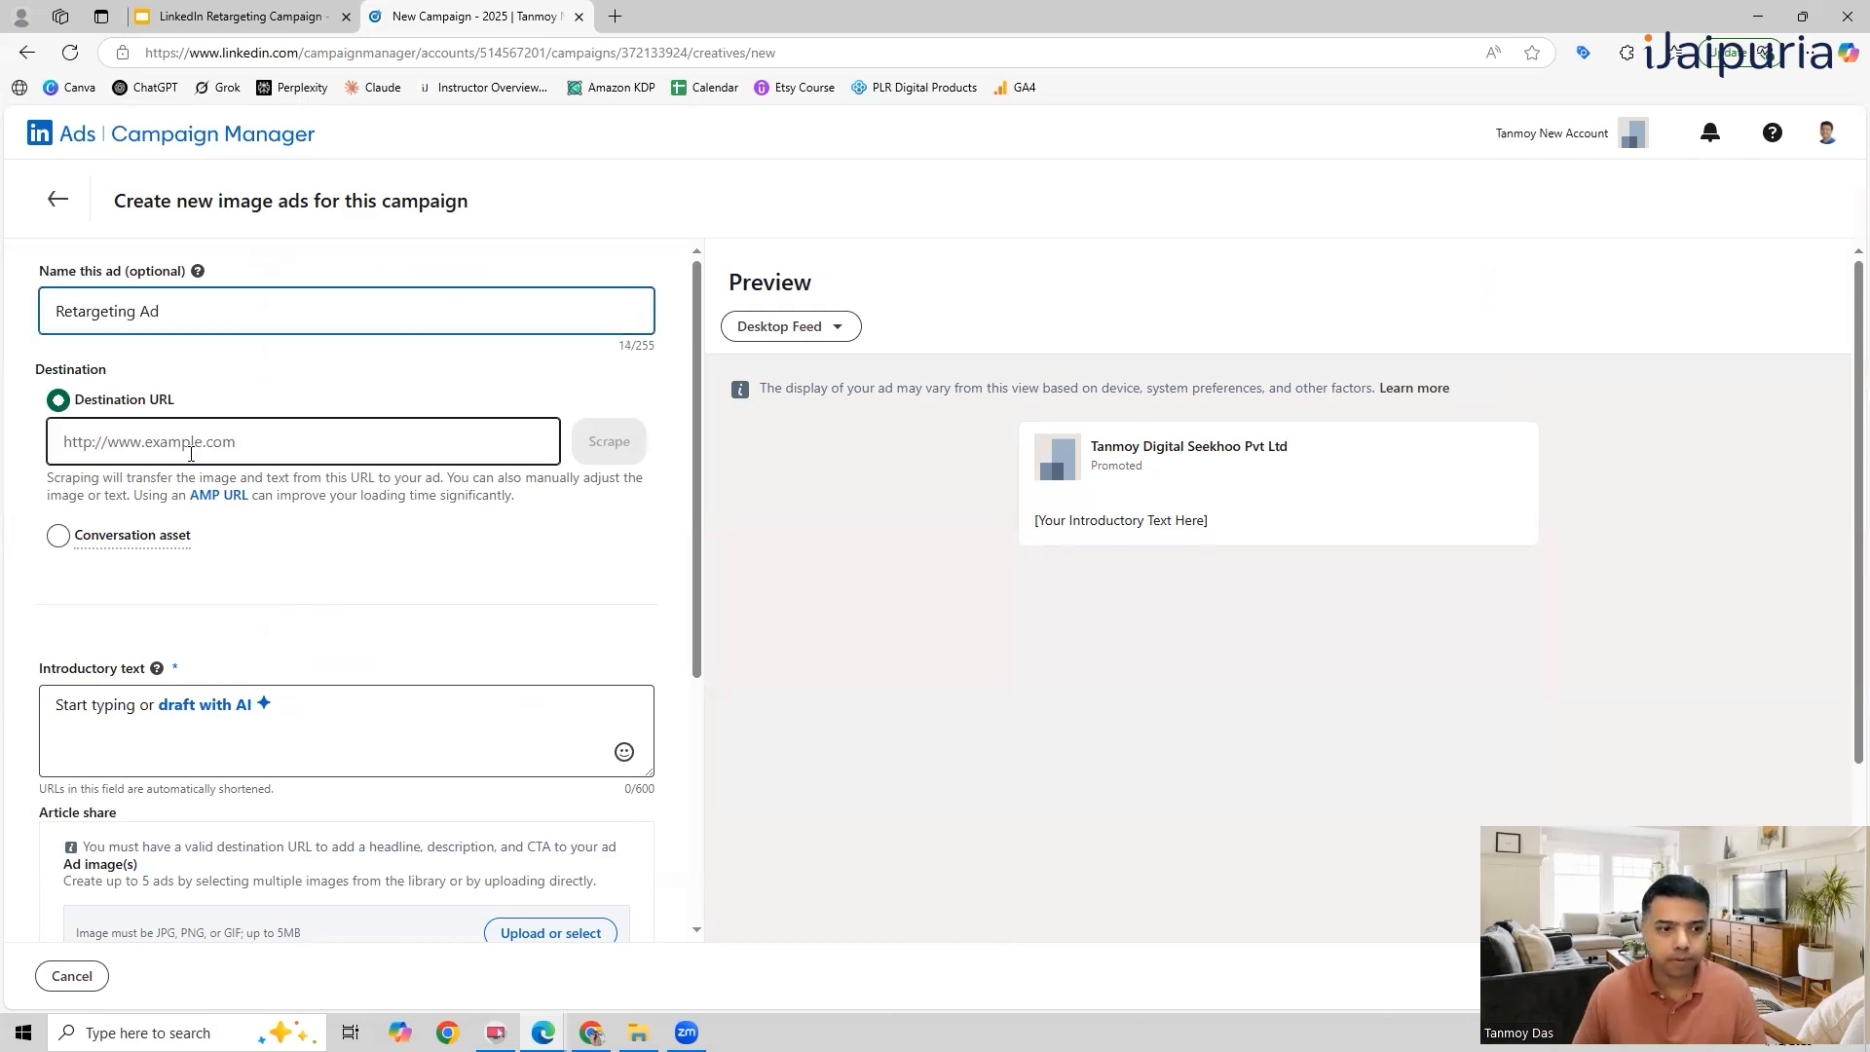
{"action": "left_click", "coordinate": [188, 452]}
{"action": "left_click", "coordinate": [182, 549]}
{"action": "scroll", "coordinate": [363, 614], "scroll_direction": "down", "scroll_amount": 1}
{"action": "left_click", "coordinate": [200, 629]}
{"action": "type", "text": "Get The Best"}
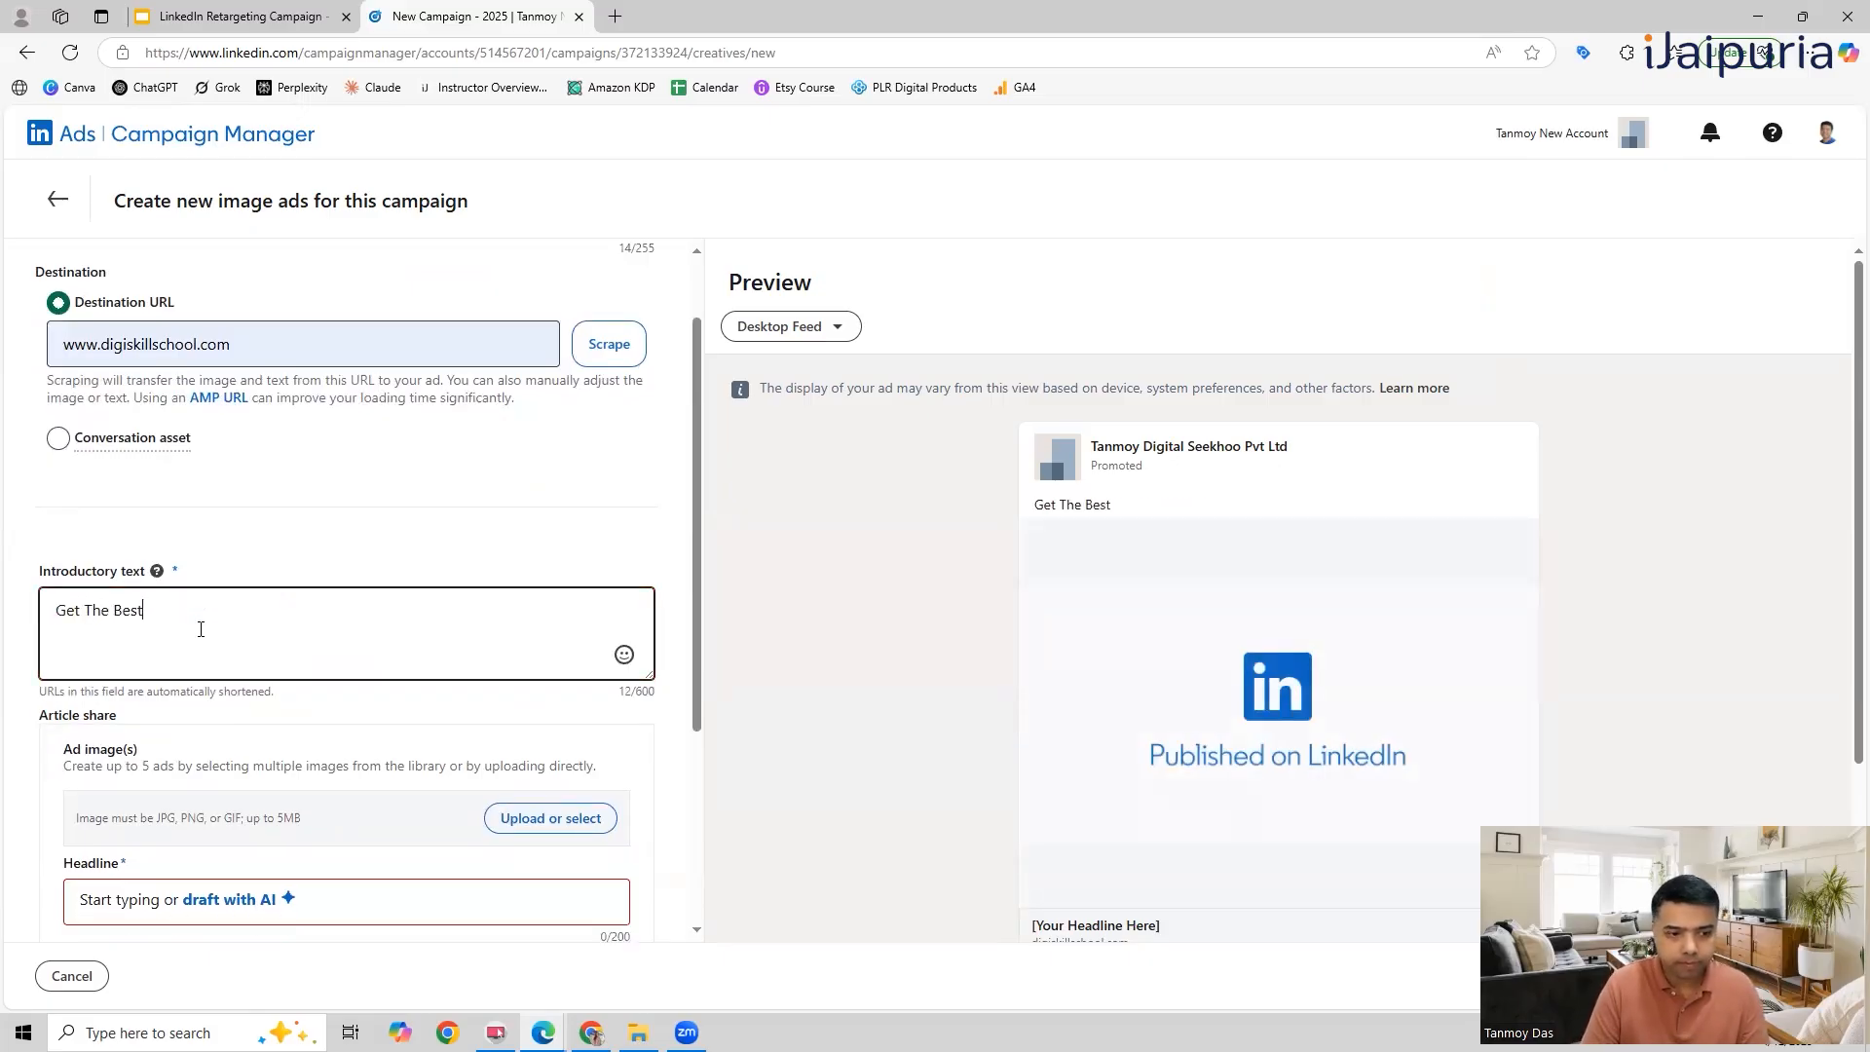
{"action": "type", "text": " Results"}
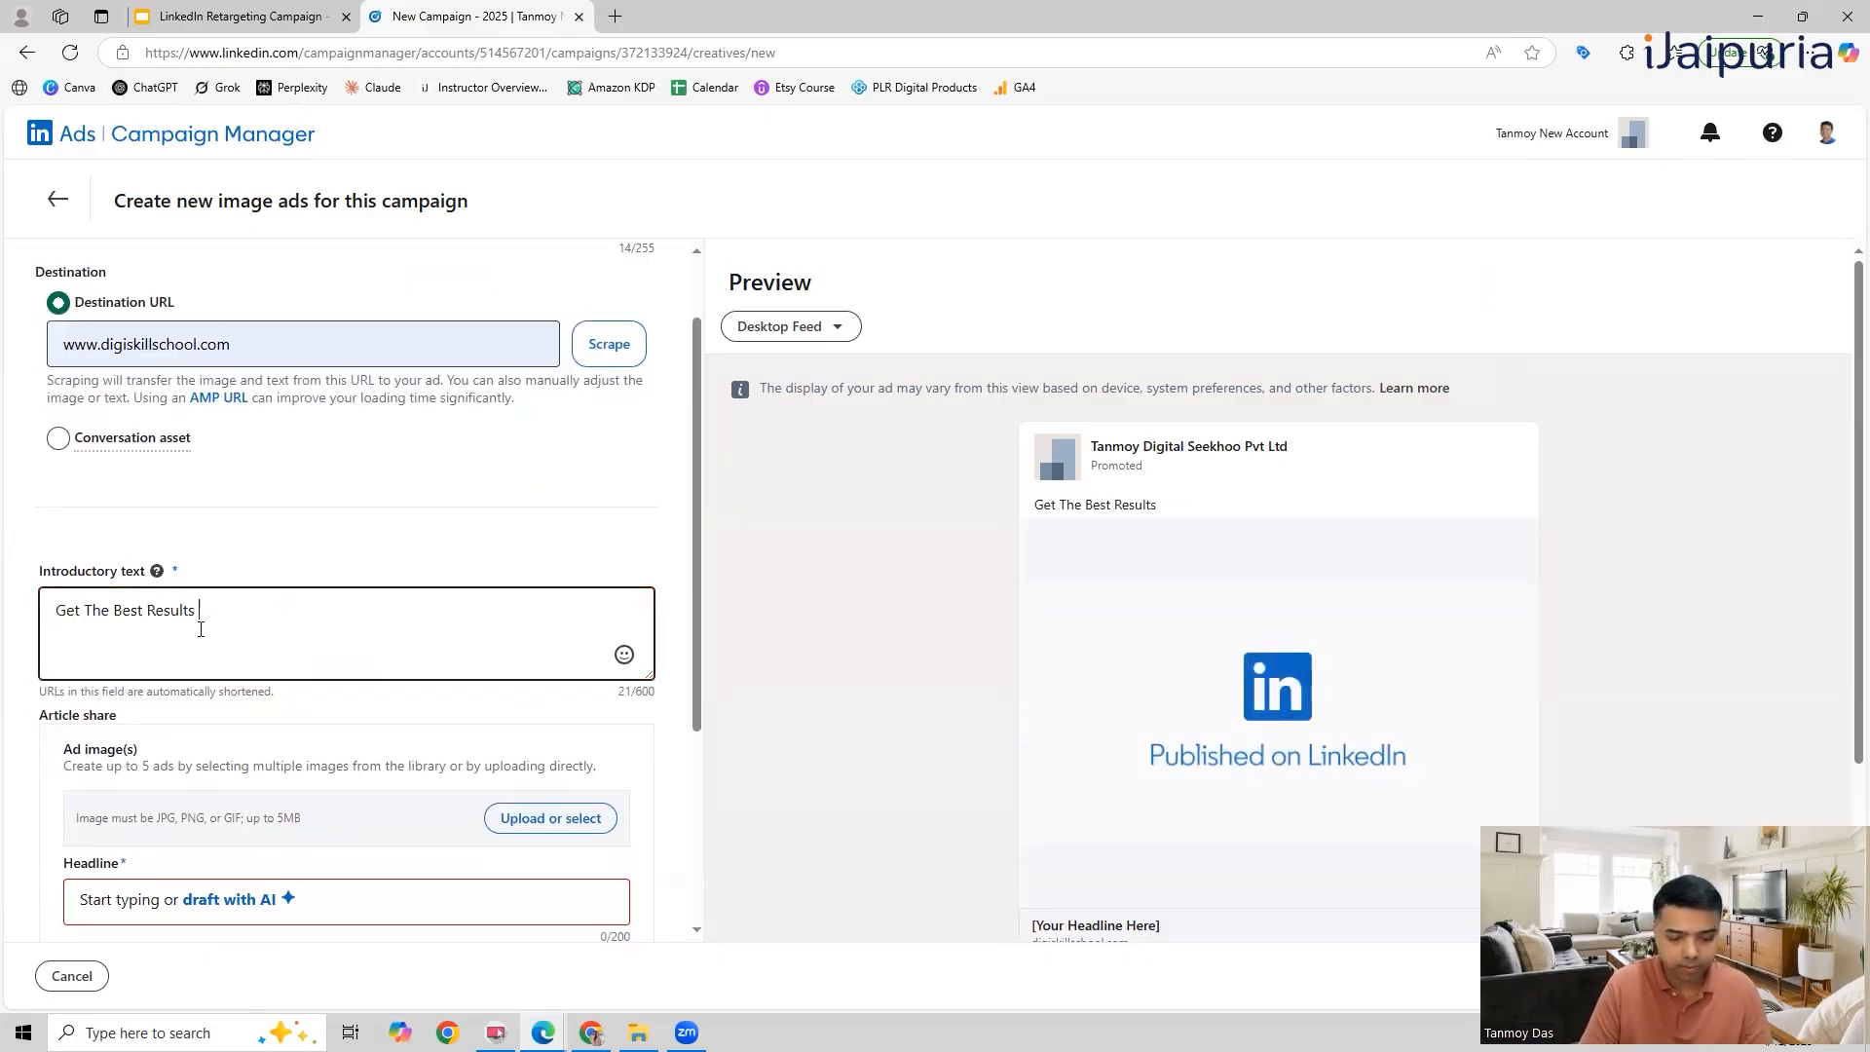
{"action": "type", "text": " Here."}
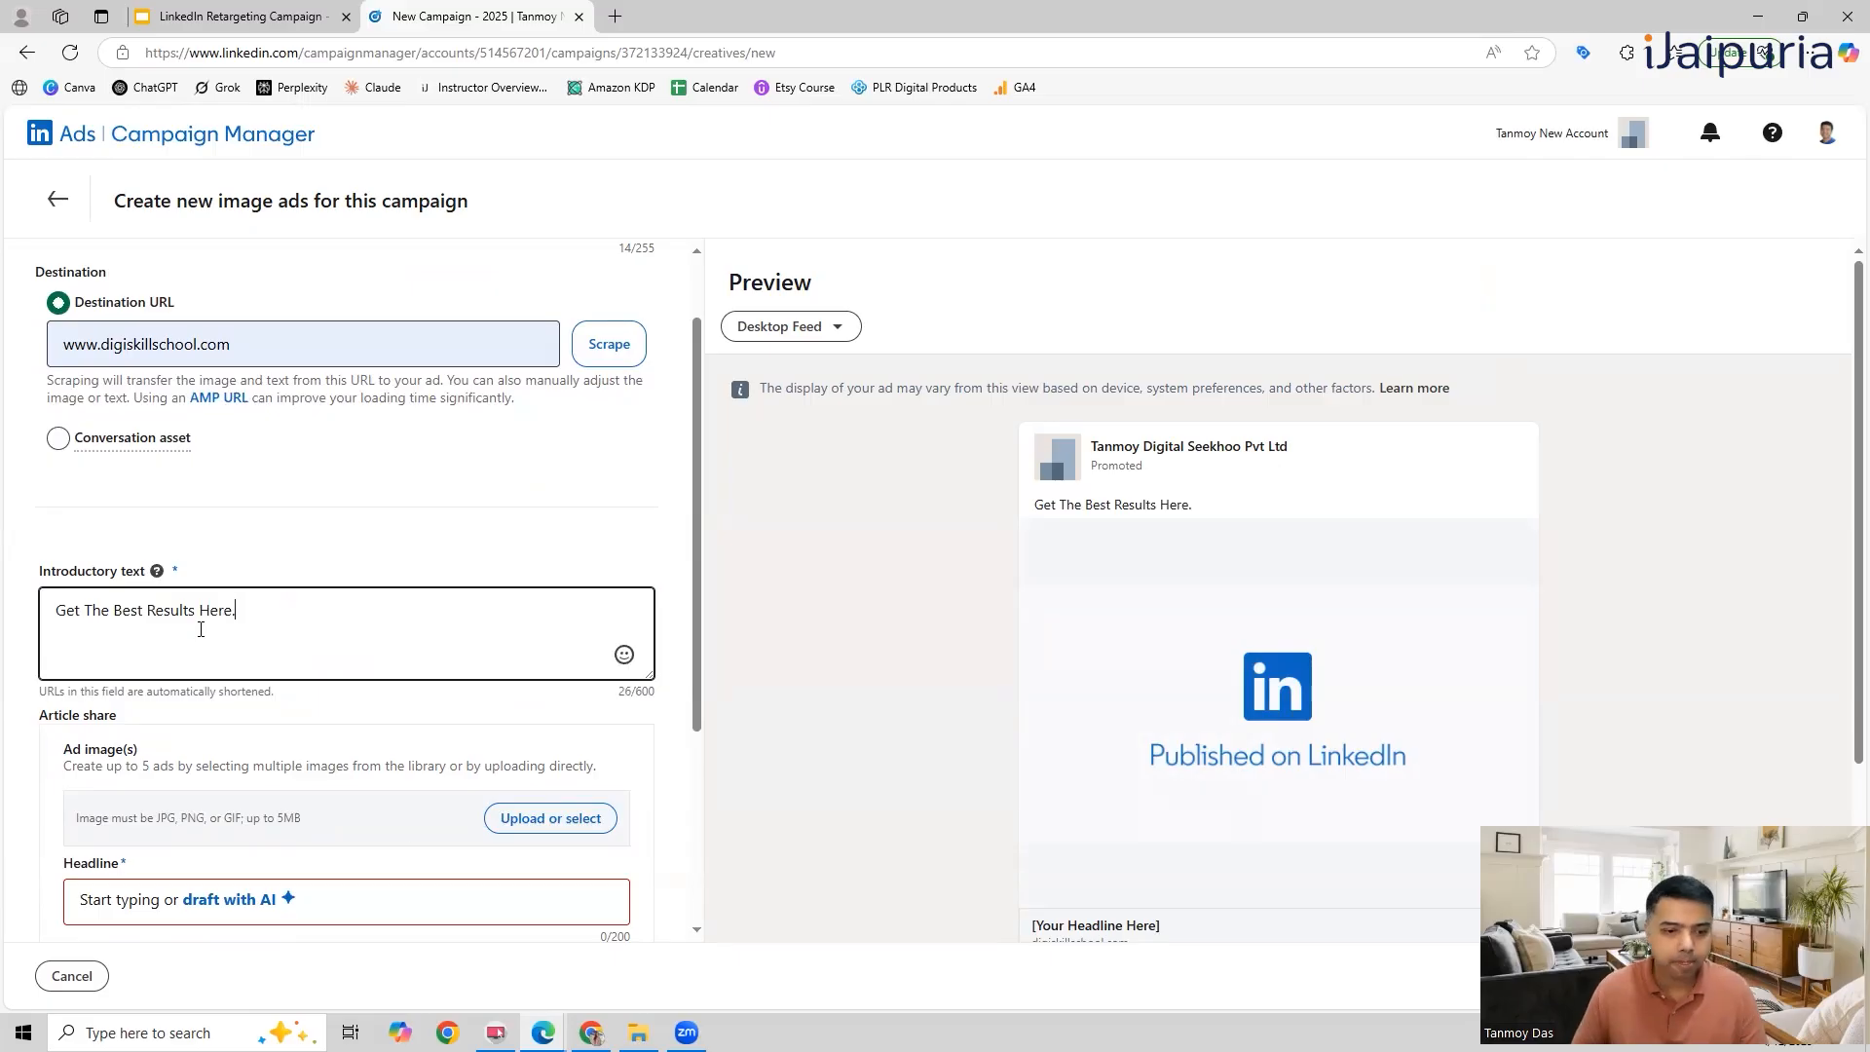
Step: Select the library images EmailMarketing.jpg, CoffeeCake.png, dream.jpg, graph.jpg and Shutterstock - 4/9/2025 as the ad's five images
{"action": "left_click", "coordinate": [553, 820]}
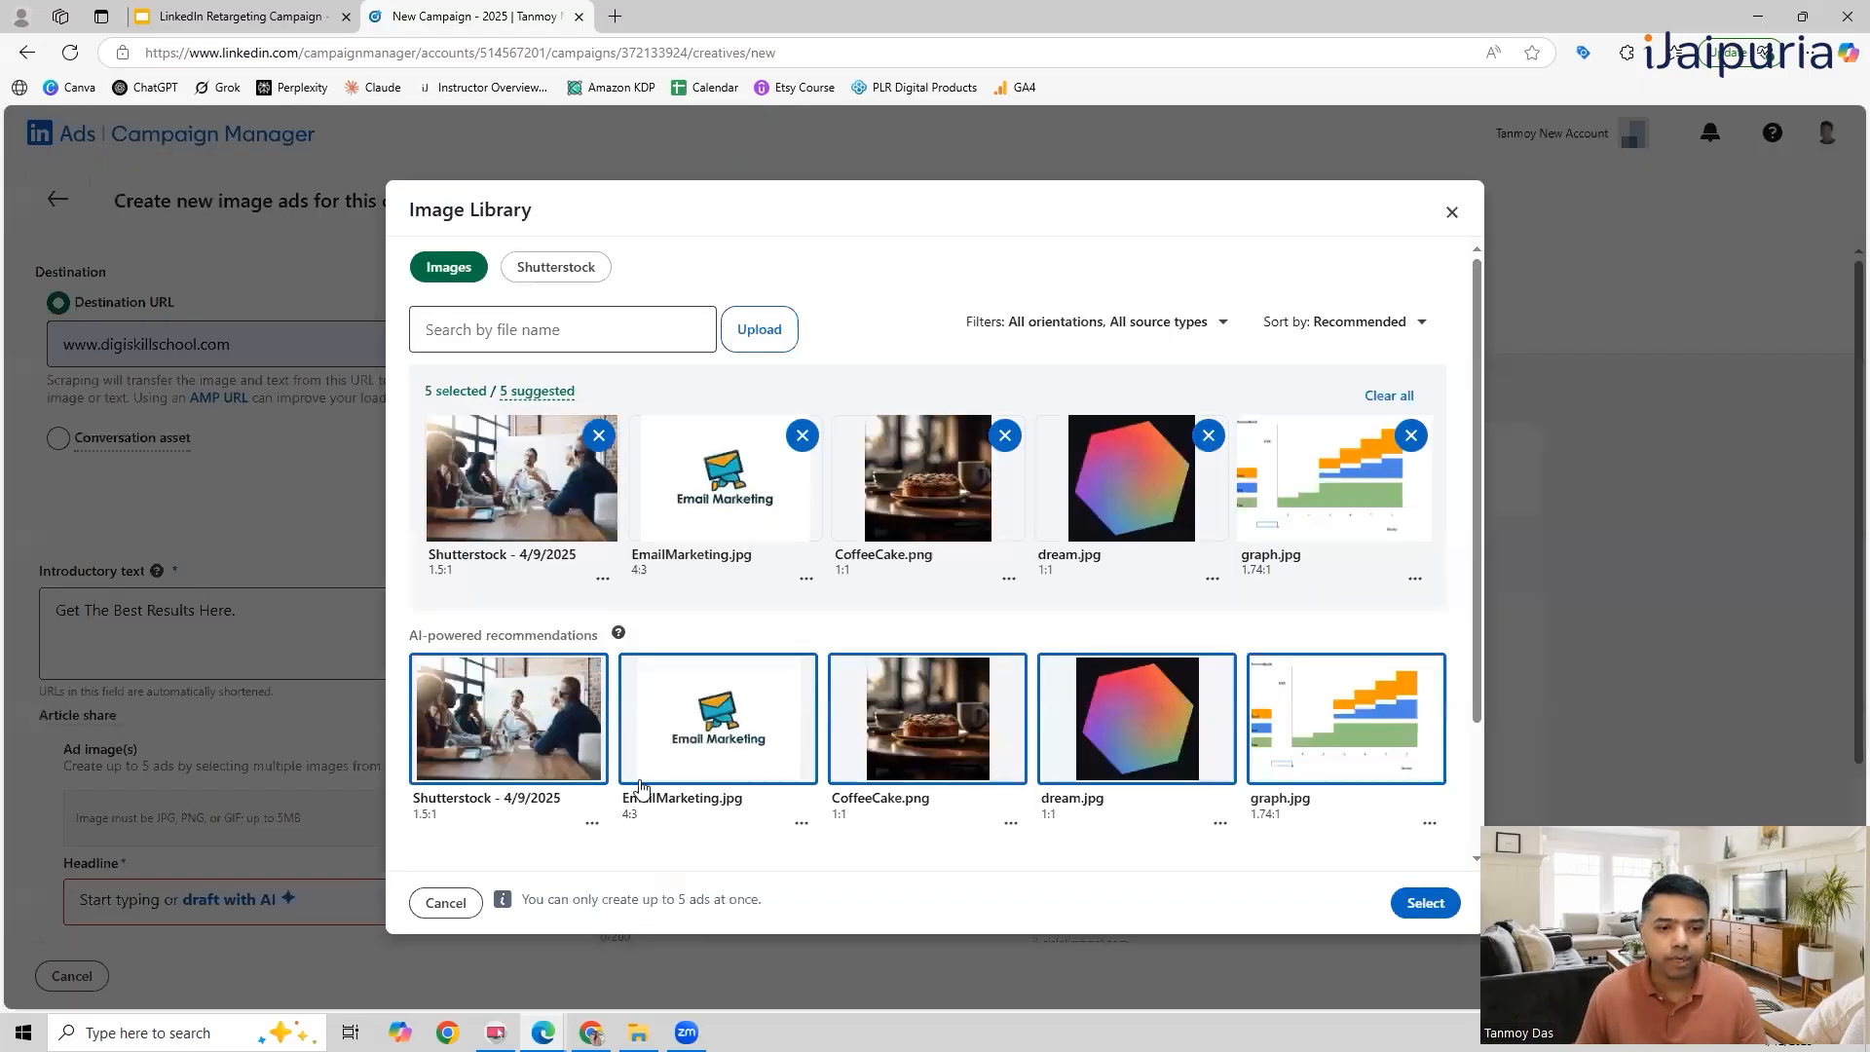
{"action": "left_click", "coordinate": [553, 710]}
{"action": "left_click", "coordinate": [1422, 902]}
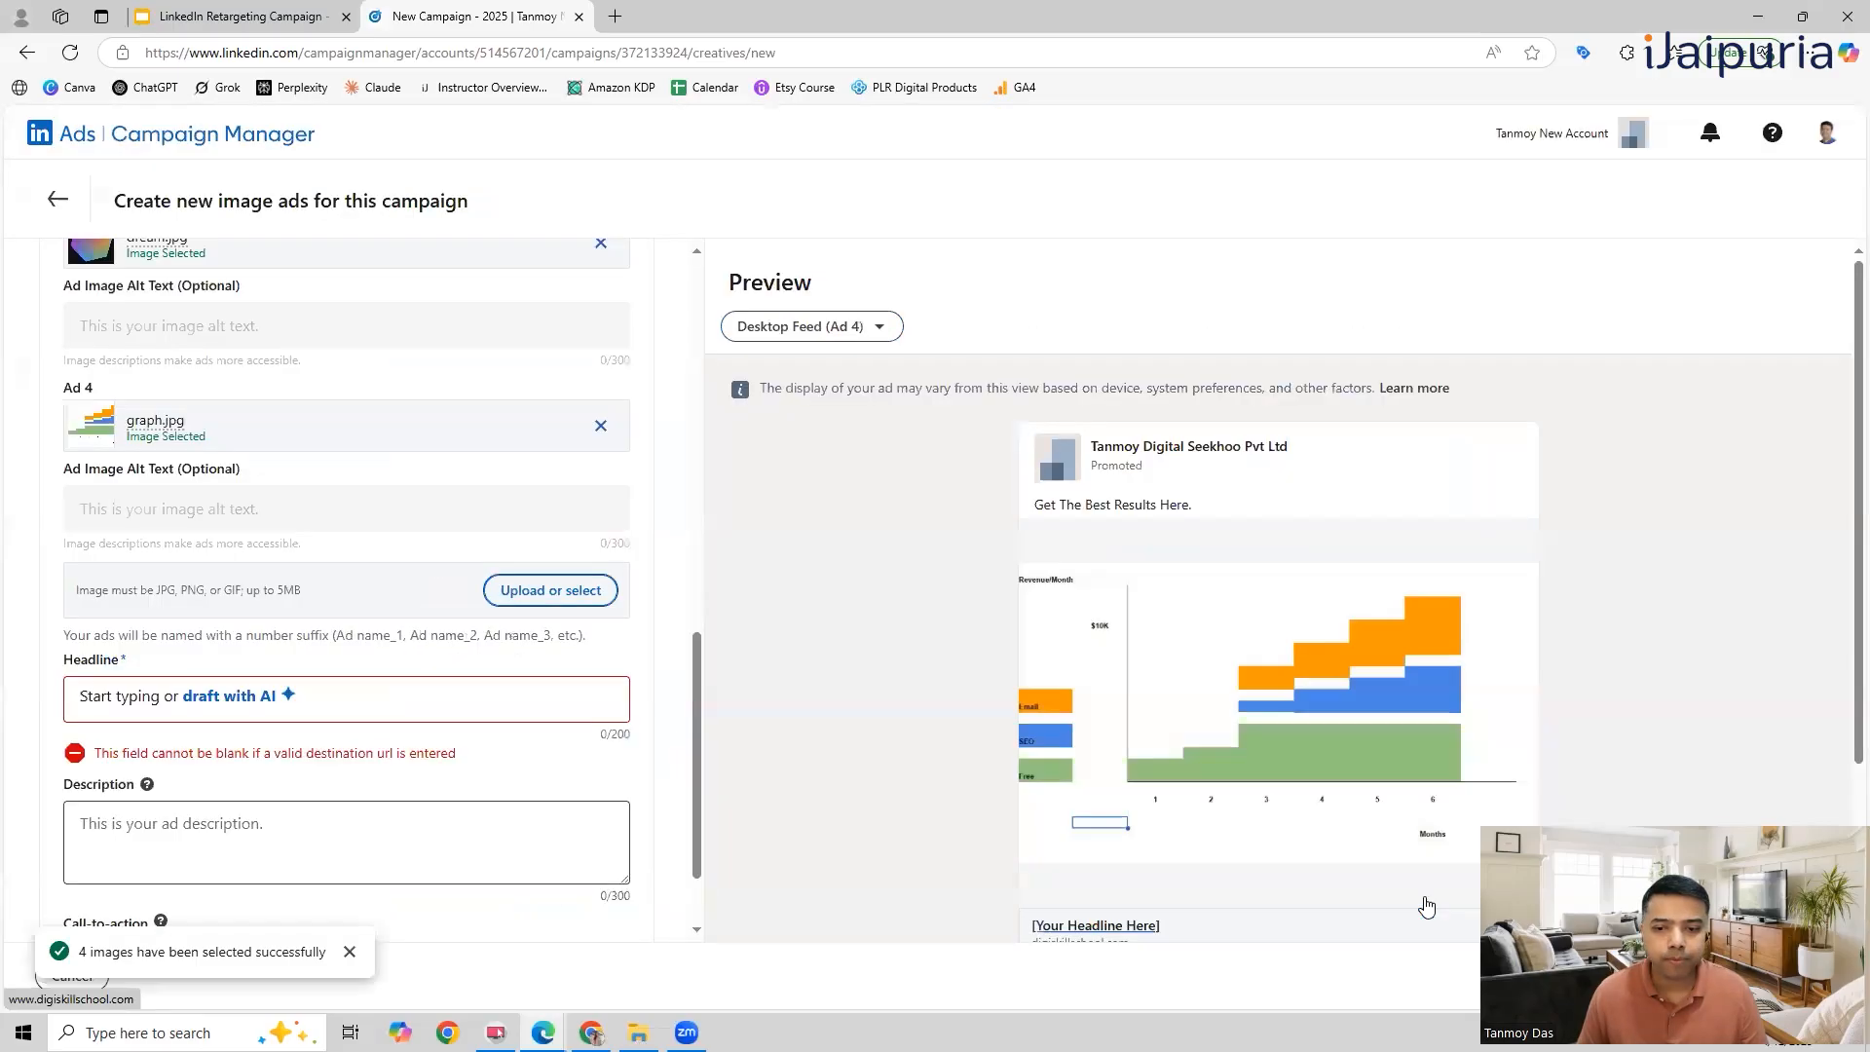
{"action": "left_click", "coordinate": [536, 590]}
{"action": "left_click", "coordinate": [512, 701]}
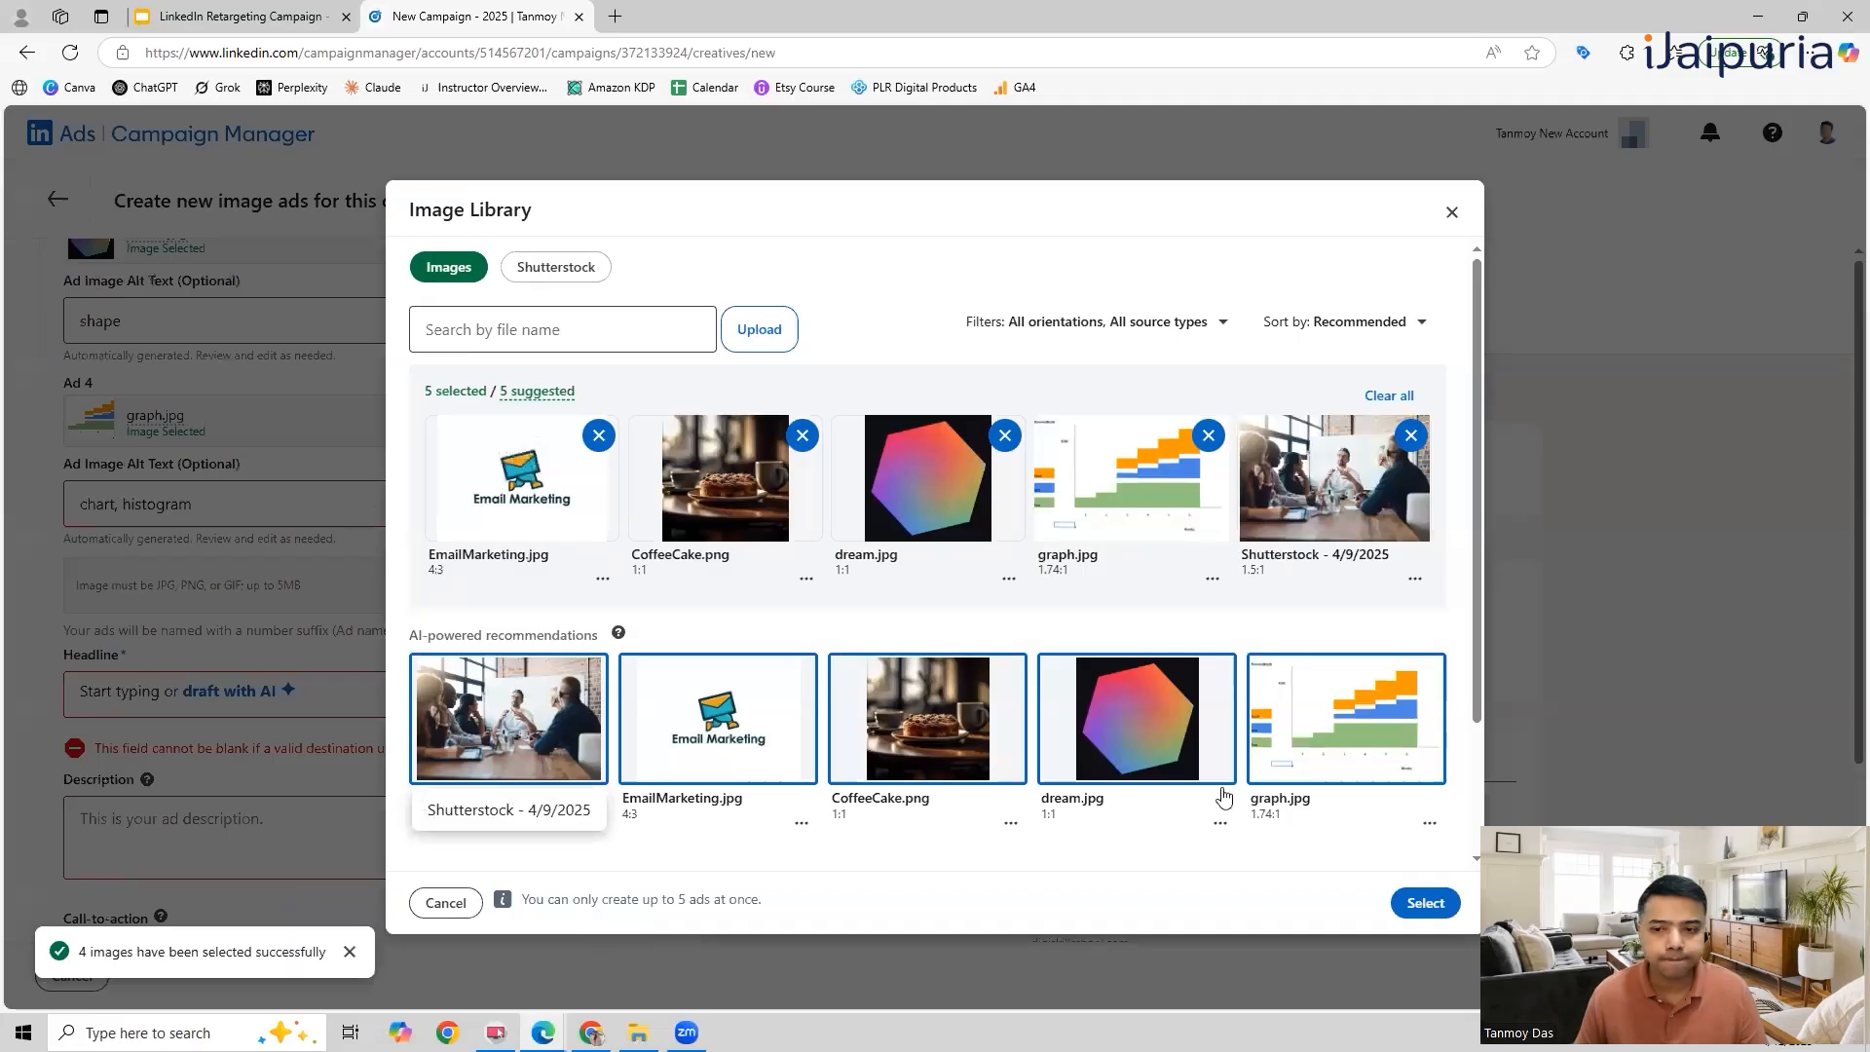
{"action": "left_click", "coordinate": [1425, 903]}
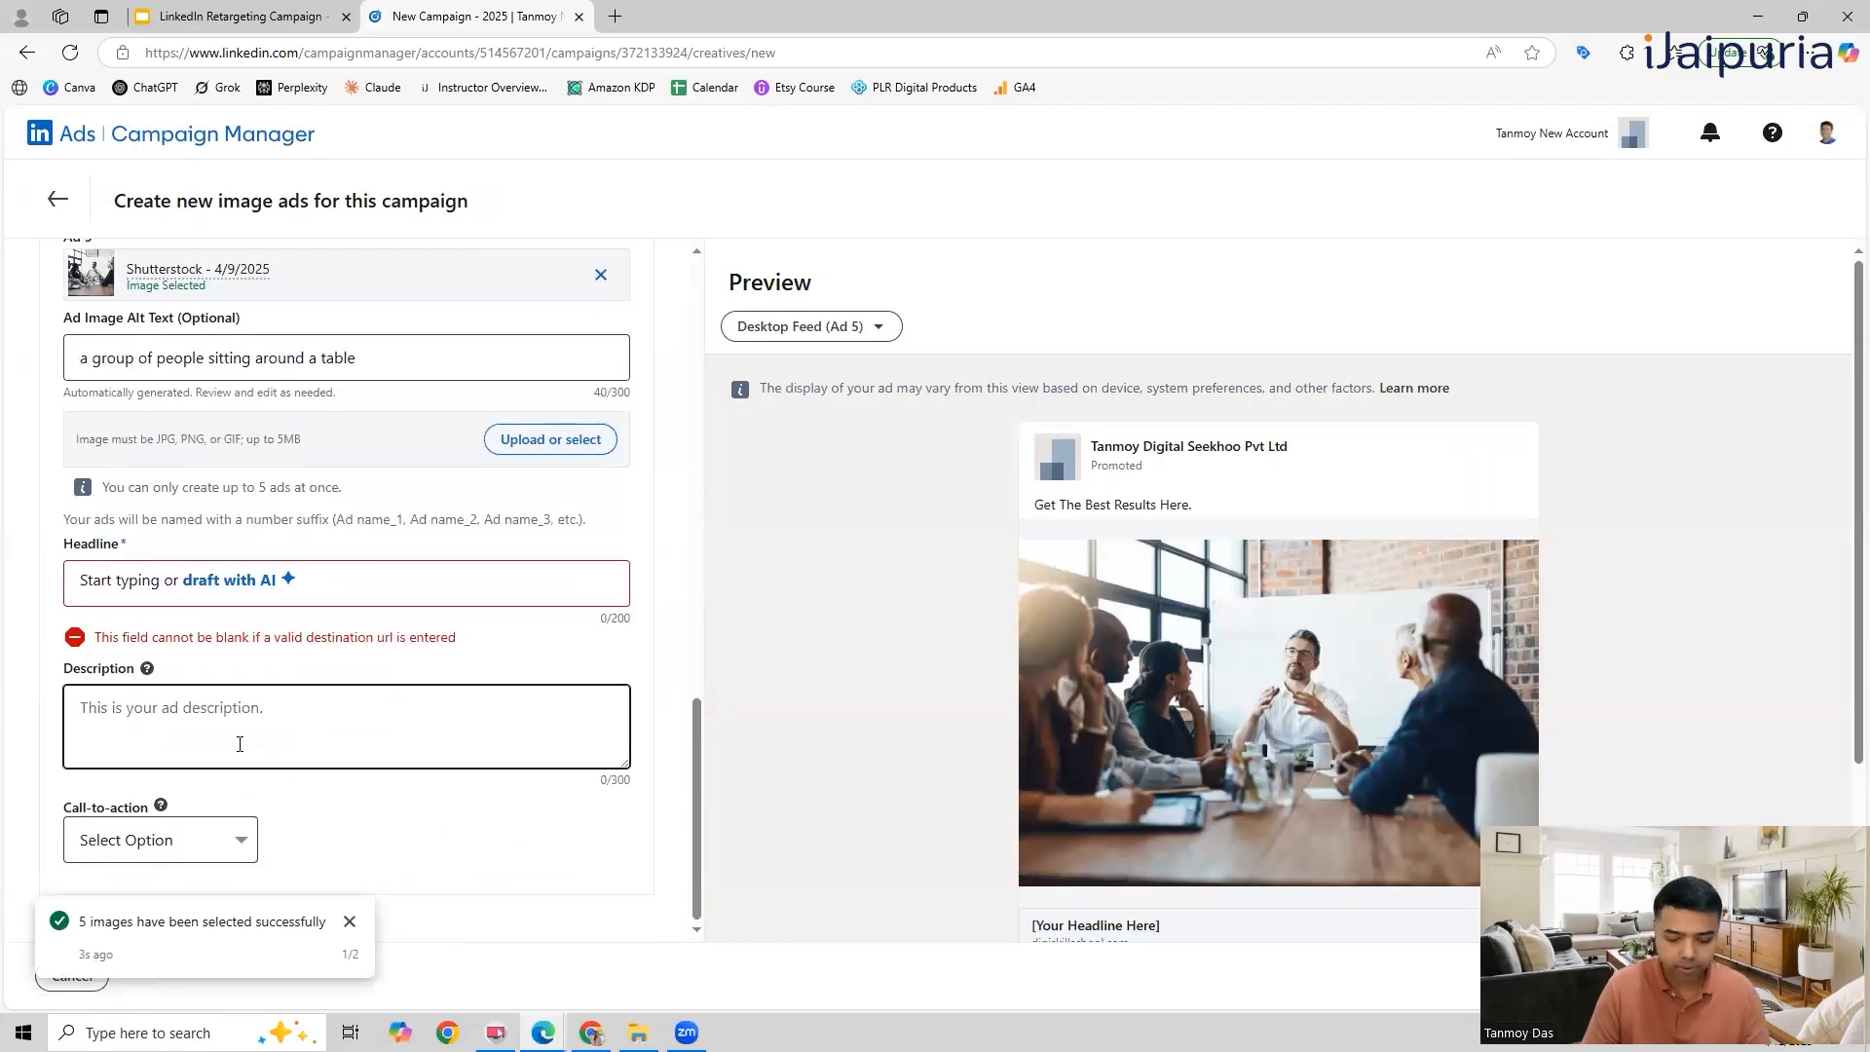
Step: Set the ad's description to "Get The Best Courses Here." and dismiss the image selection notice
{"action": "type", "text": "Get"}
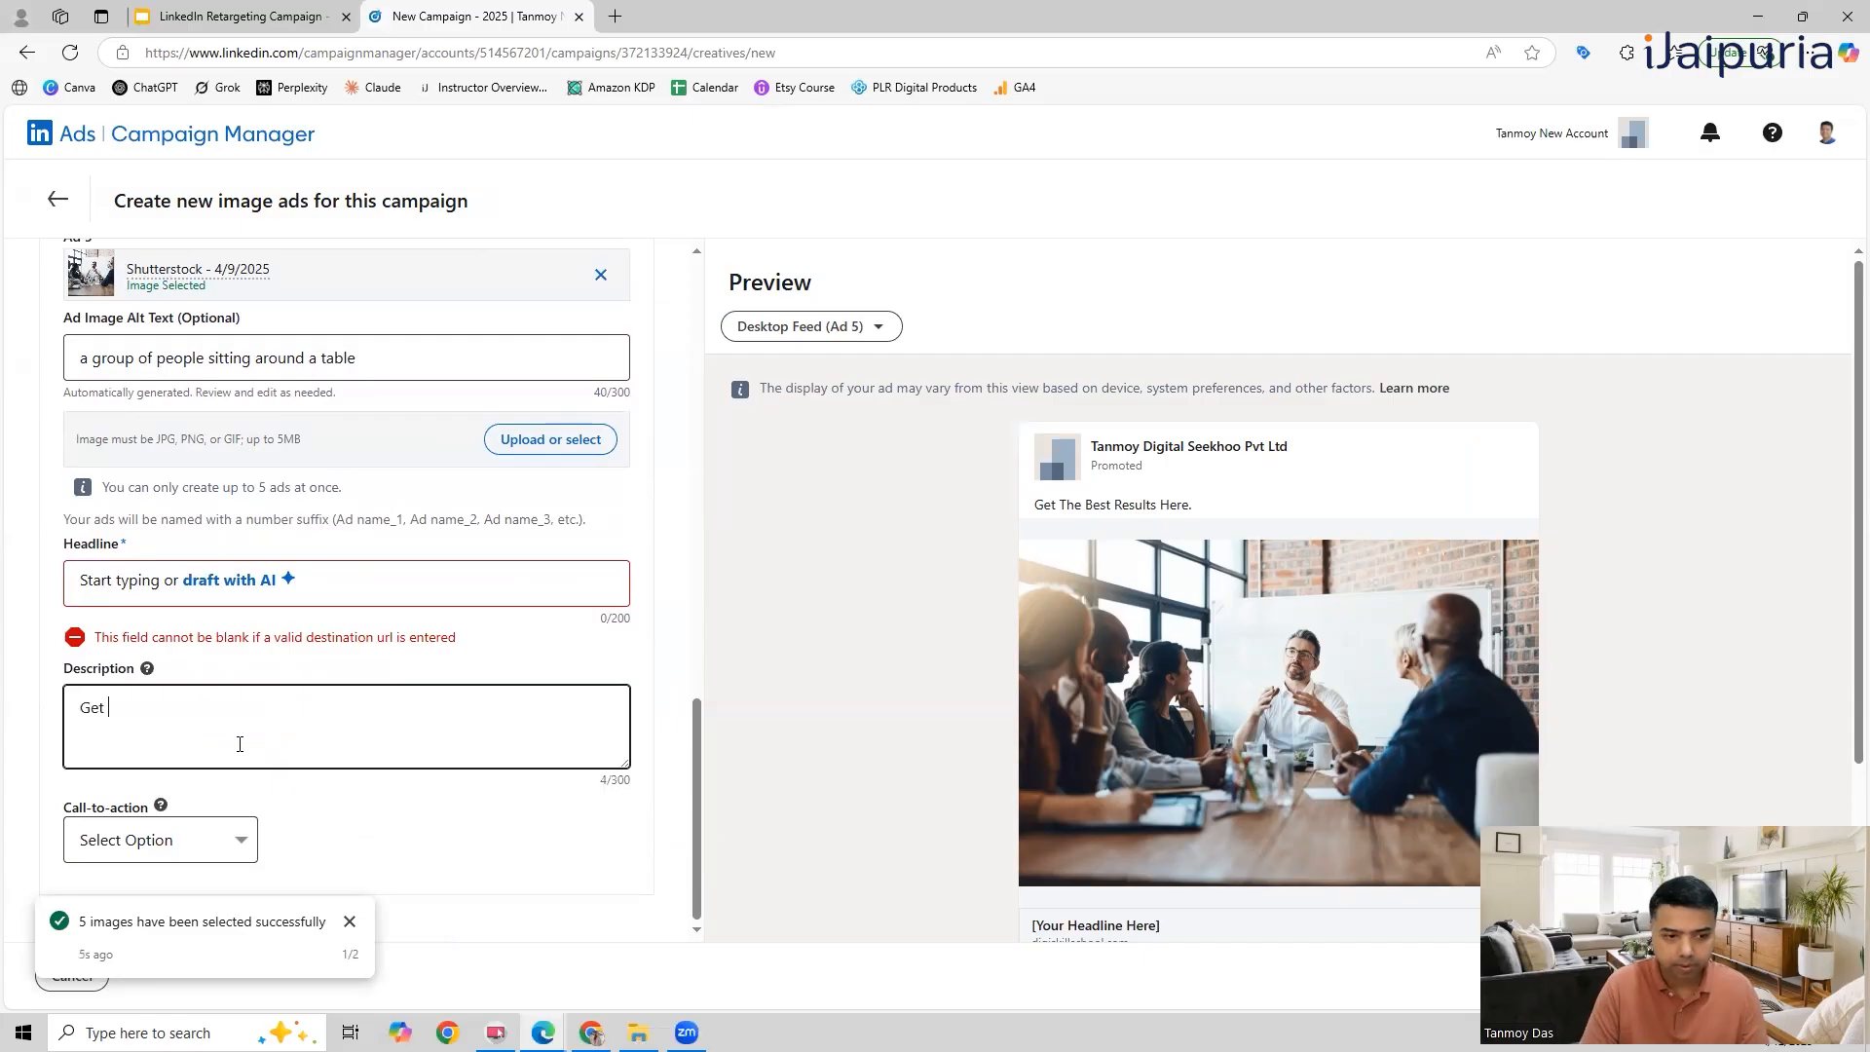
{"action": "type", "text": " The Best Courses Hr"}
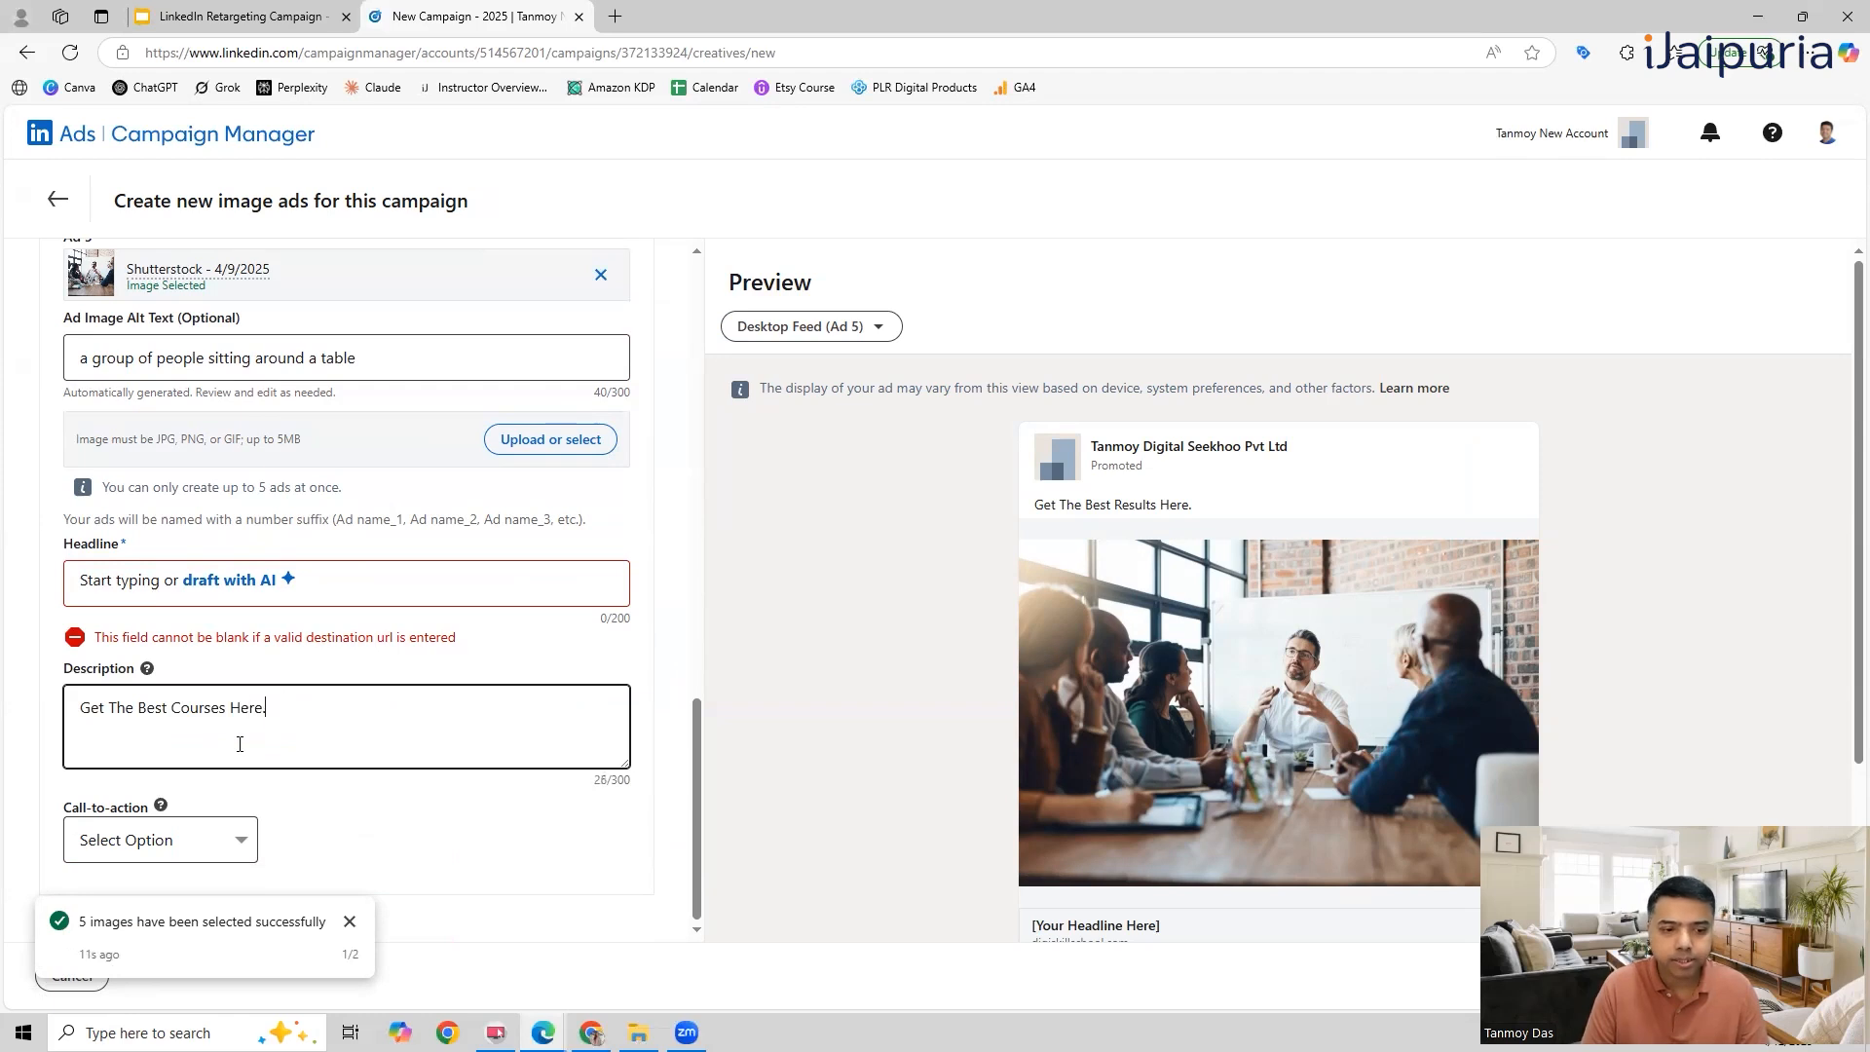
{"action": "left_click", "coordinate": [349, 922]}
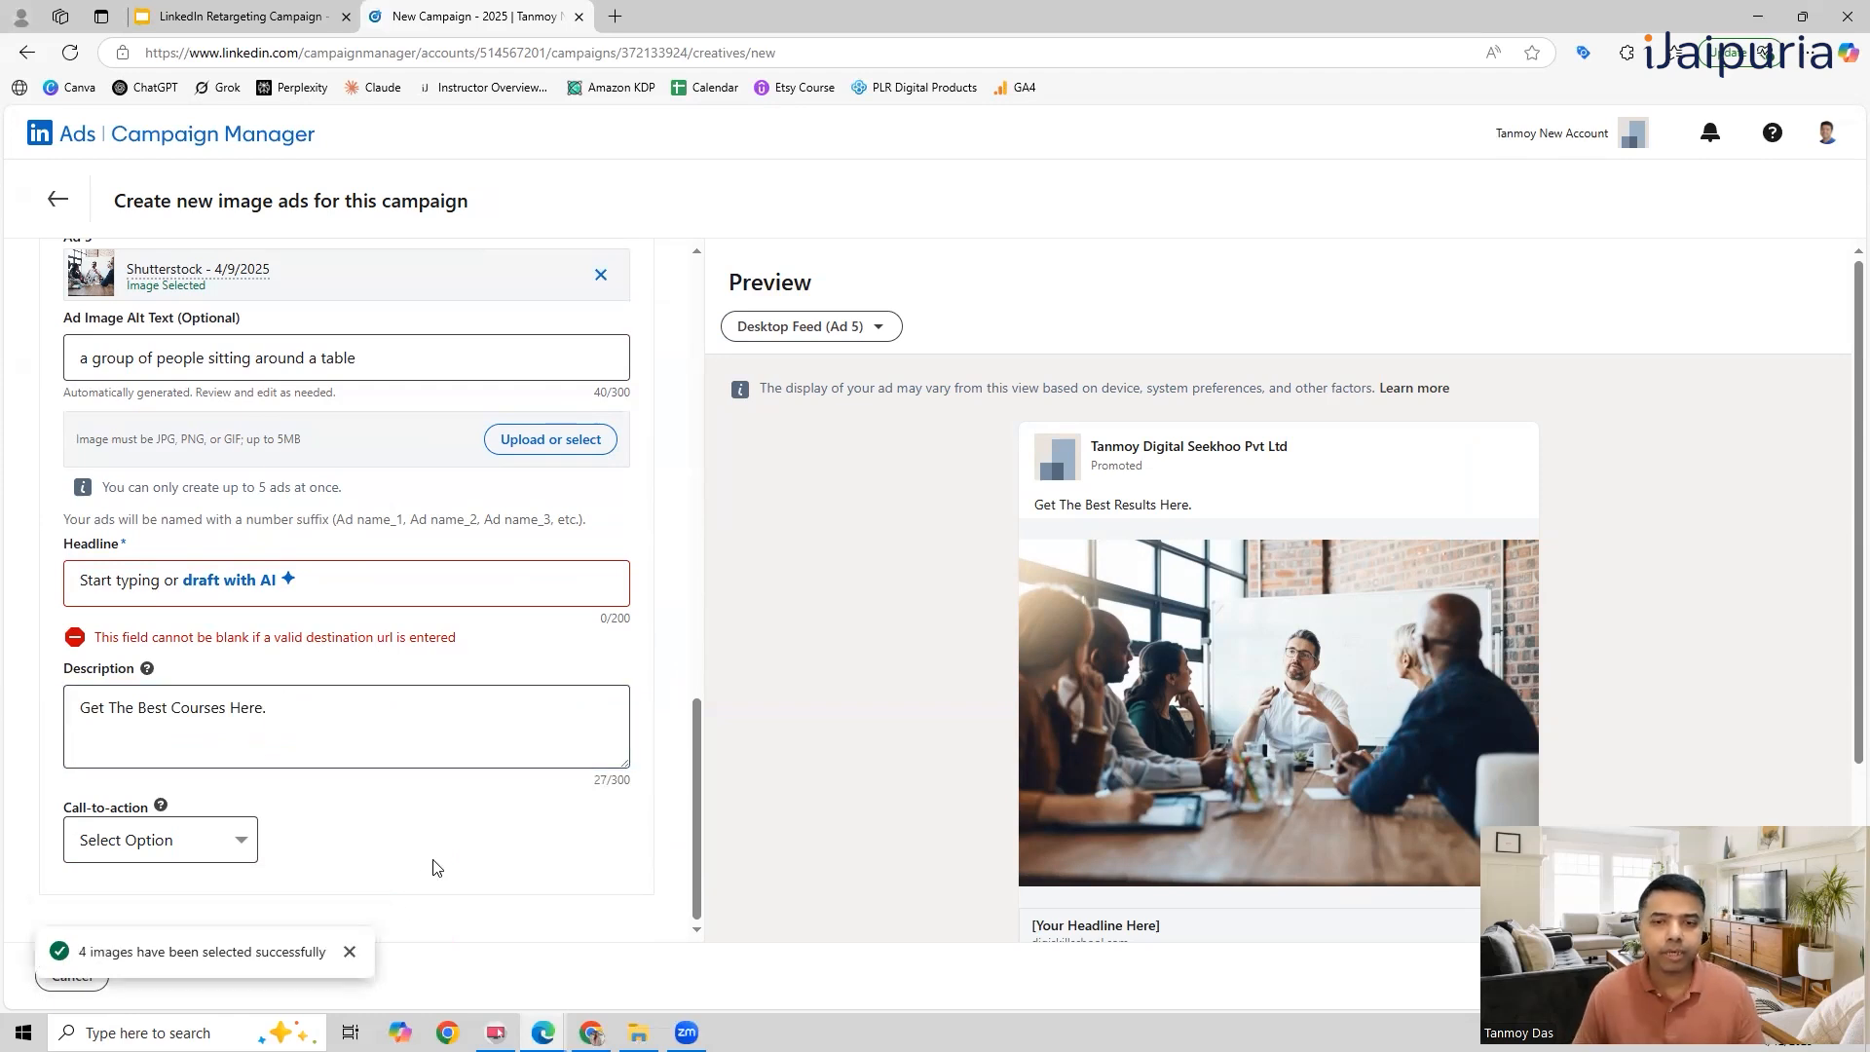
Step: Set the ad's call-to-action to Buy Now, check it in the desktop feed preview, and dismiss the remaining notice
{"action": "left_click", "coordinate": [239, 842]}
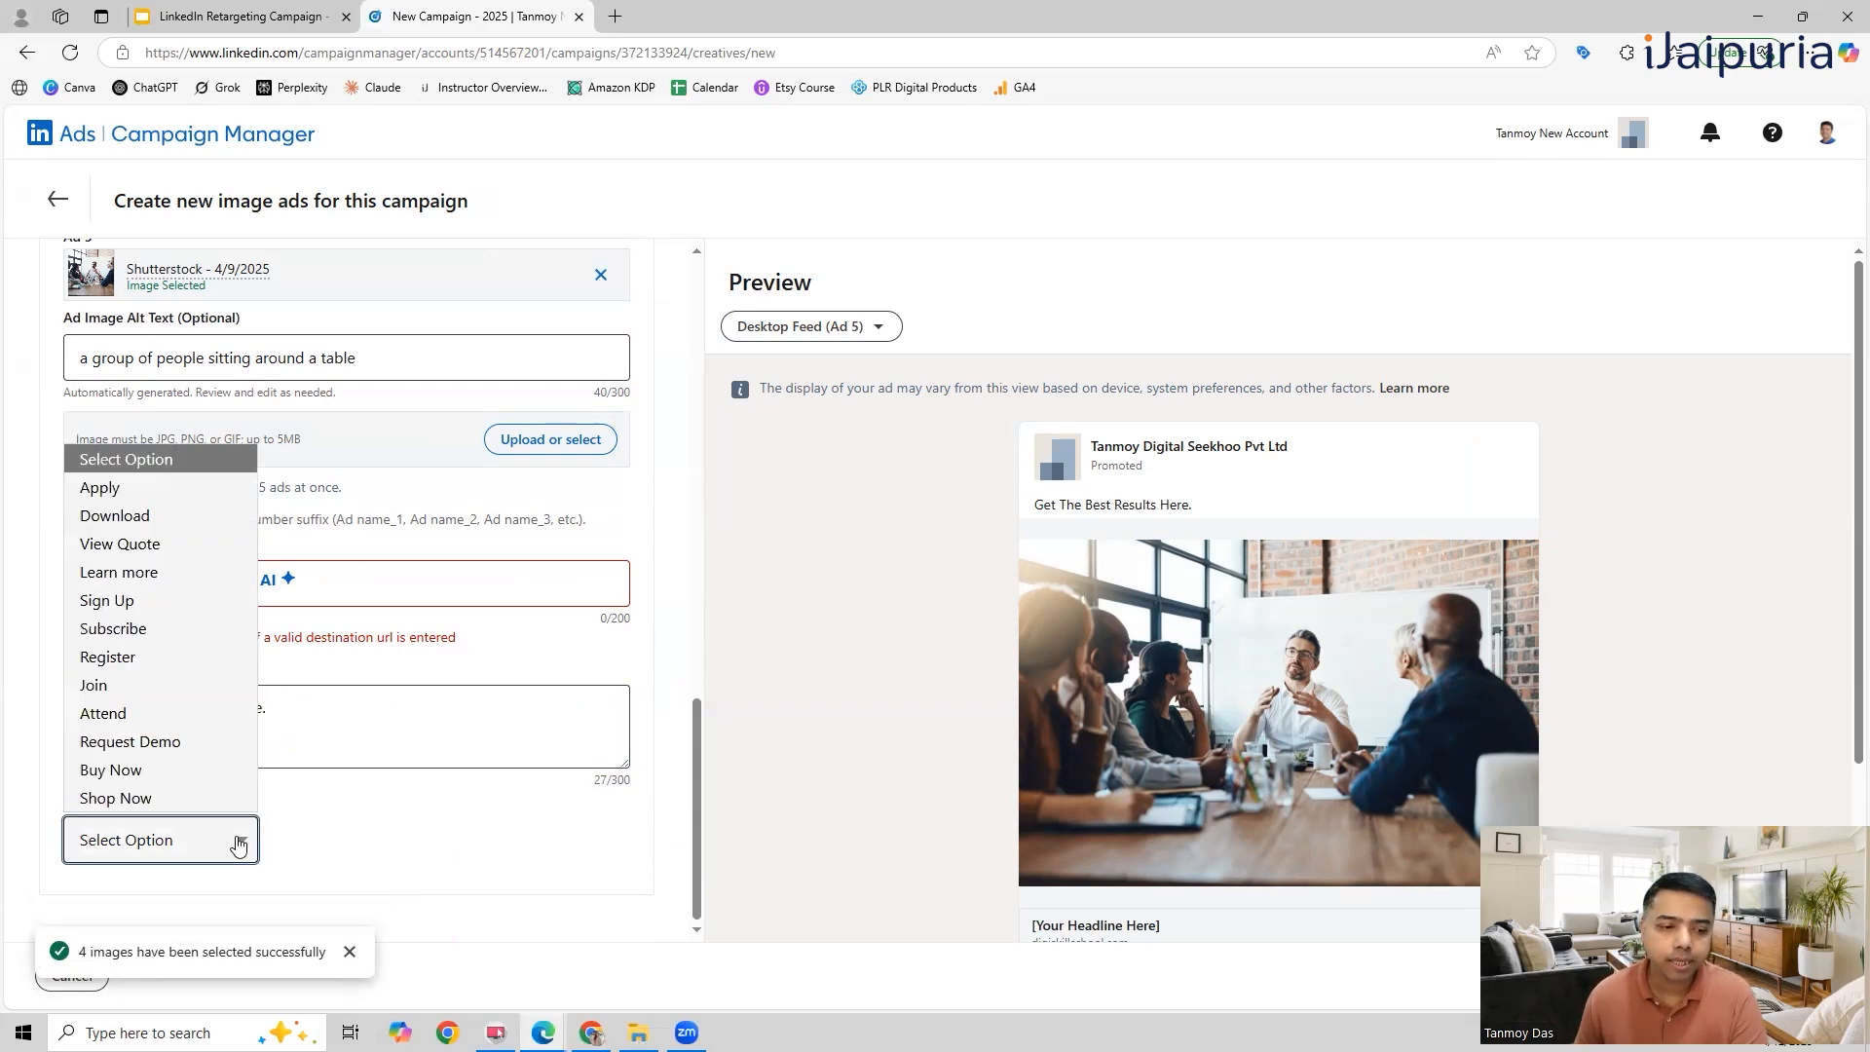
{"action": "left_click", "coordinate": [184, 771]}
{"action": "scroll", "coordinate": [1264, 745], "scroll_direction": "down", "scroll_amount": 2}
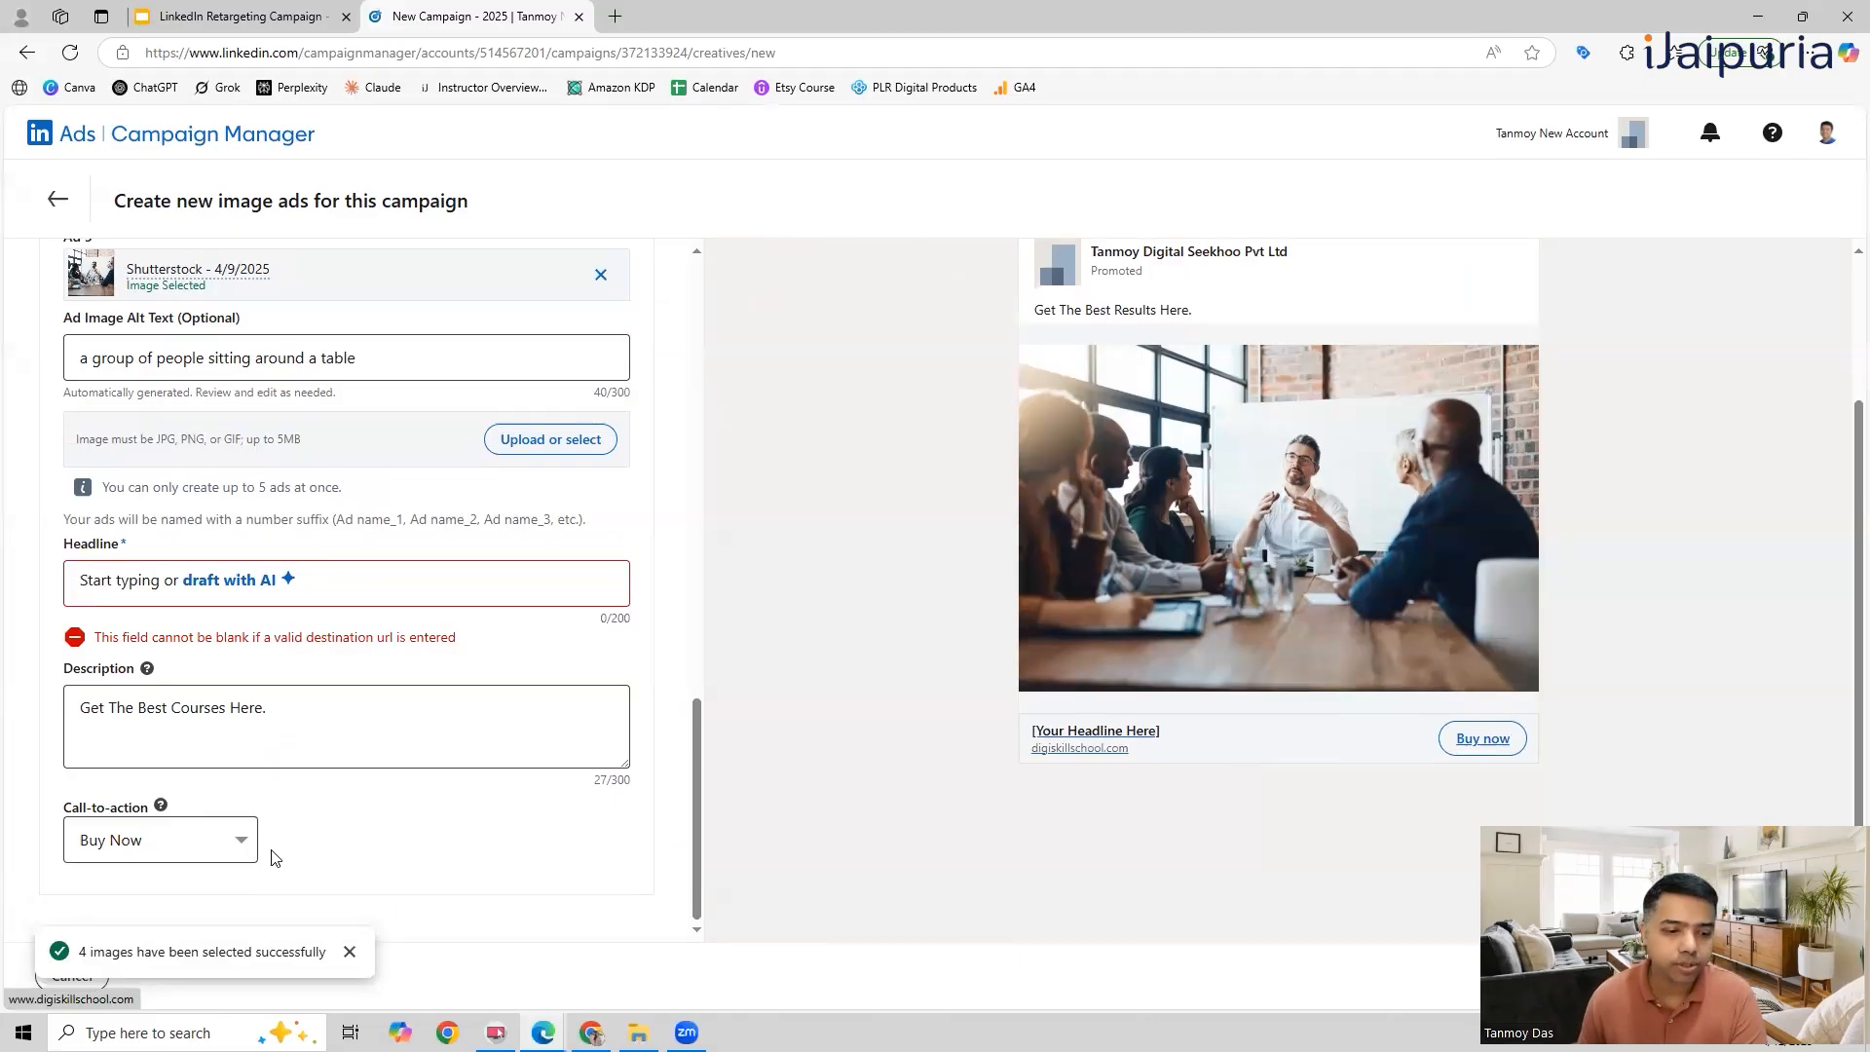
{"action": "left_click", "coordinate": [348, 951]}
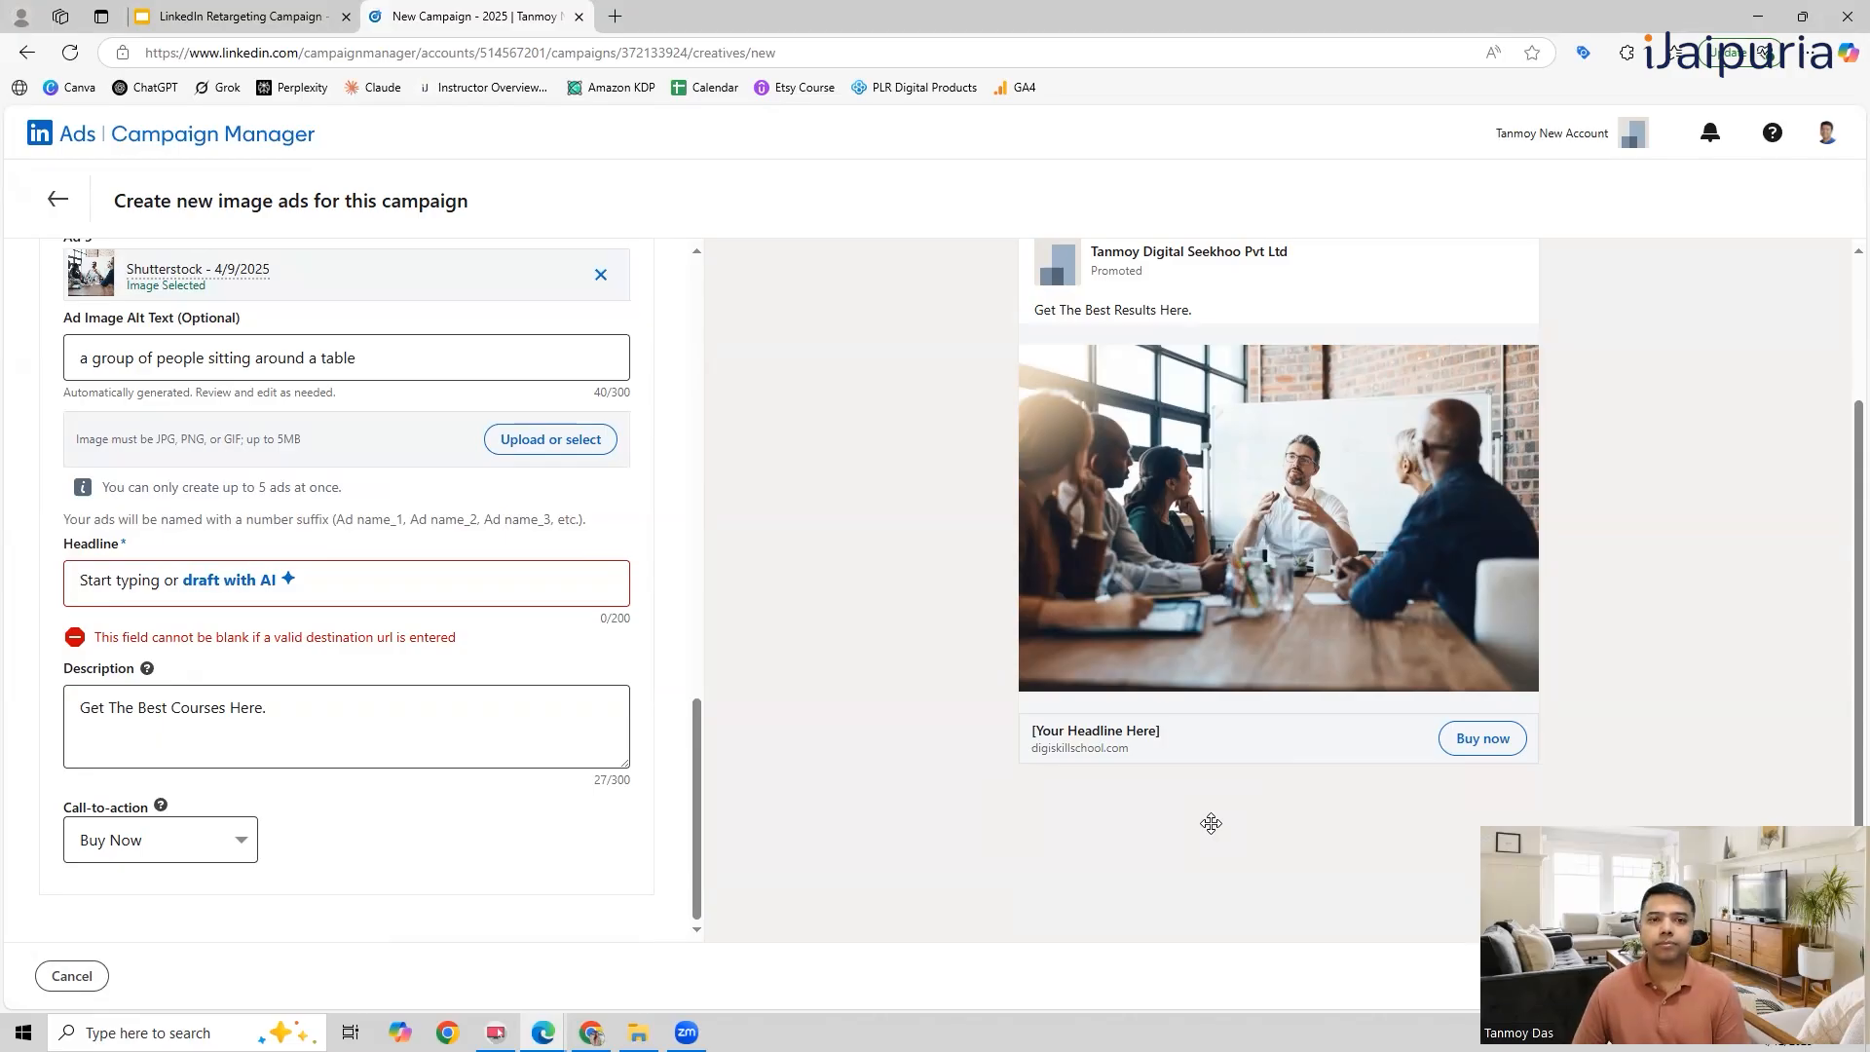
{"action": "scroll", "coordinate": [1210, 824], "scroll_direction": "up", "scroll_amount": 2}
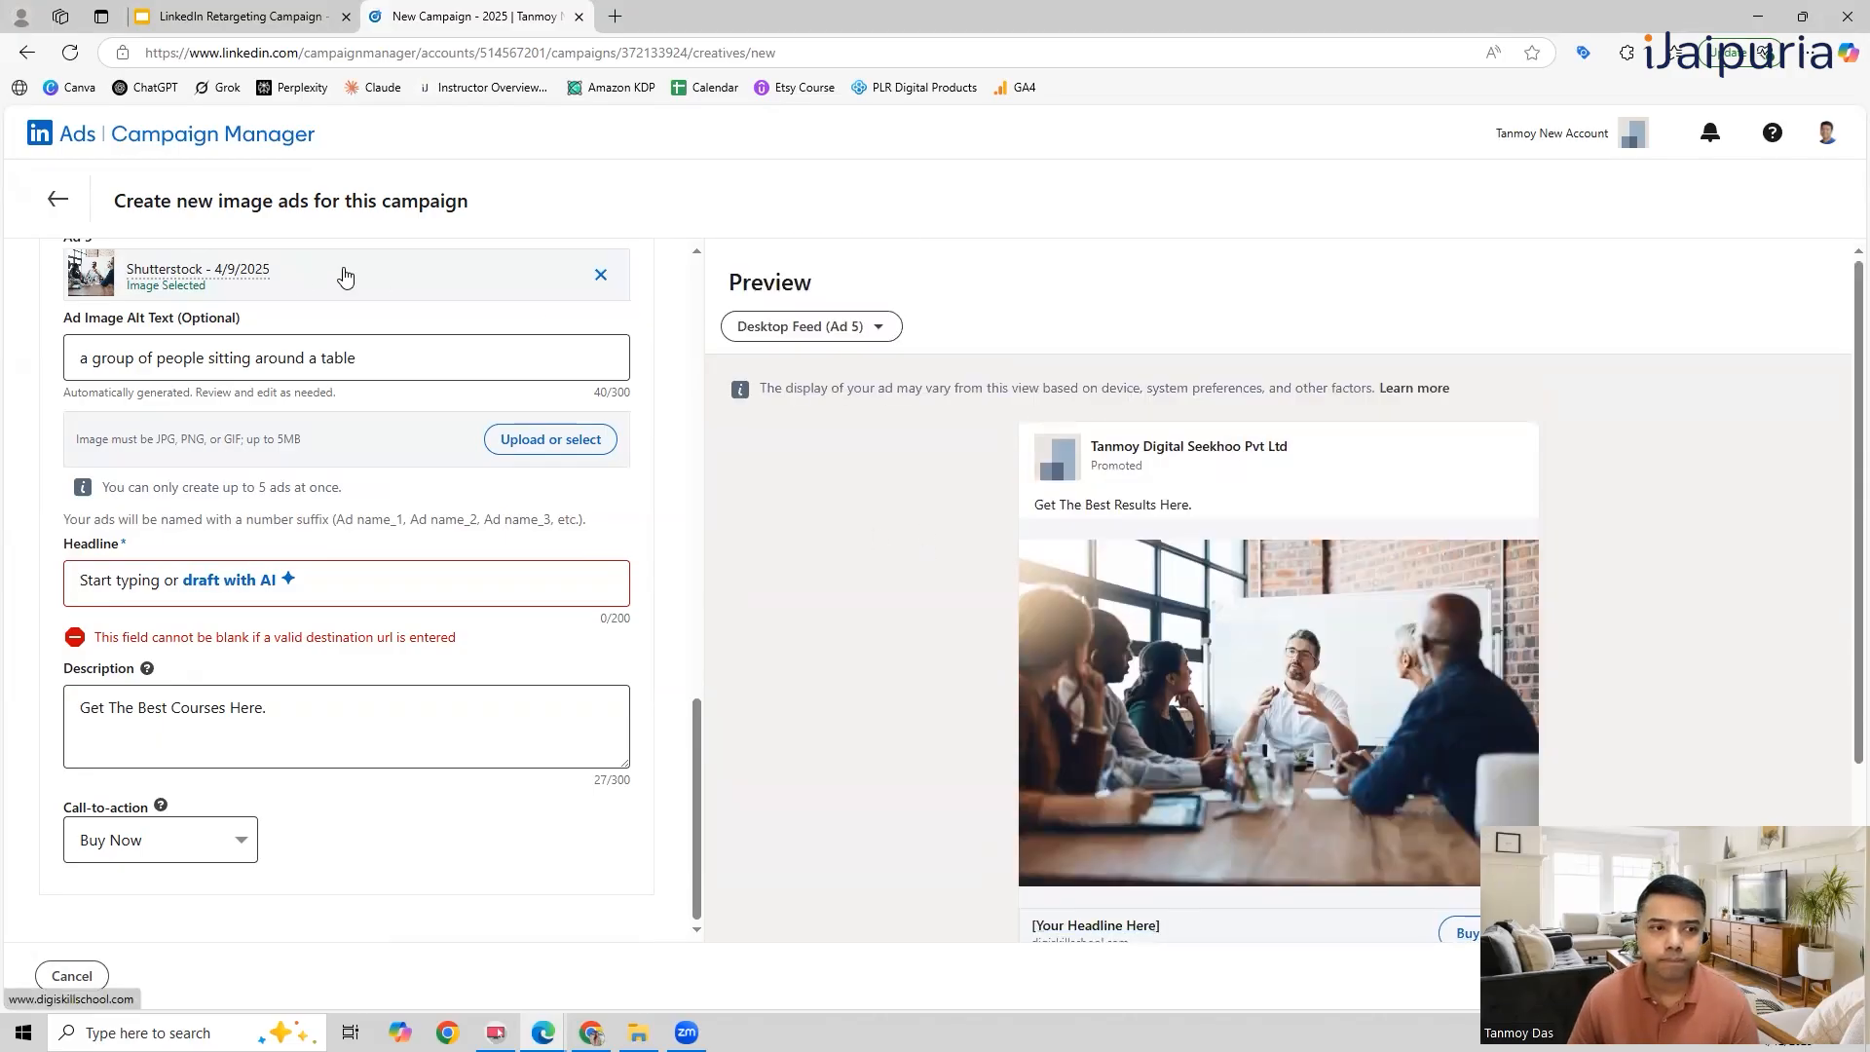
Step: Discard the unfinished image ad, return to the campaign's ads, and proceed to the campaign review with its ads and payment details
{"action": "left_click", "coordinate": [57, 199]}
{"action": "left_click", "coordinate": [987, 627]}
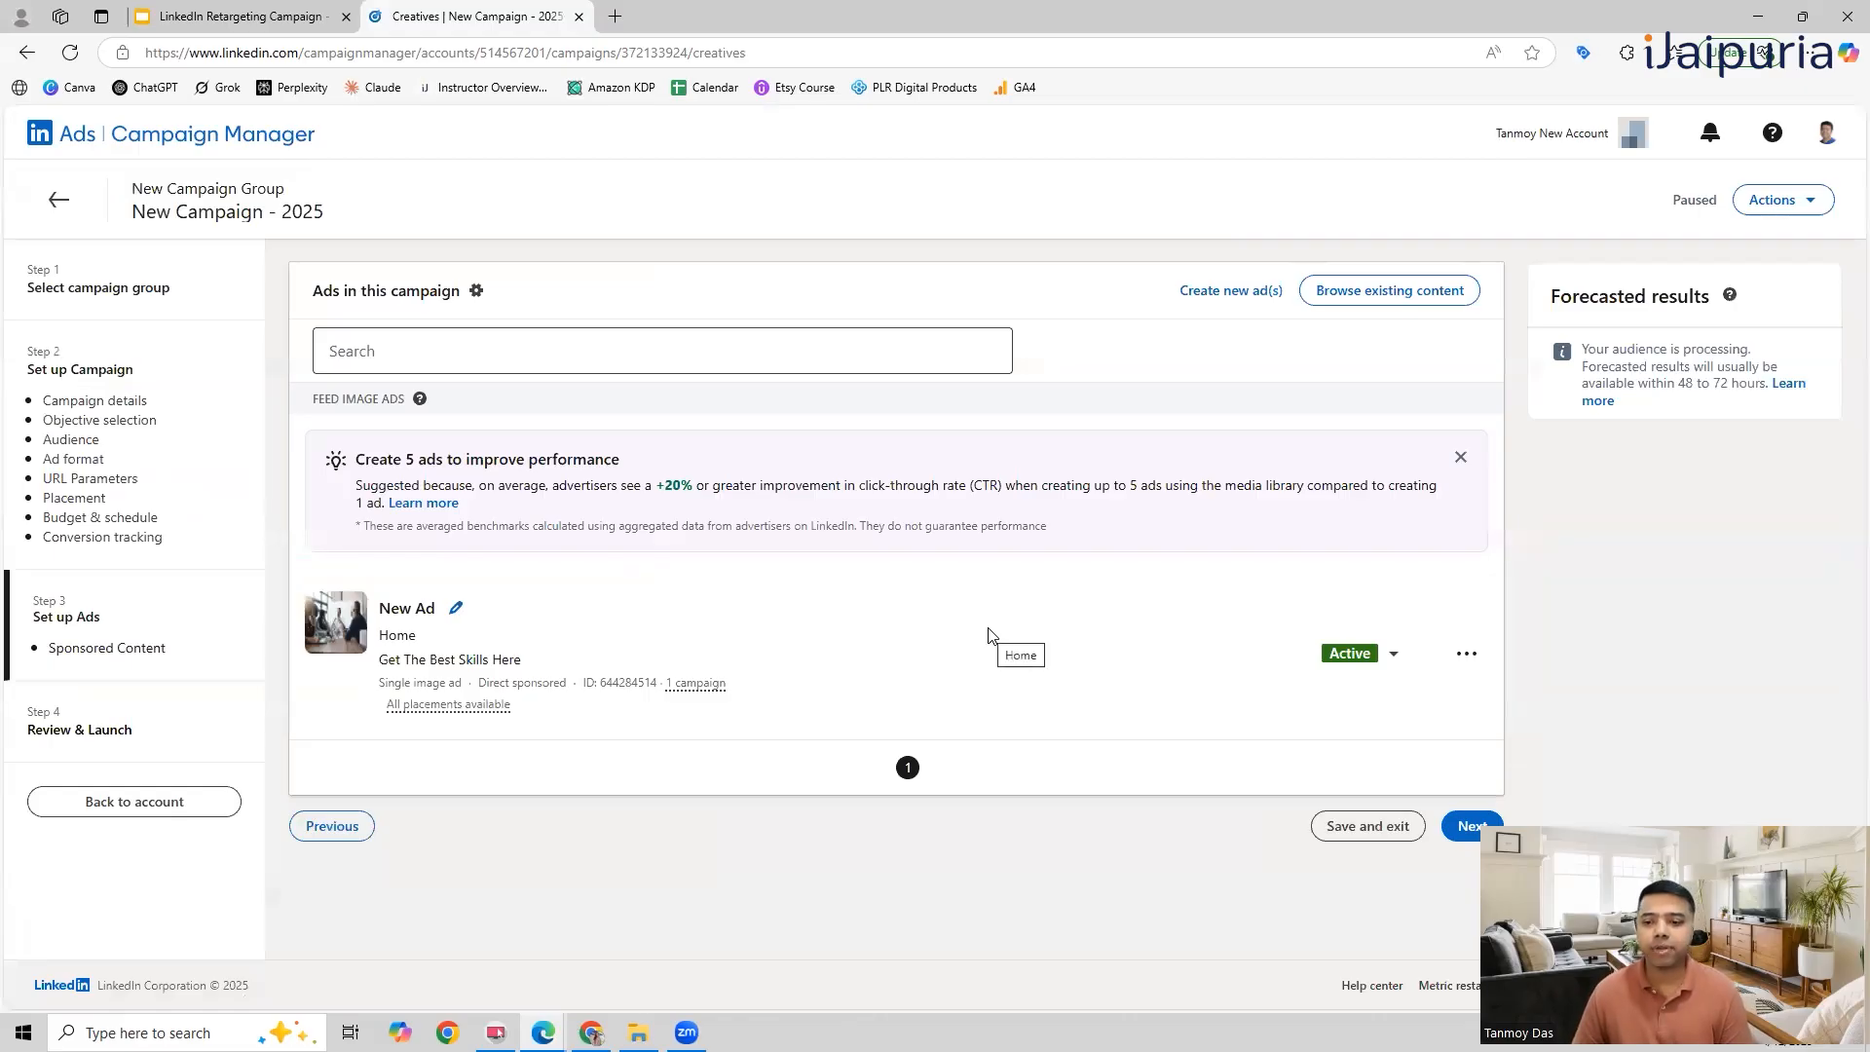
{"action": "left_click", "coordinate": [1456, 826]}
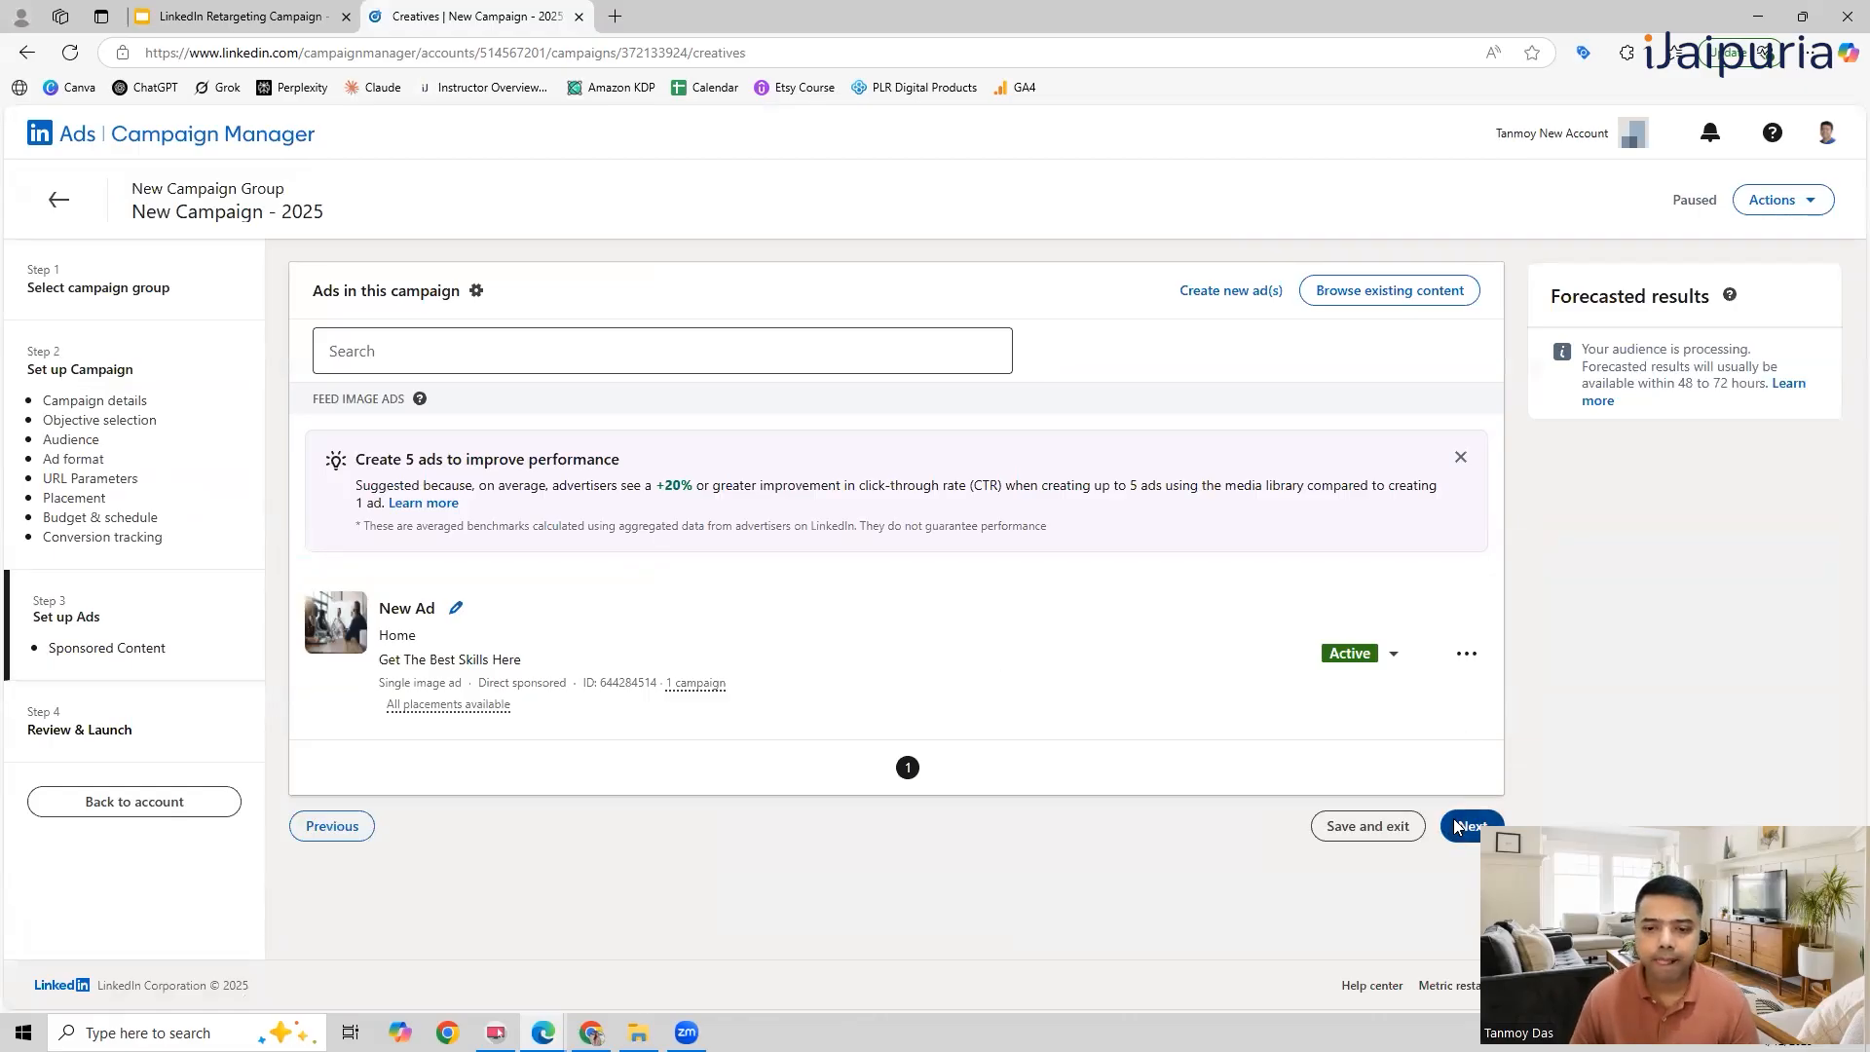
{"action": "scroll", "coordinate": [1137, 668], "scroll_direction": "down", "scroll_amount": 5}
{"action": "scroll", "coordinate": [1137, 668], "scroll_direction": "down", "scroll_amount": 6}
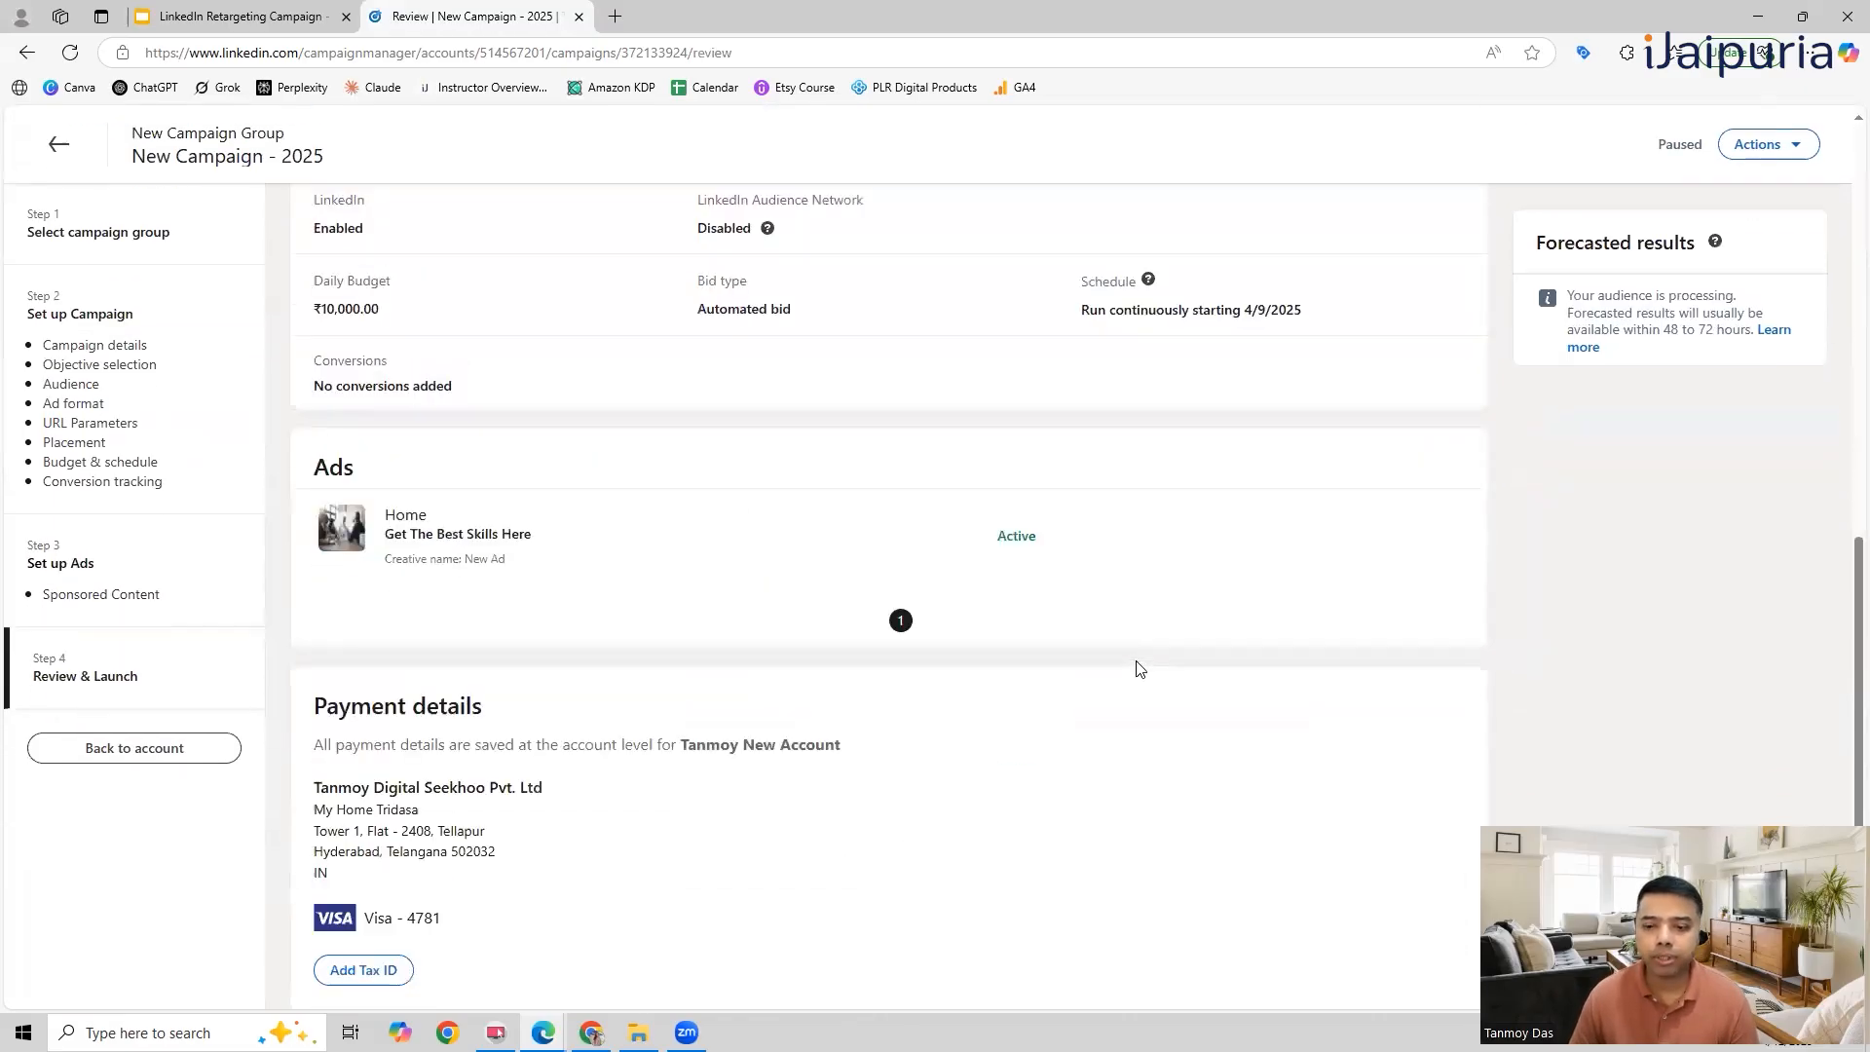
Step: Open the campaign's reactivation settings, close them without reactivating, and save and exit the campaign setup
{"action": "left_click", "coordinate": [1379, 927]}
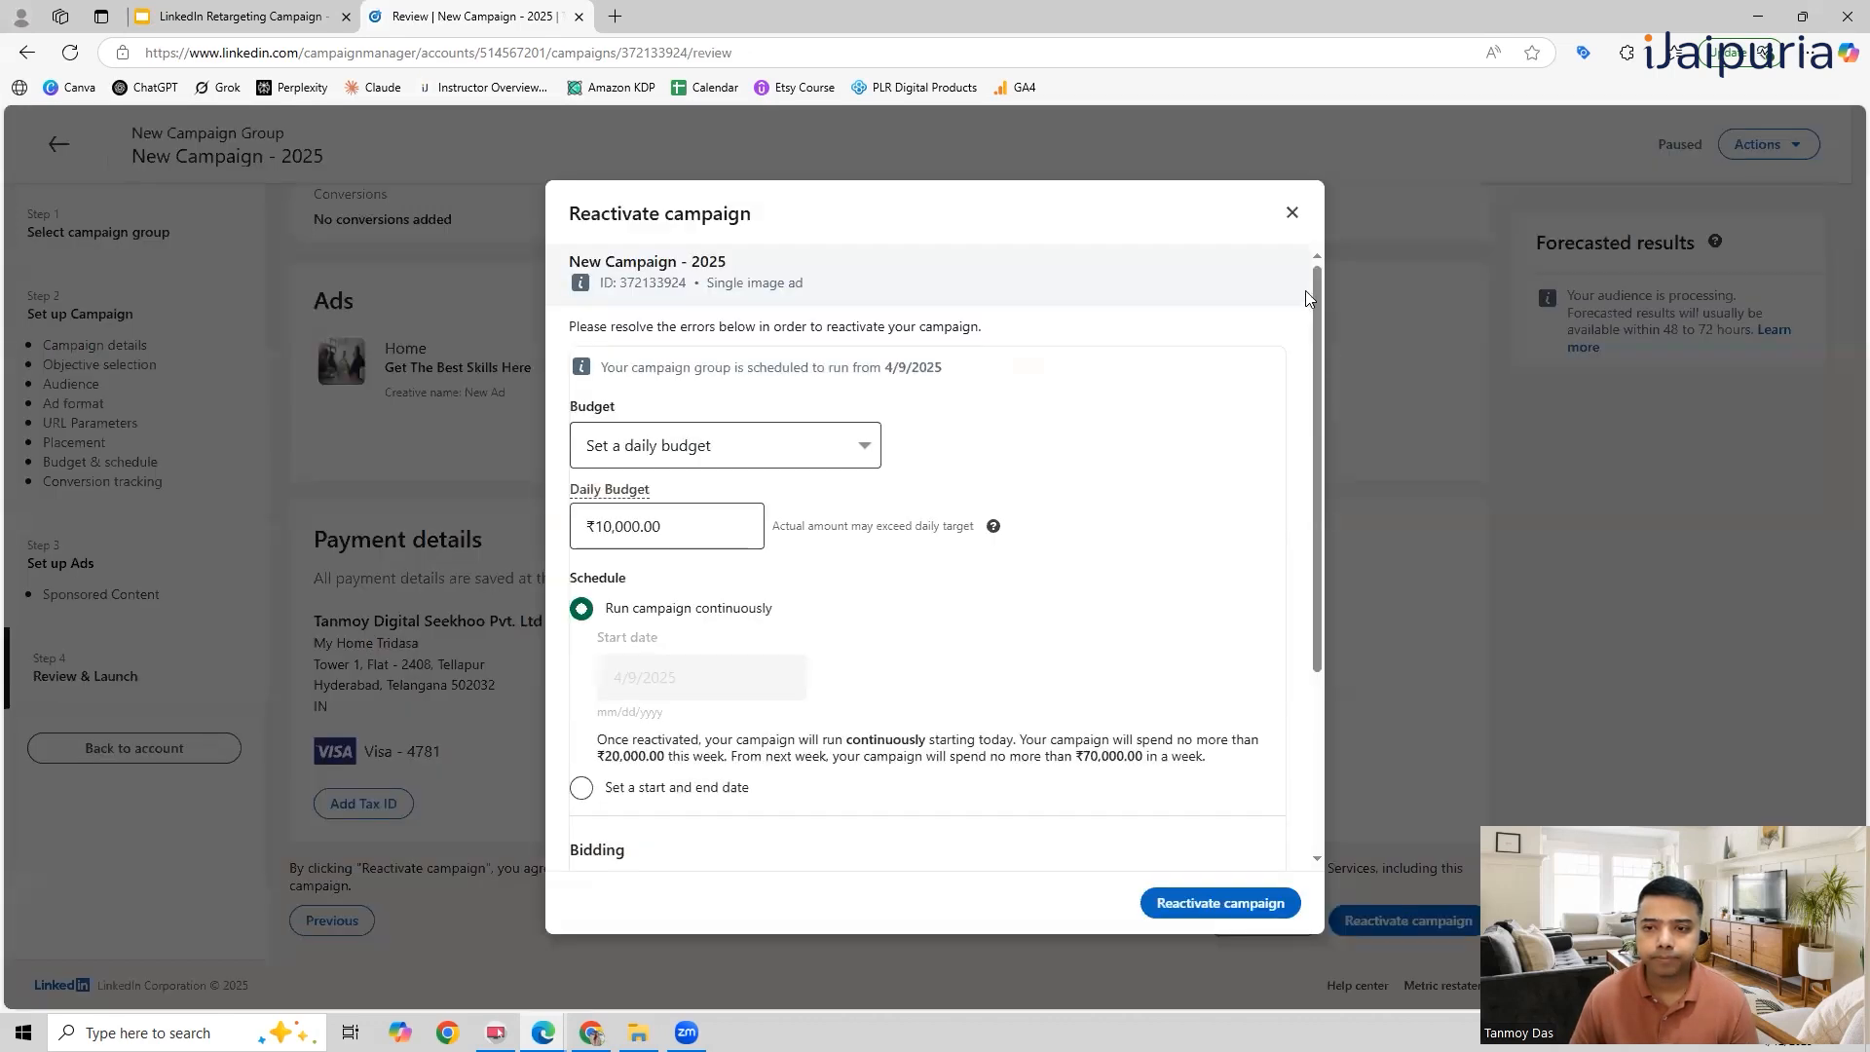
{"action": "left_click", "coordinate": [1292, 213]}
{"action": "left_click", "coordinate": [1277, 922]}
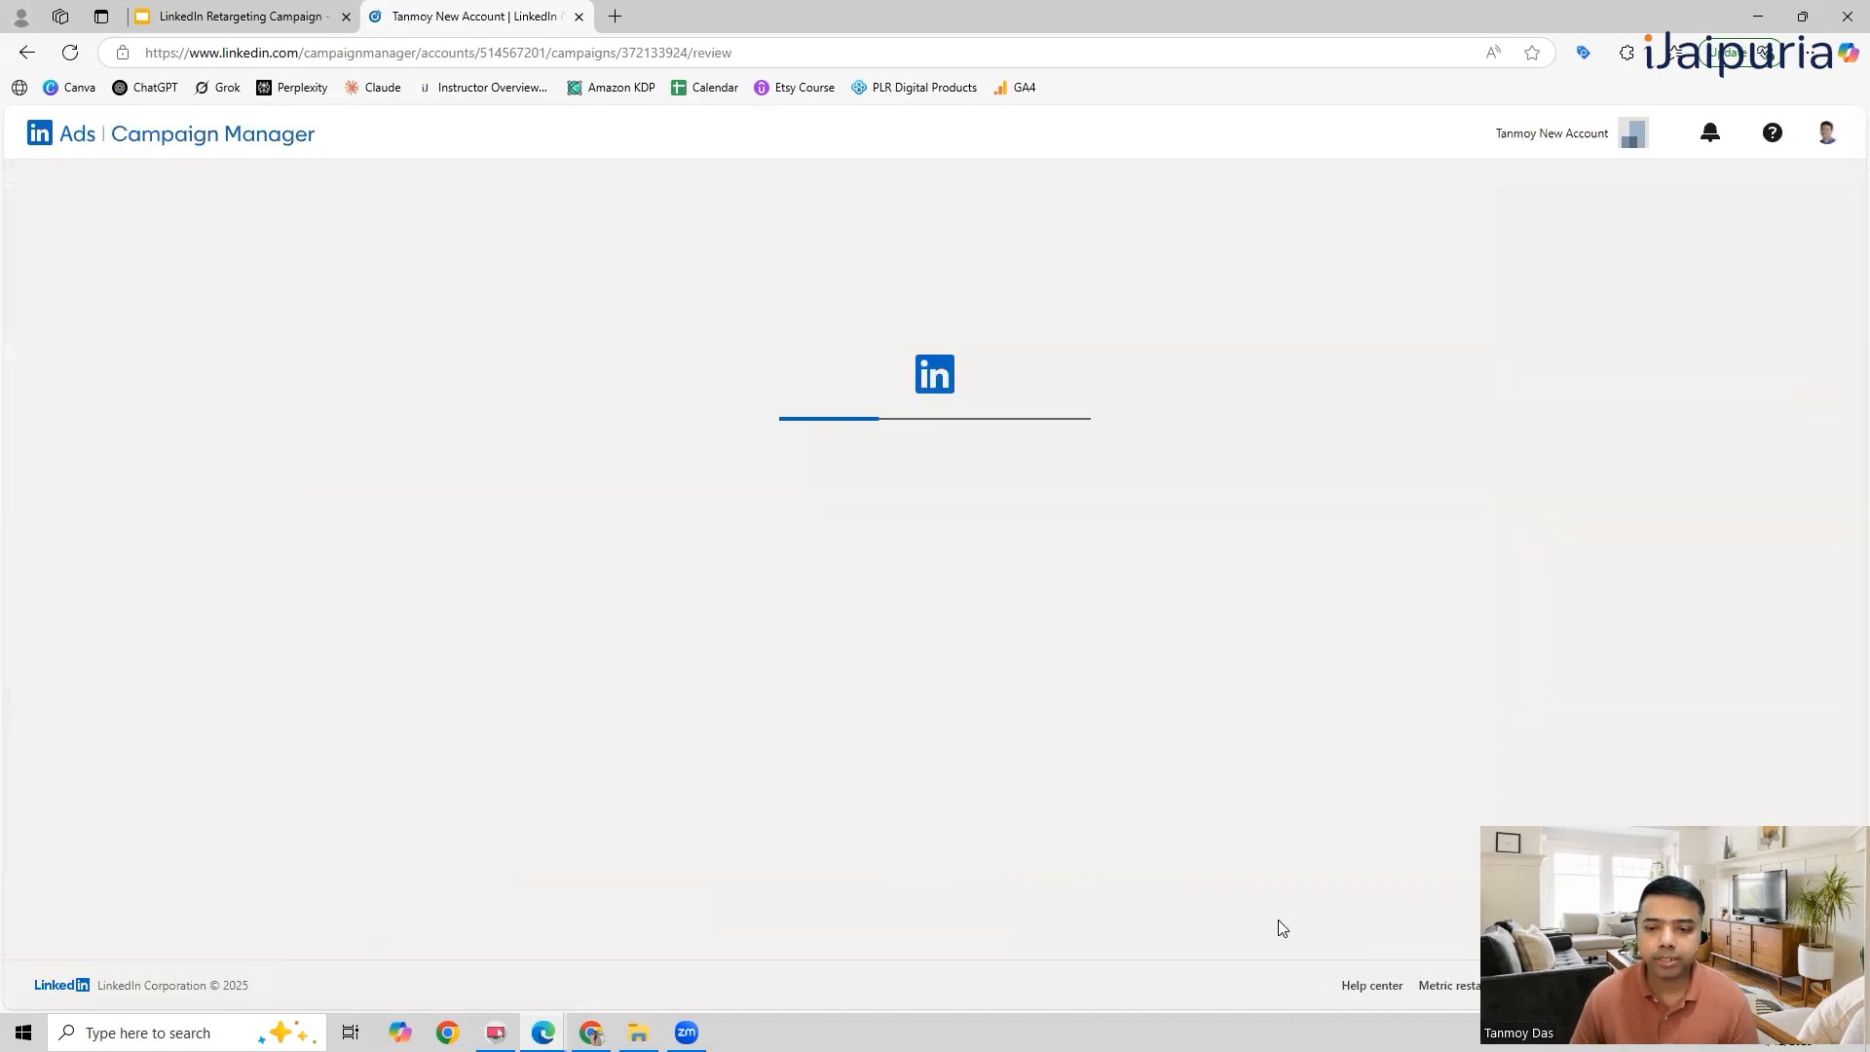